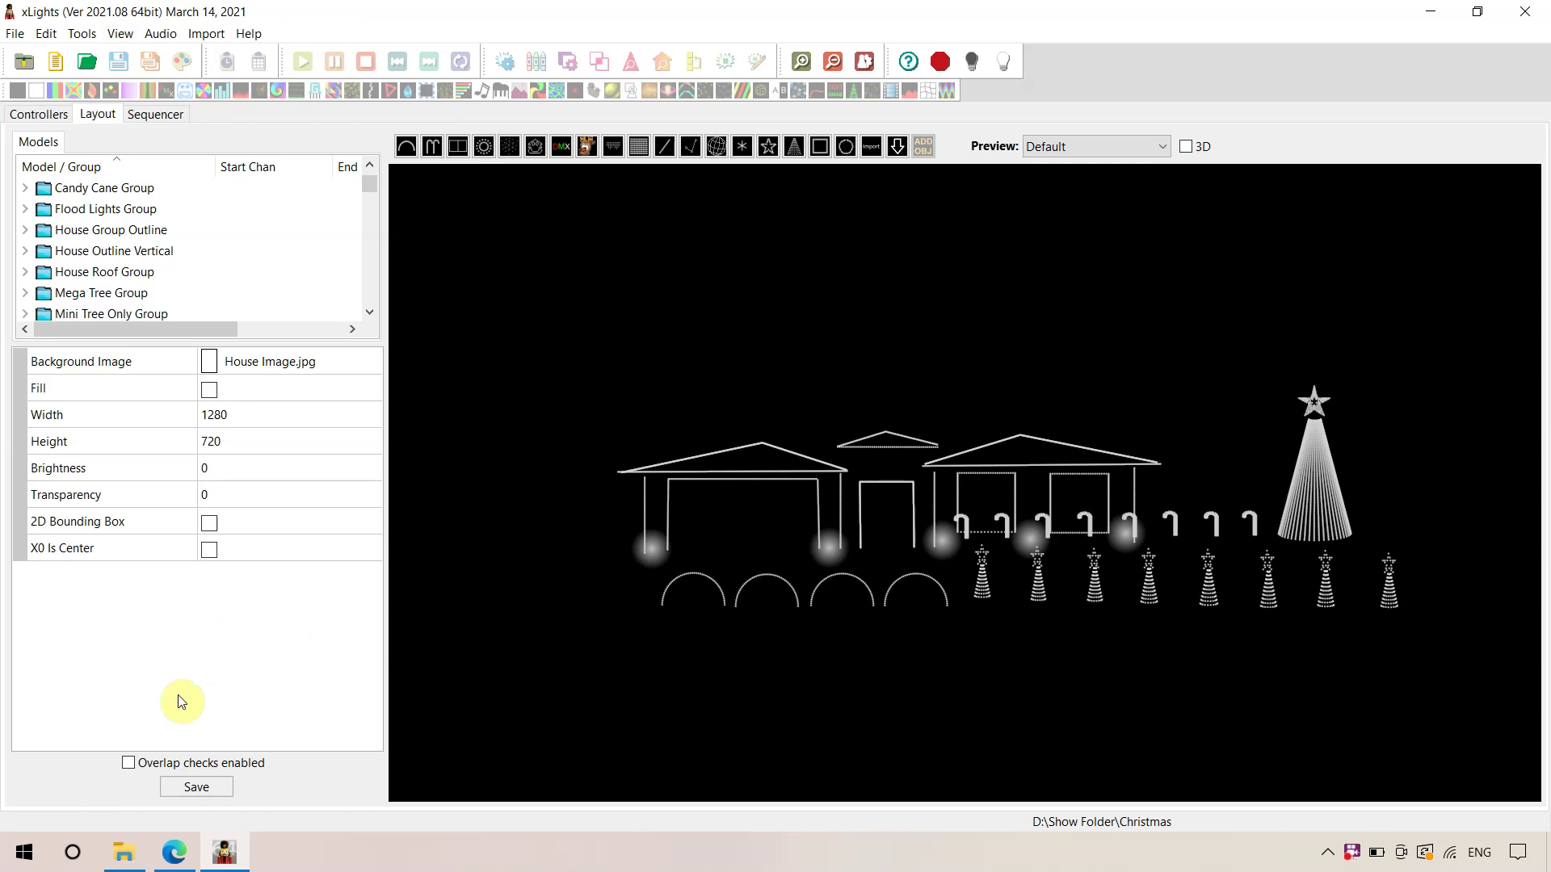
- Switch to the Edge browser and review the product notes and videos on The Weeknd – Blinding Lights sequence page
mouse_move(179, 856)
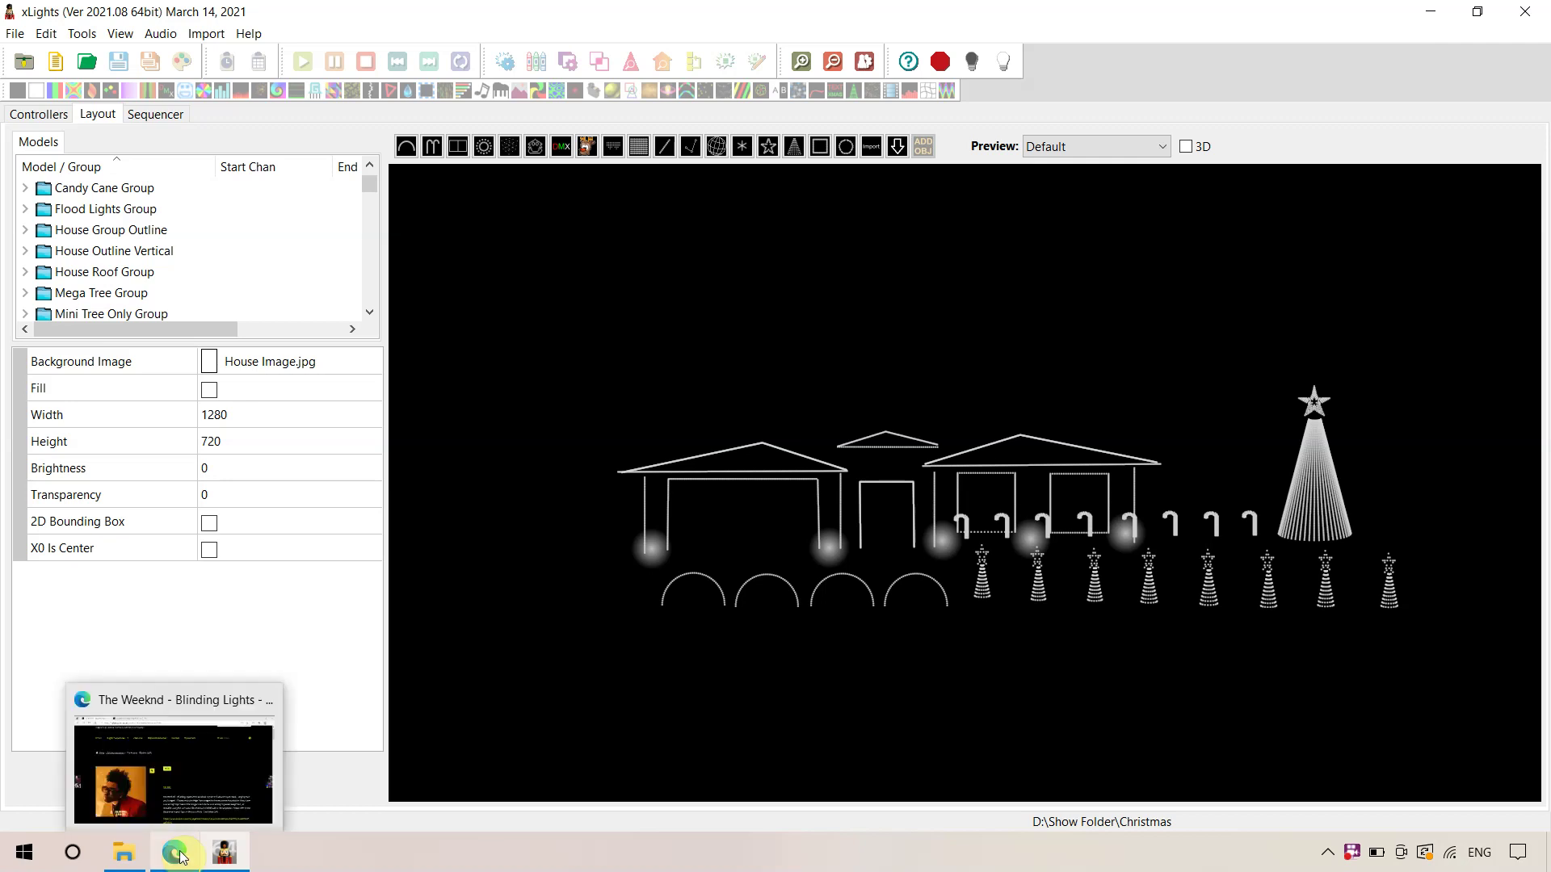
click(170, 764)
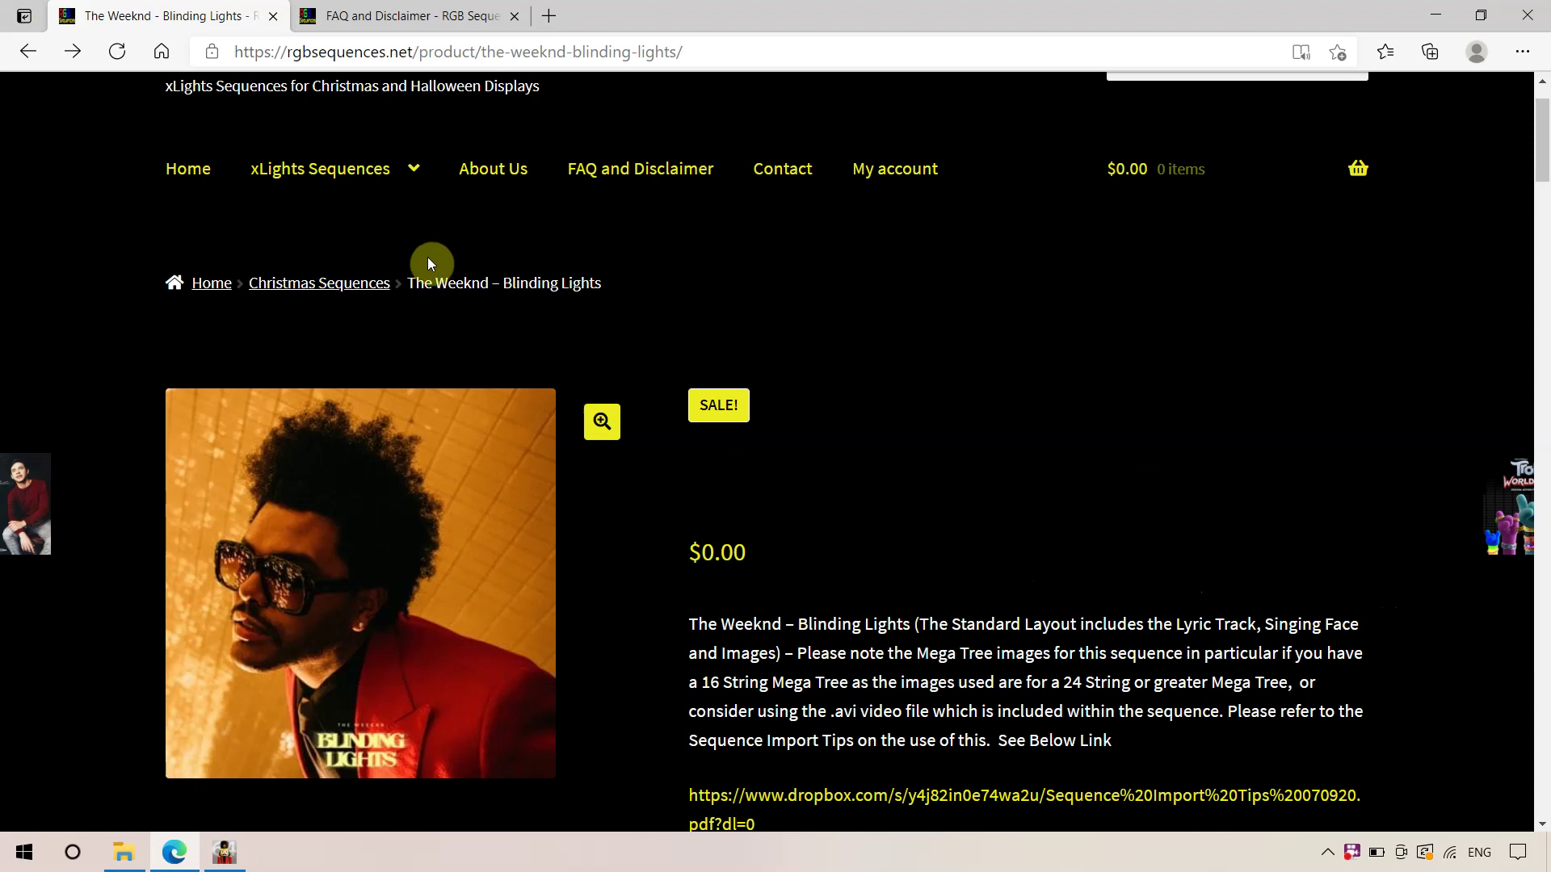
scroll(937, 413, down, 1)
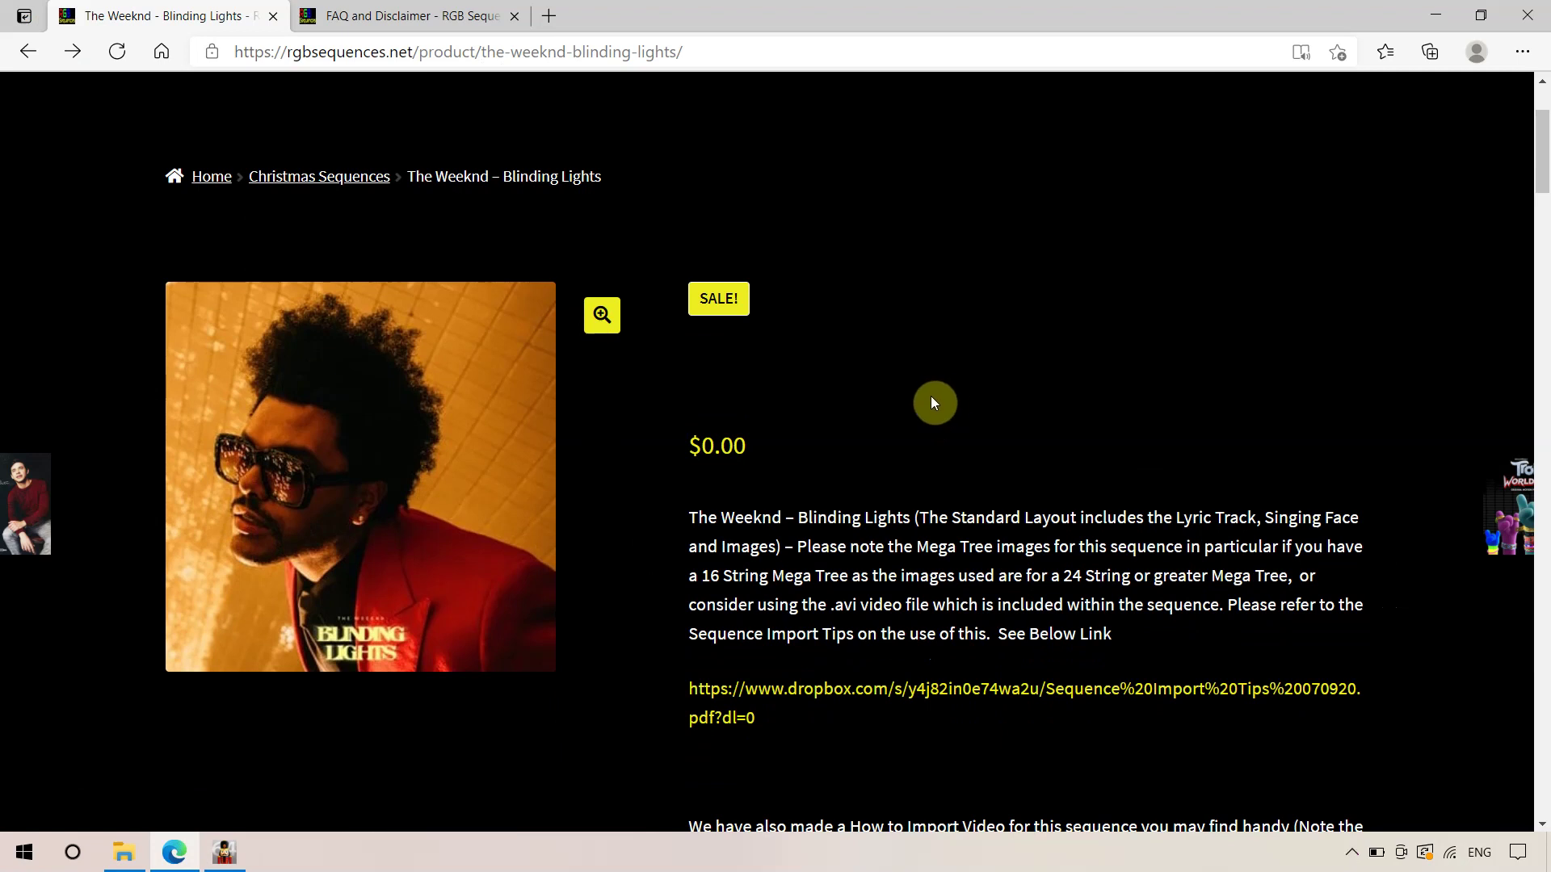
scroll(1014, 450, down, 13)
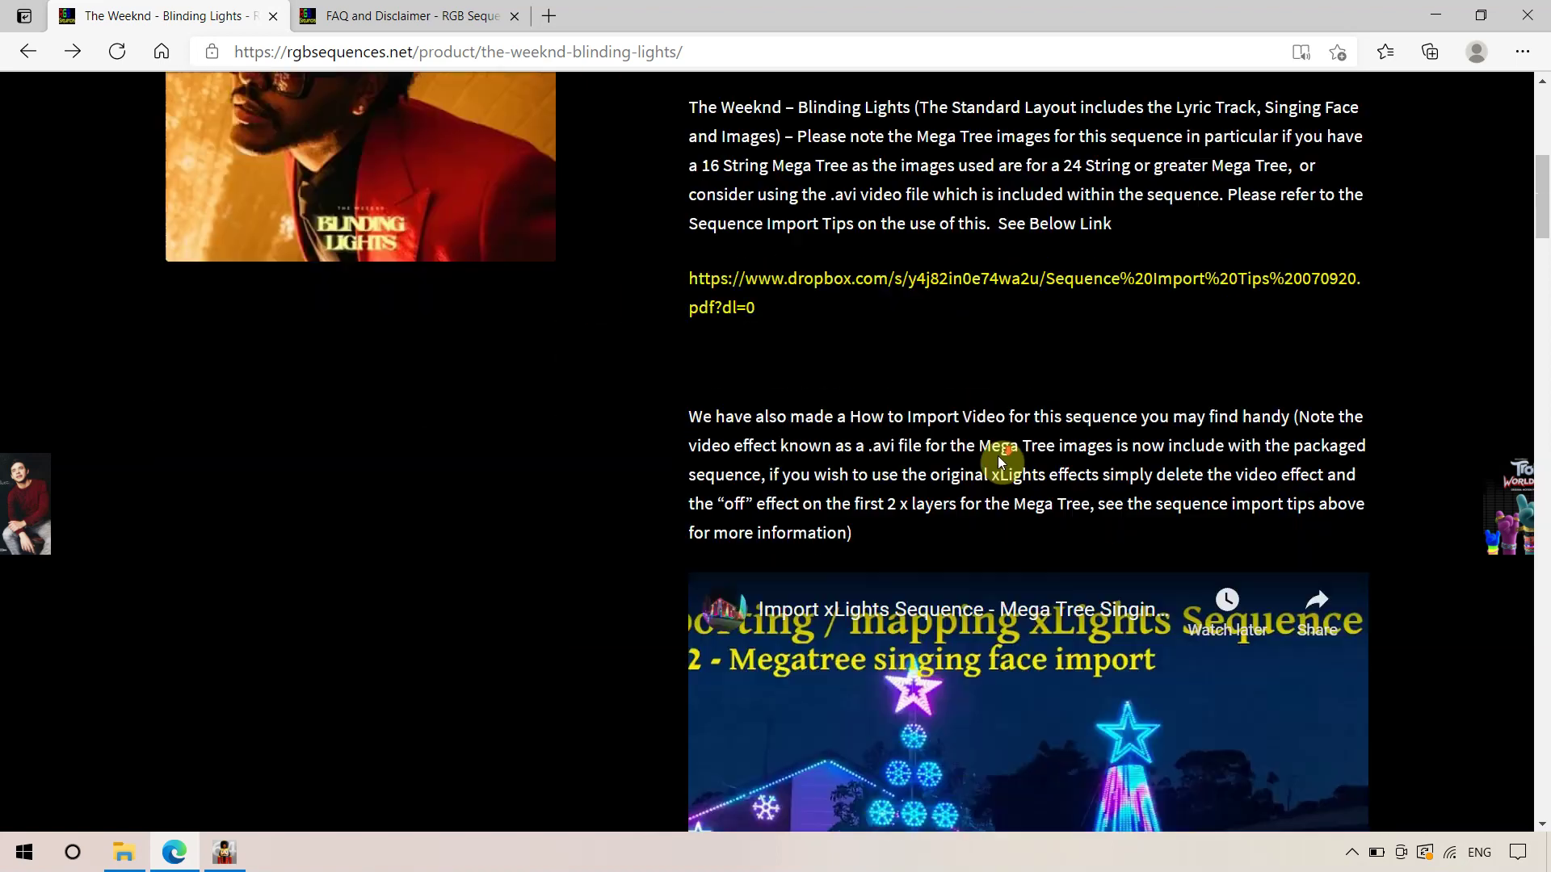
scroll(997, 462, down, 10)
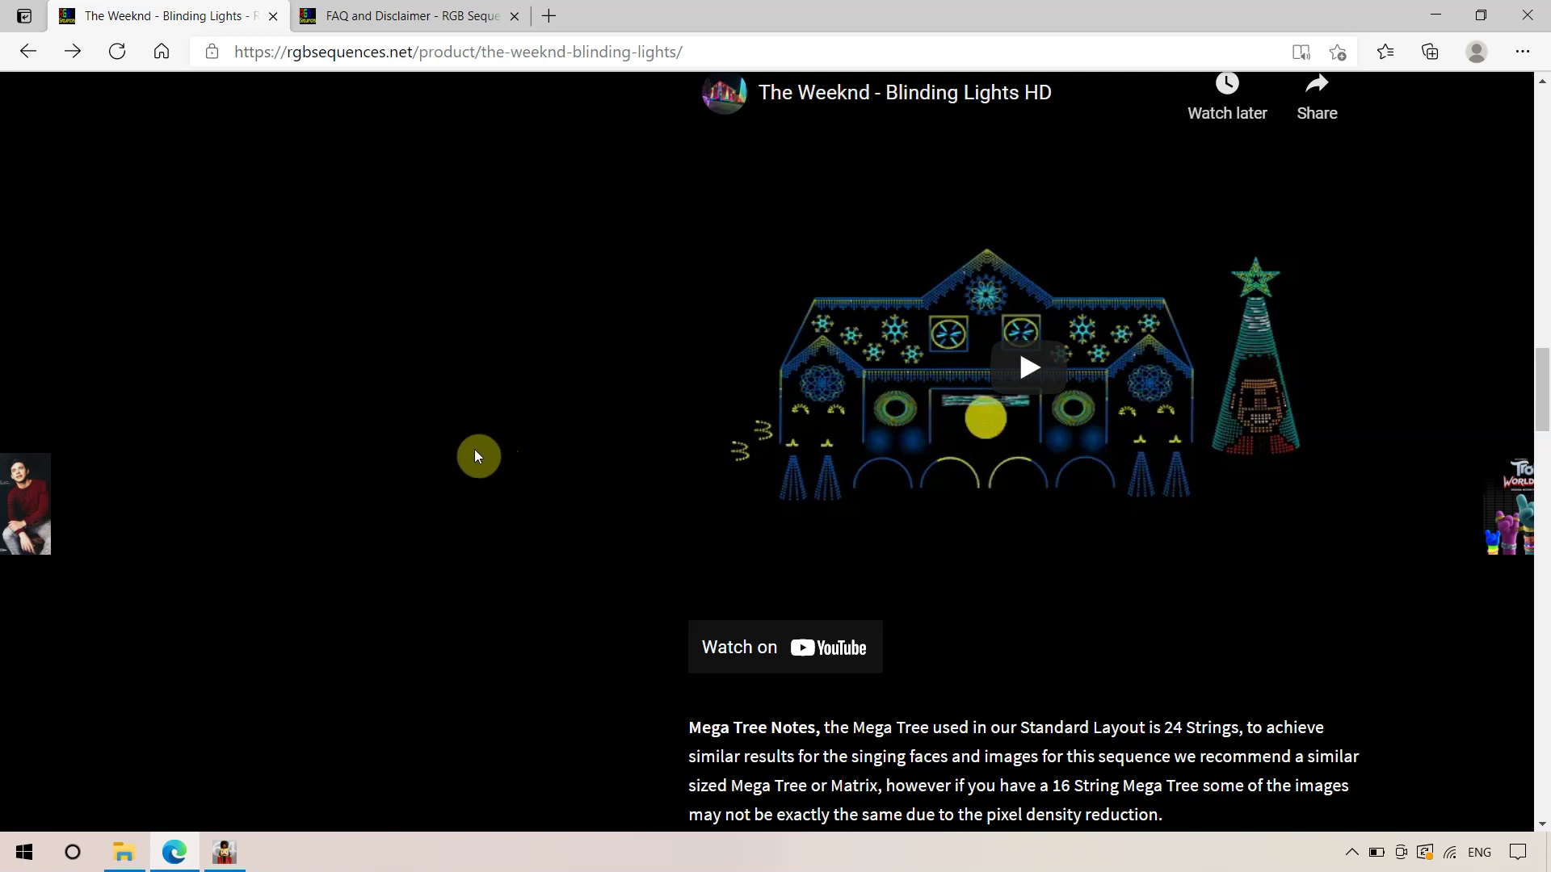
- Switch to File Explorer and examine the Christmas show folder's contents, checking them against the layout open in xLights
click(125, 852)
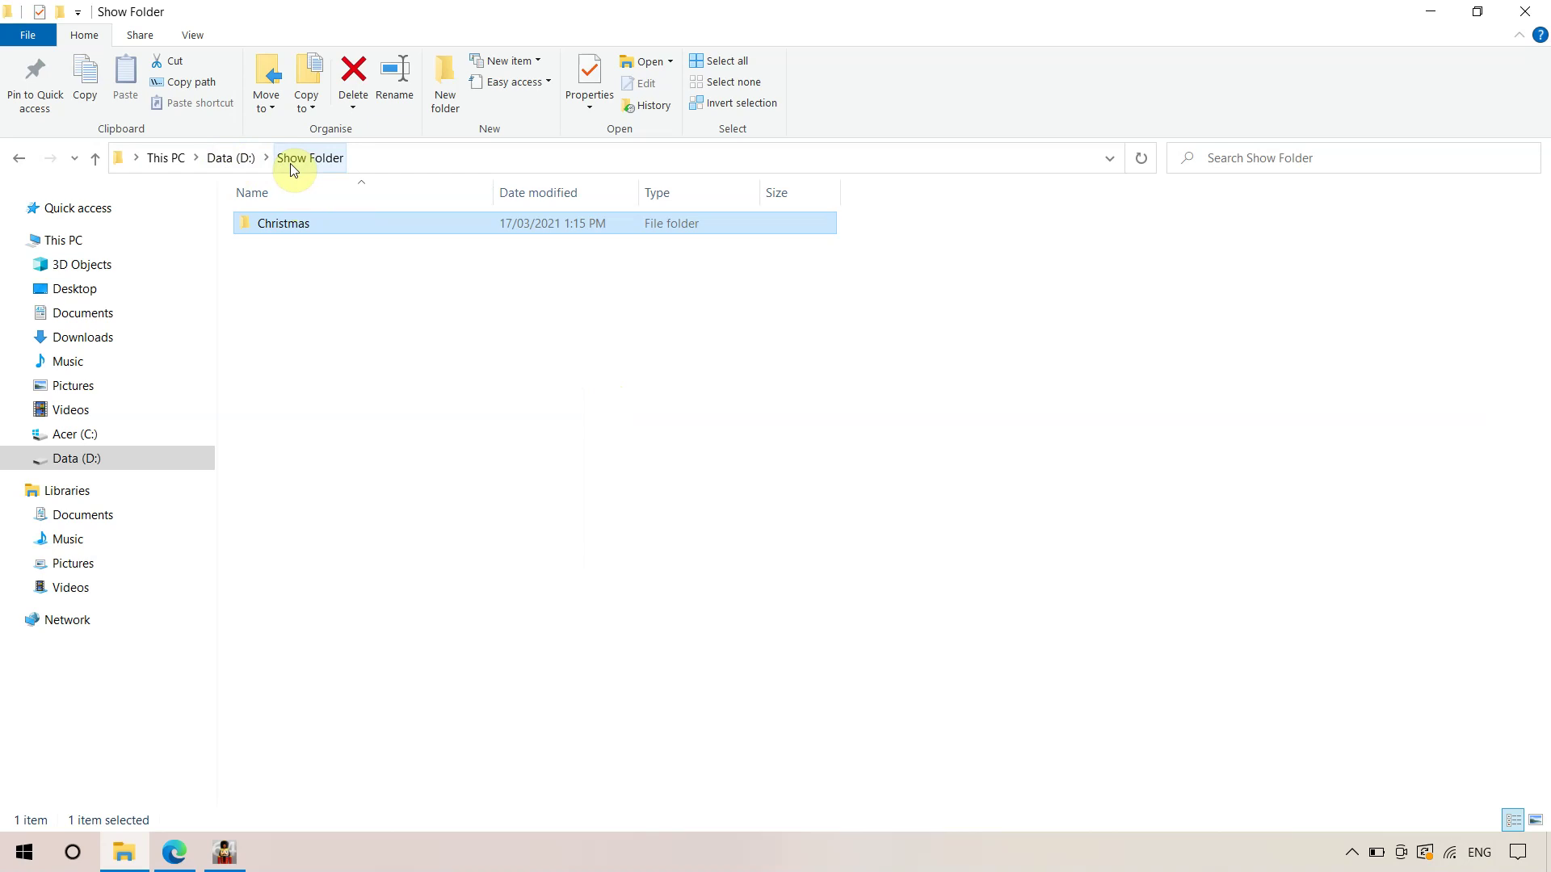
double_click(294, 226)
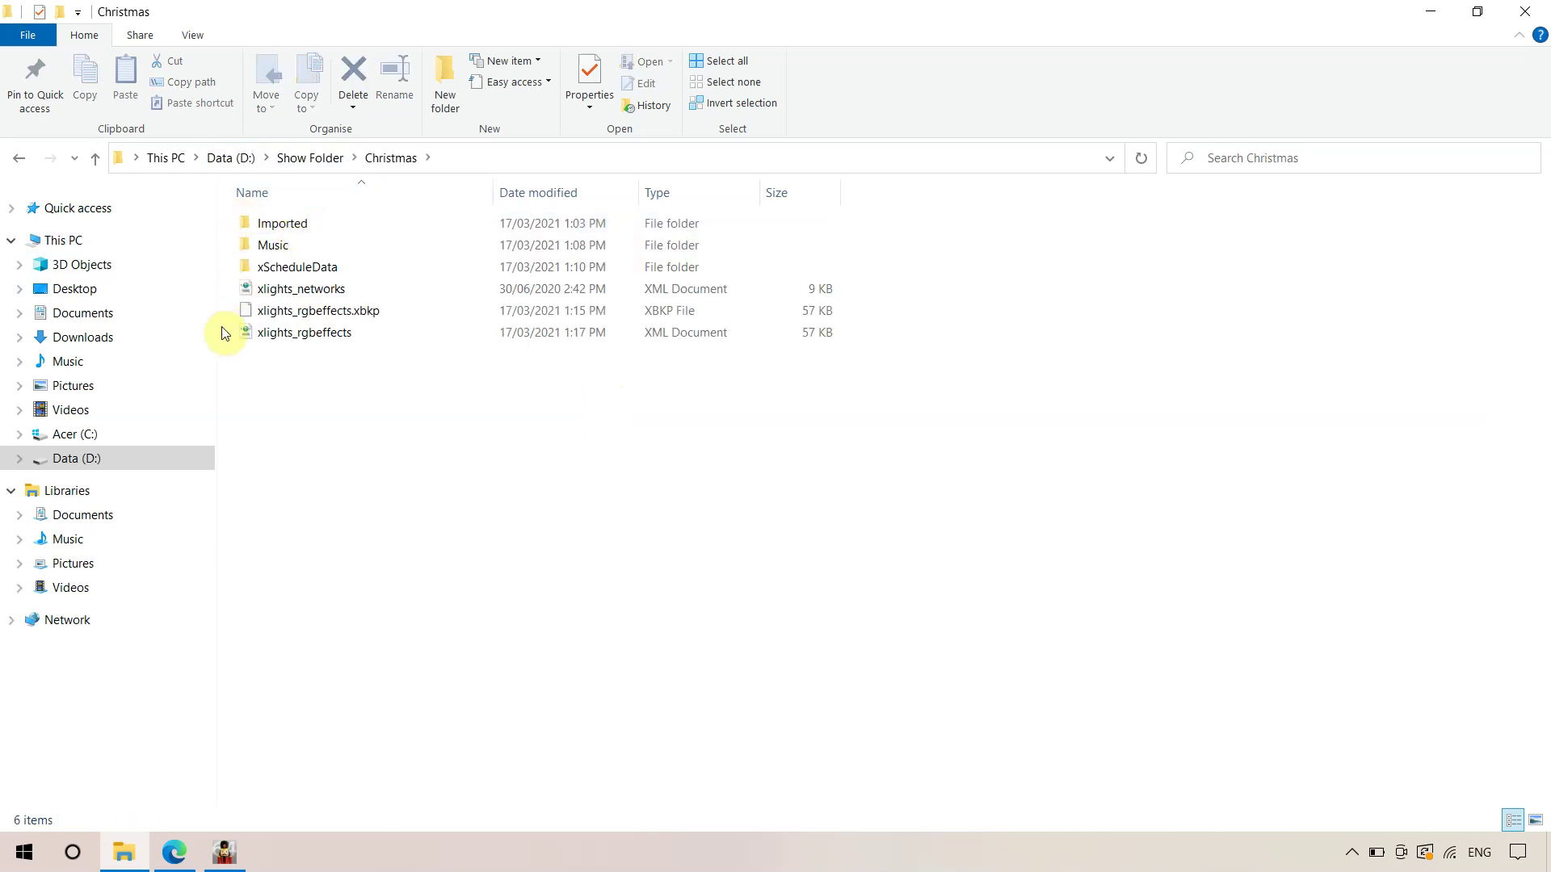
click(297, 342)
click(234, 858)
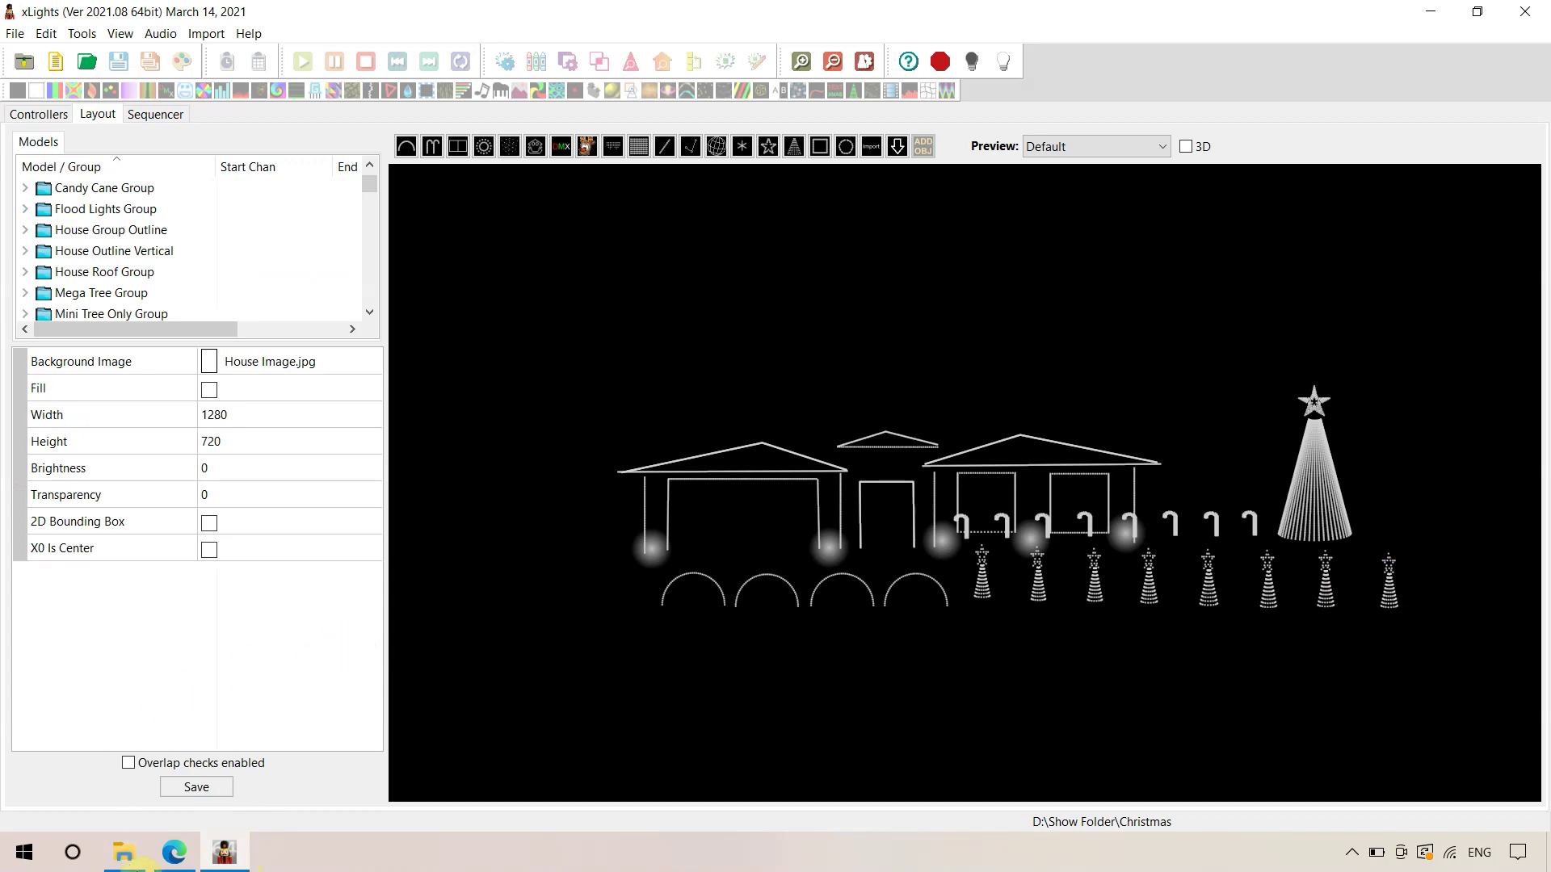
click(123, 854)
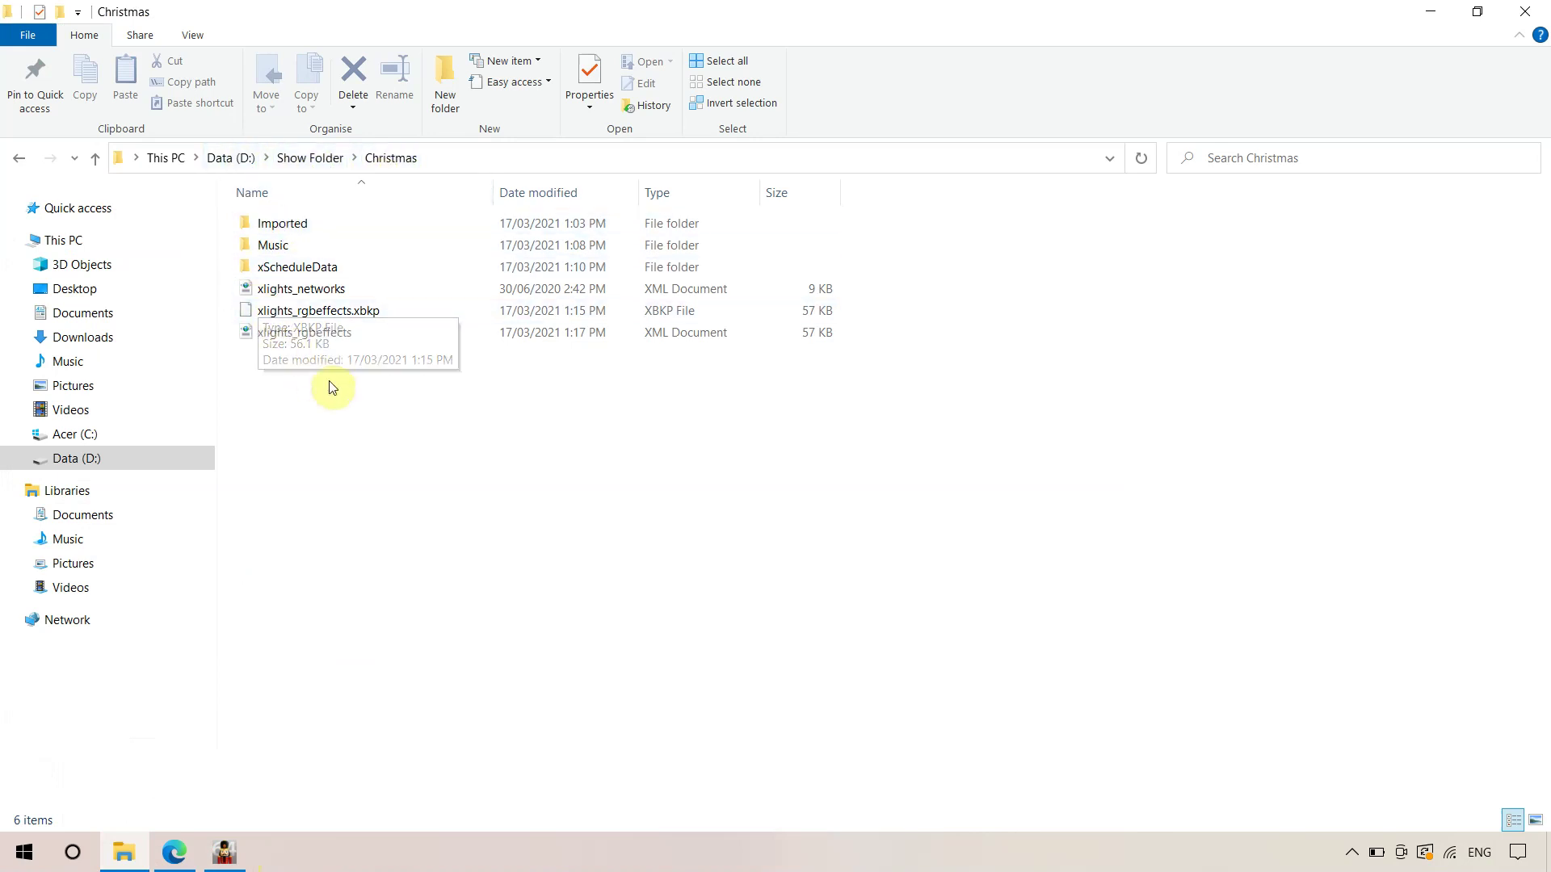
- Inspect the sequence ZIP in the Imported folder and the song file in the Music folder, widening the Name column
double_click(287, 224)
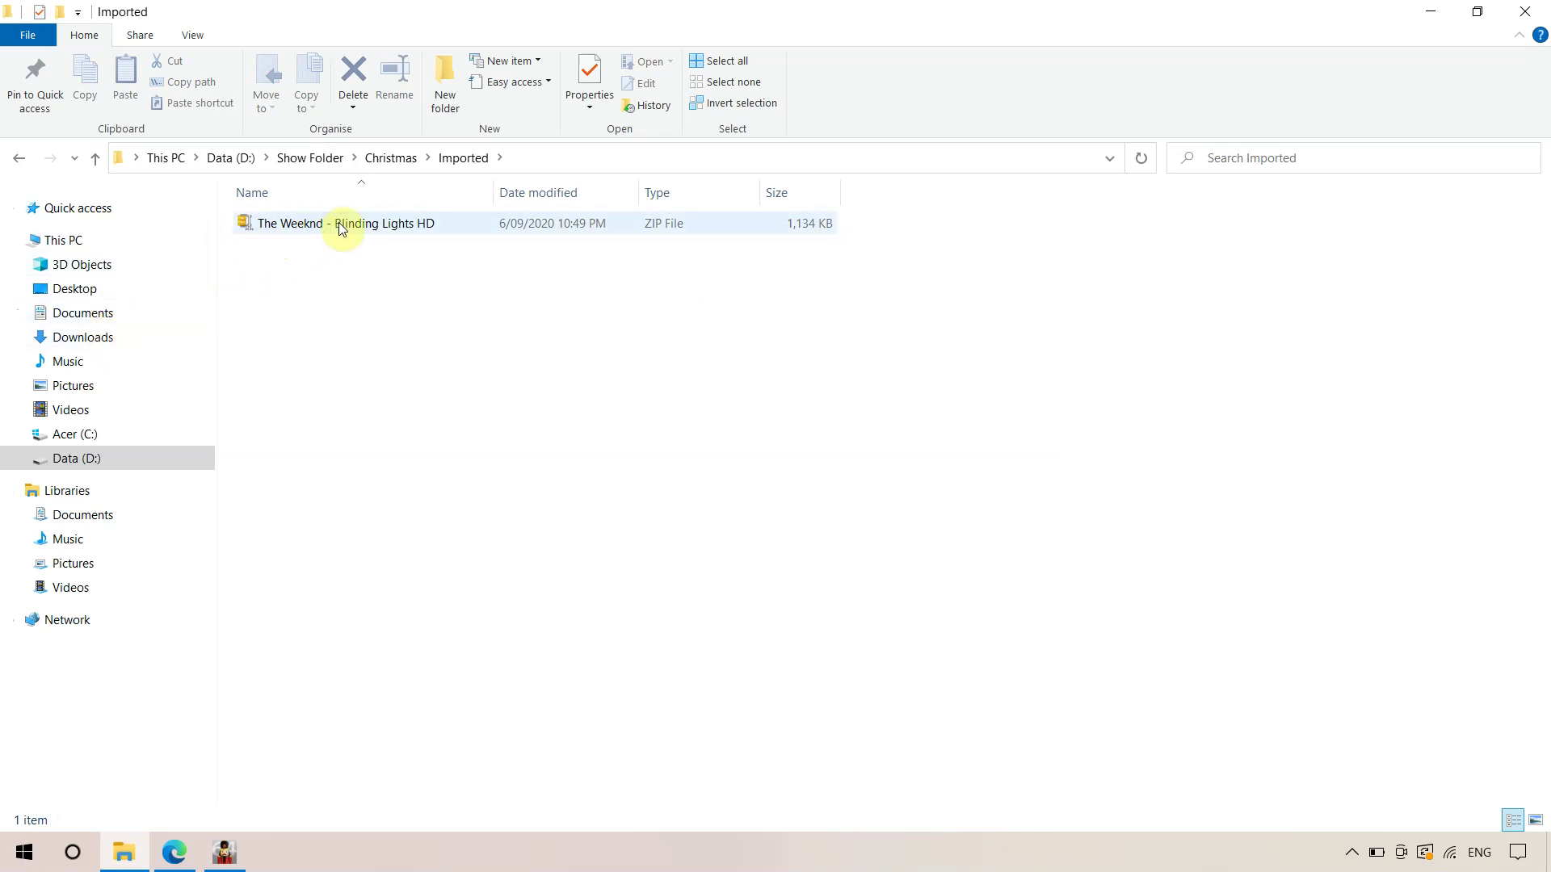
mouse_move(340, 229)
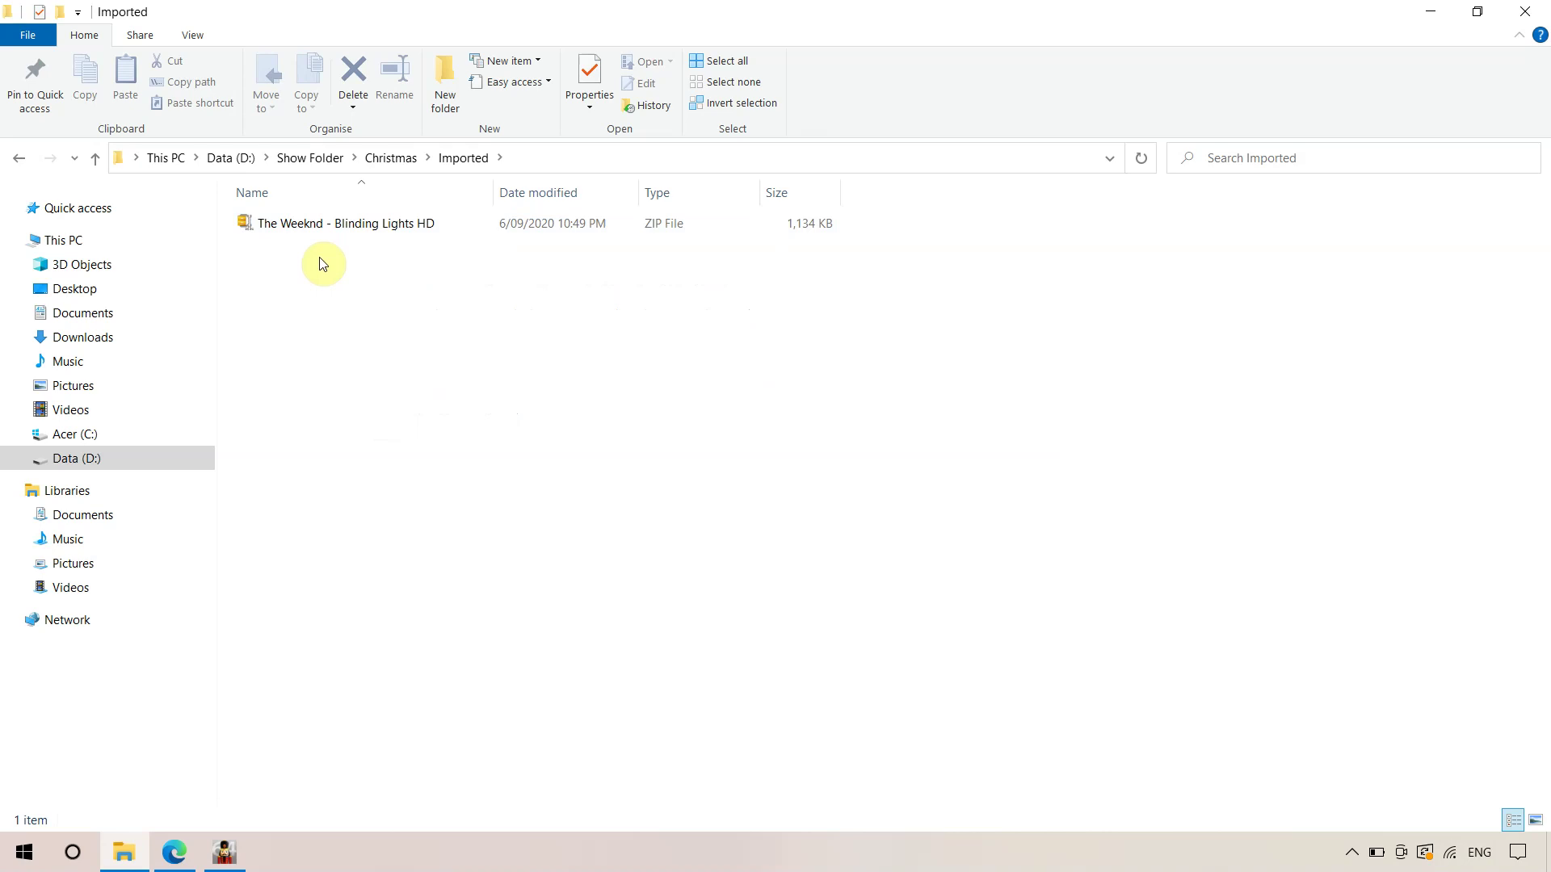
click(391, 159)
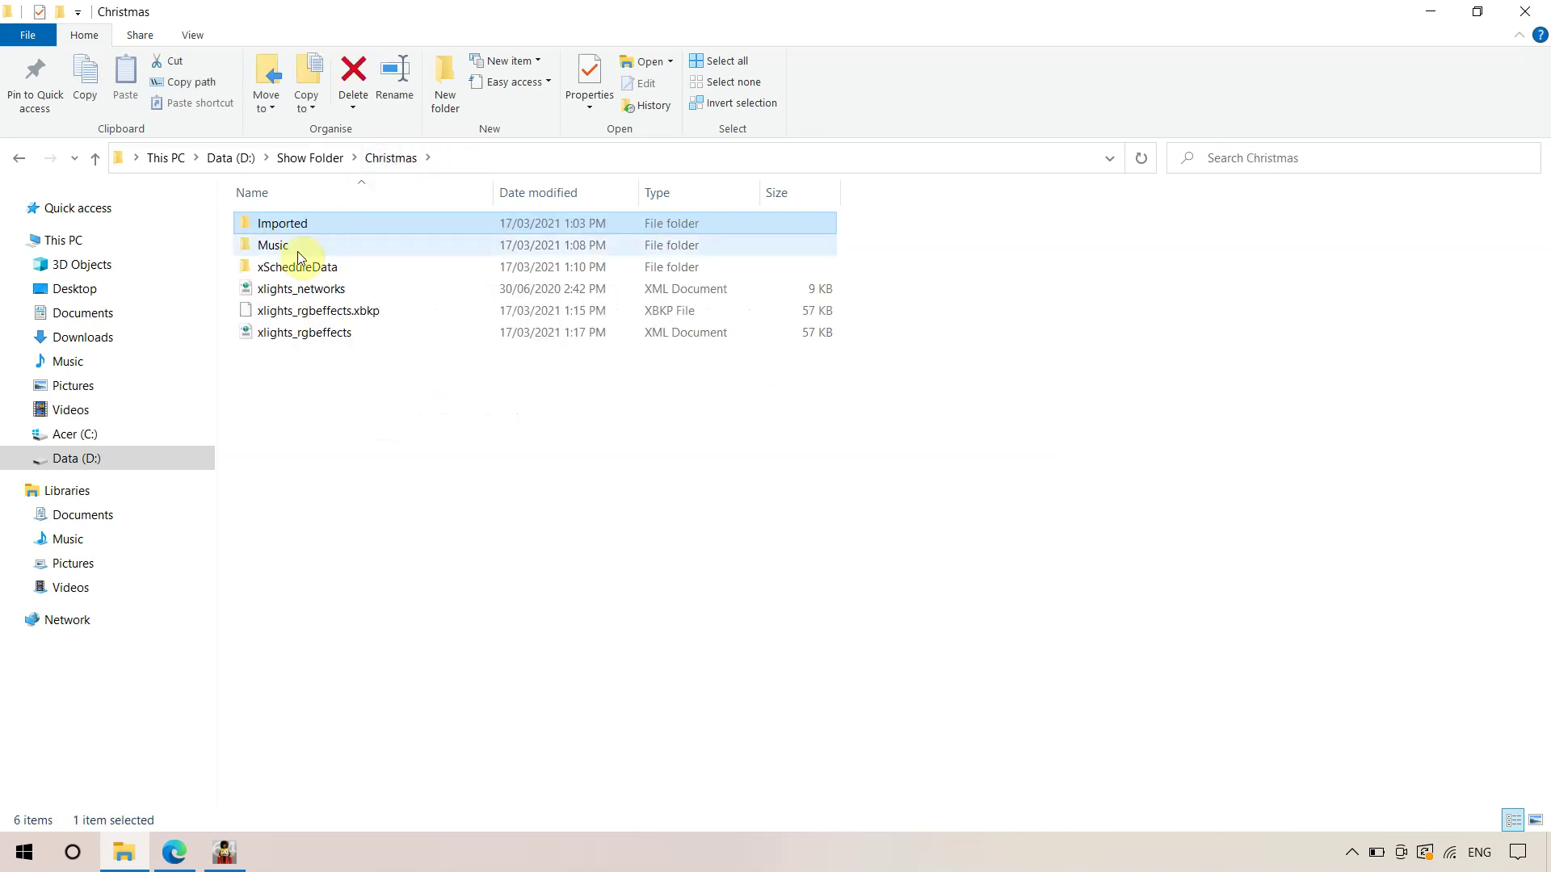
double_click(294, 245)
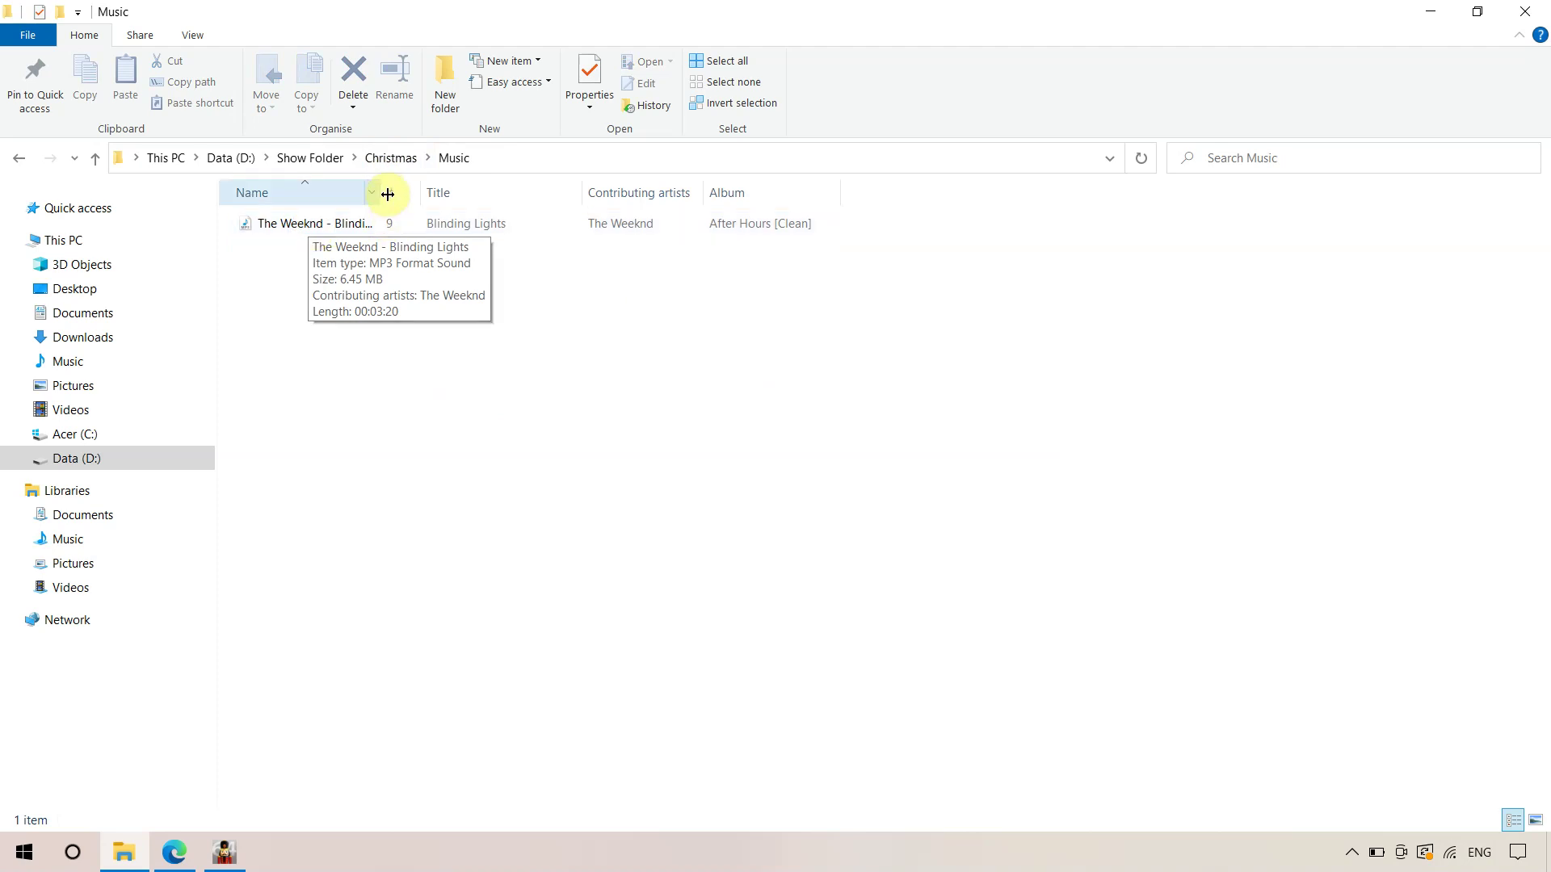
drag(383, 193, 429, 200)
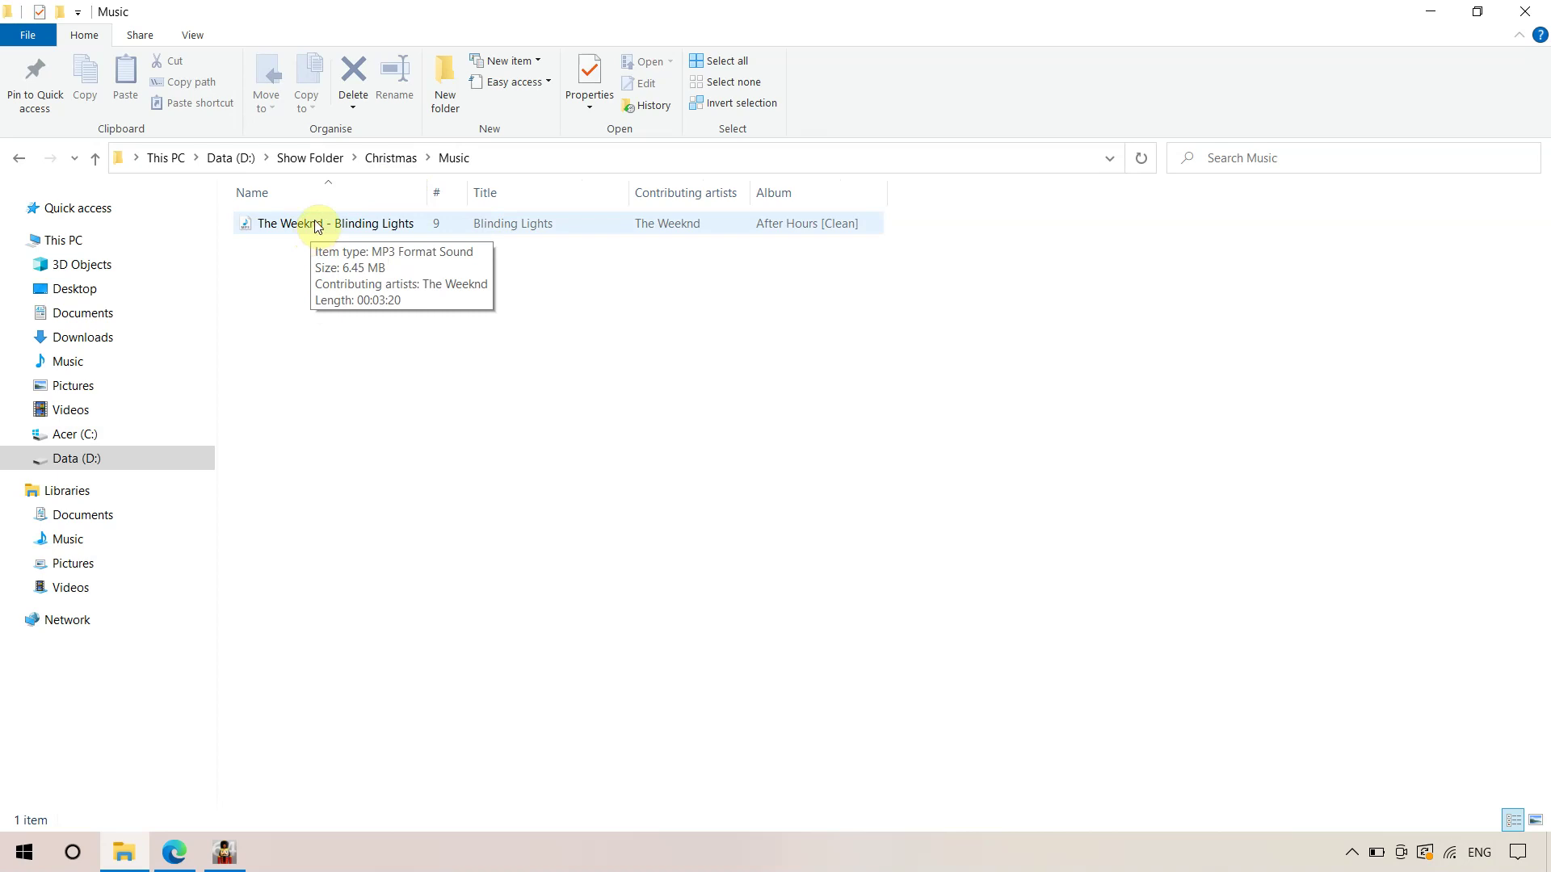
- Switch to xLights and examine the models in the Candy Cane, Flood Lights, House Group Outline and House Outline Vertical groups
click(225, 850)
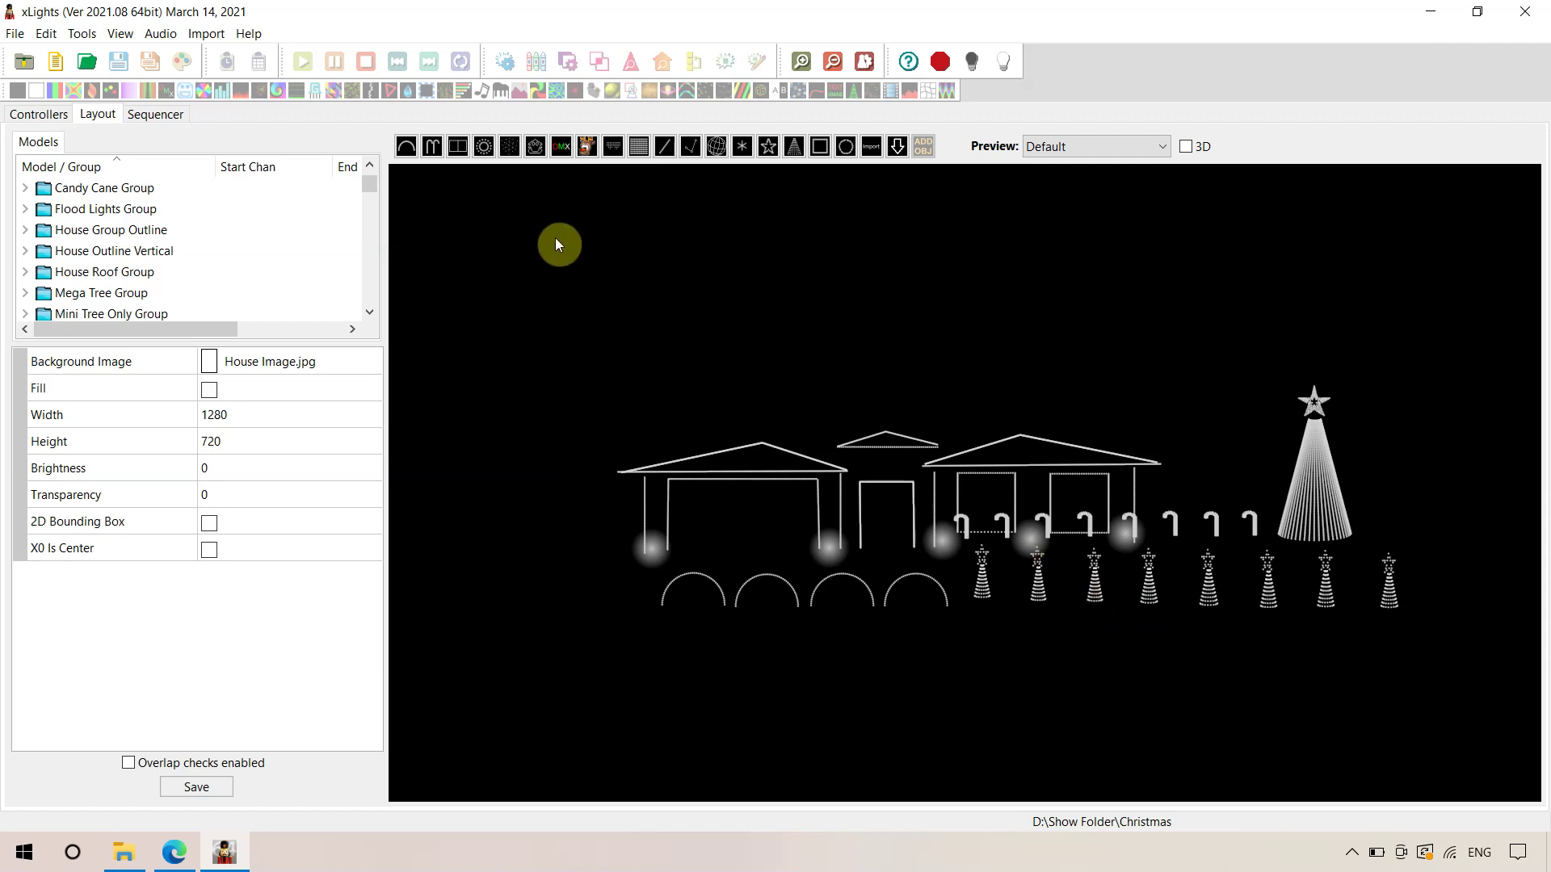
click(371, 166)
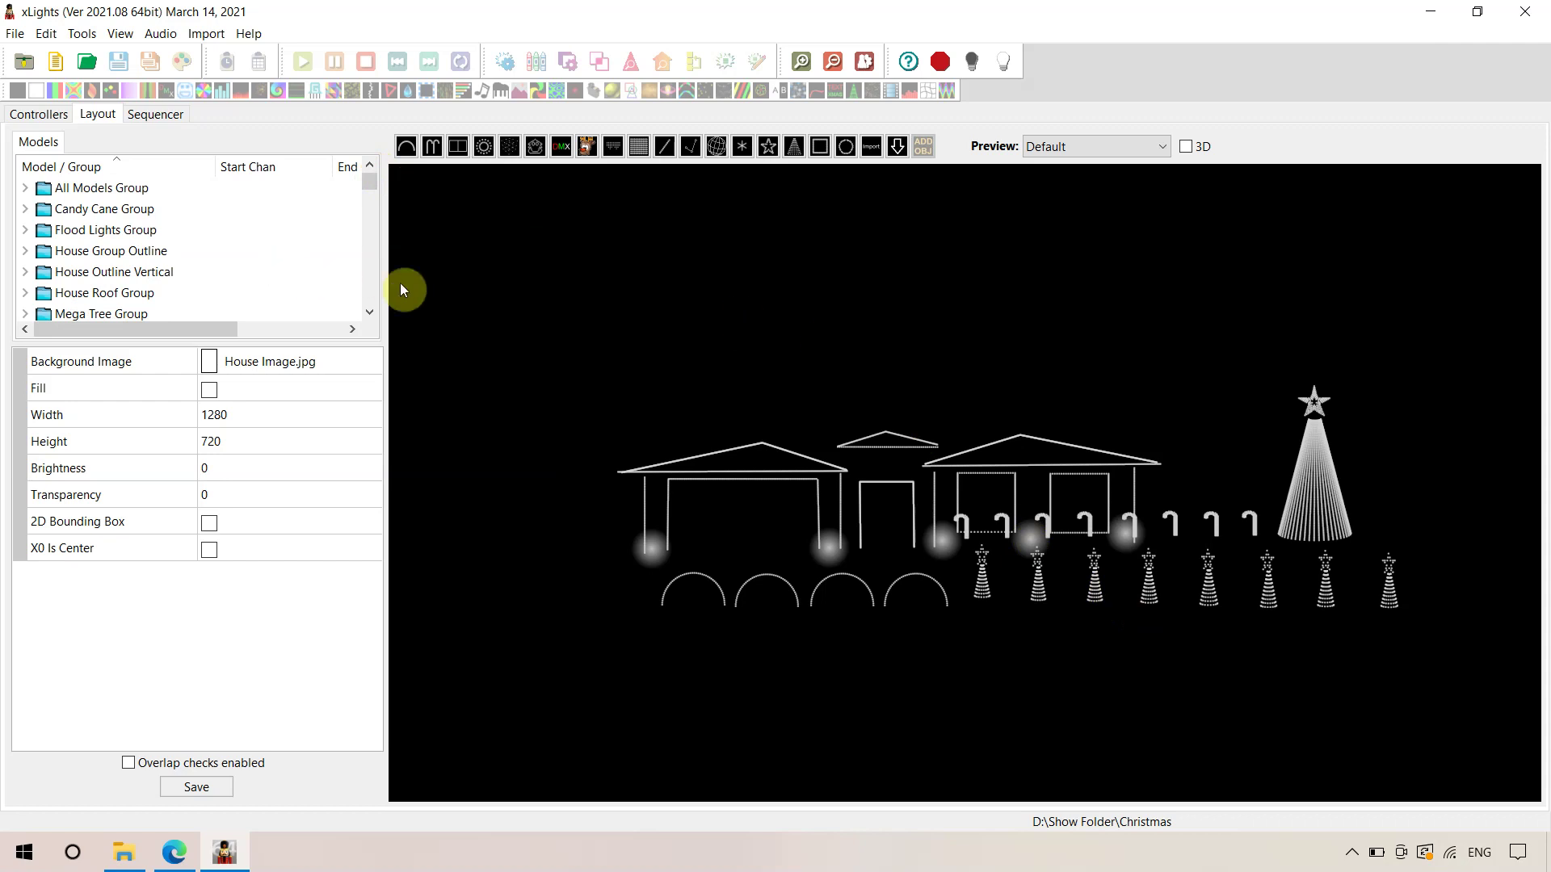
click(144, 214)
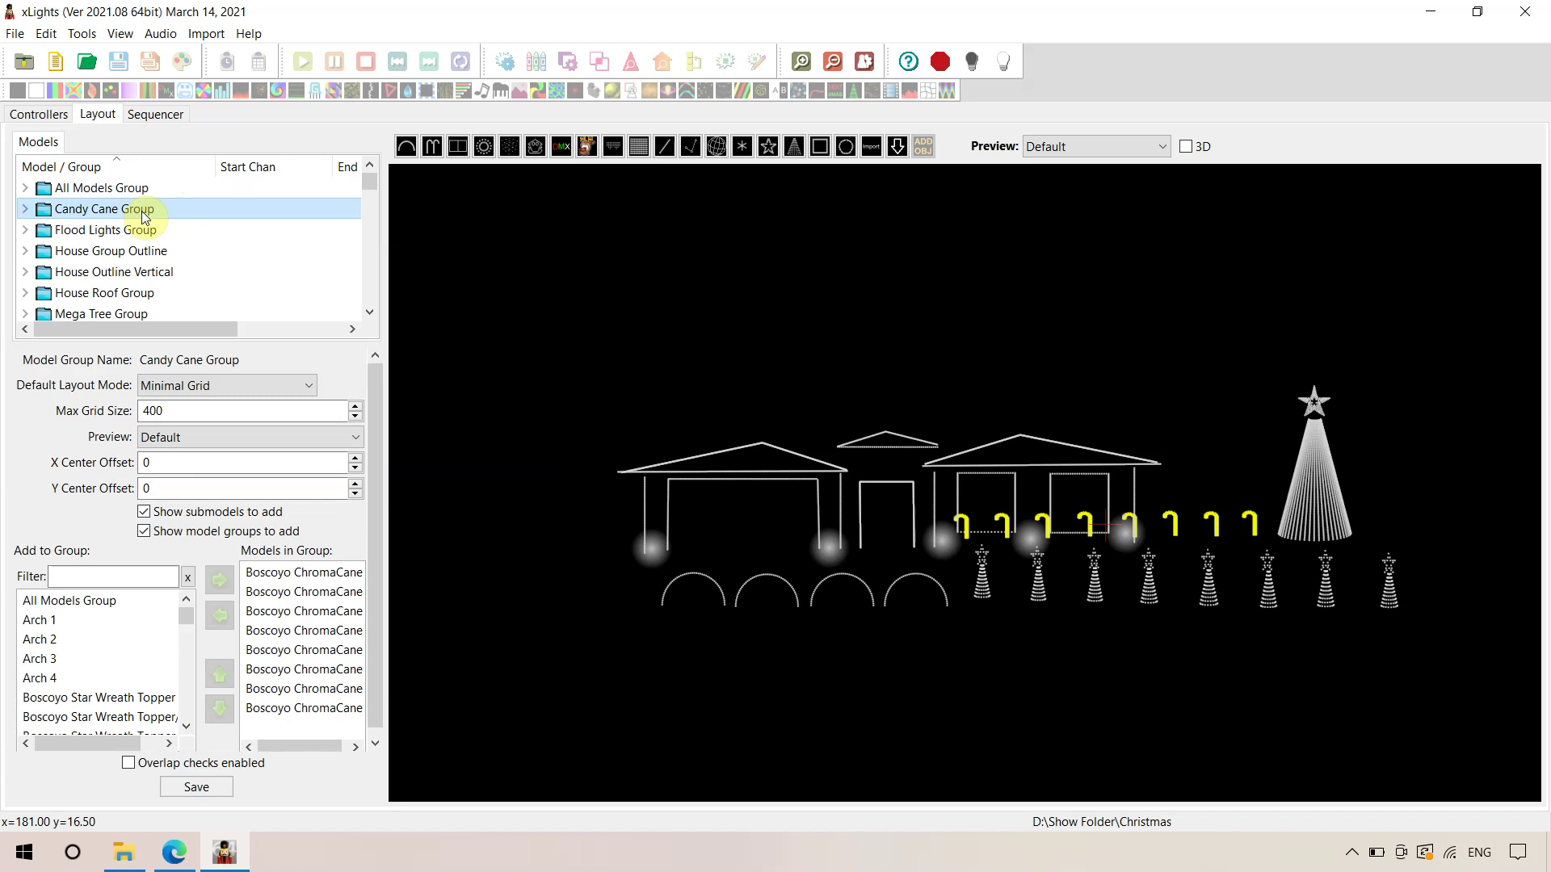
click(139, 232)
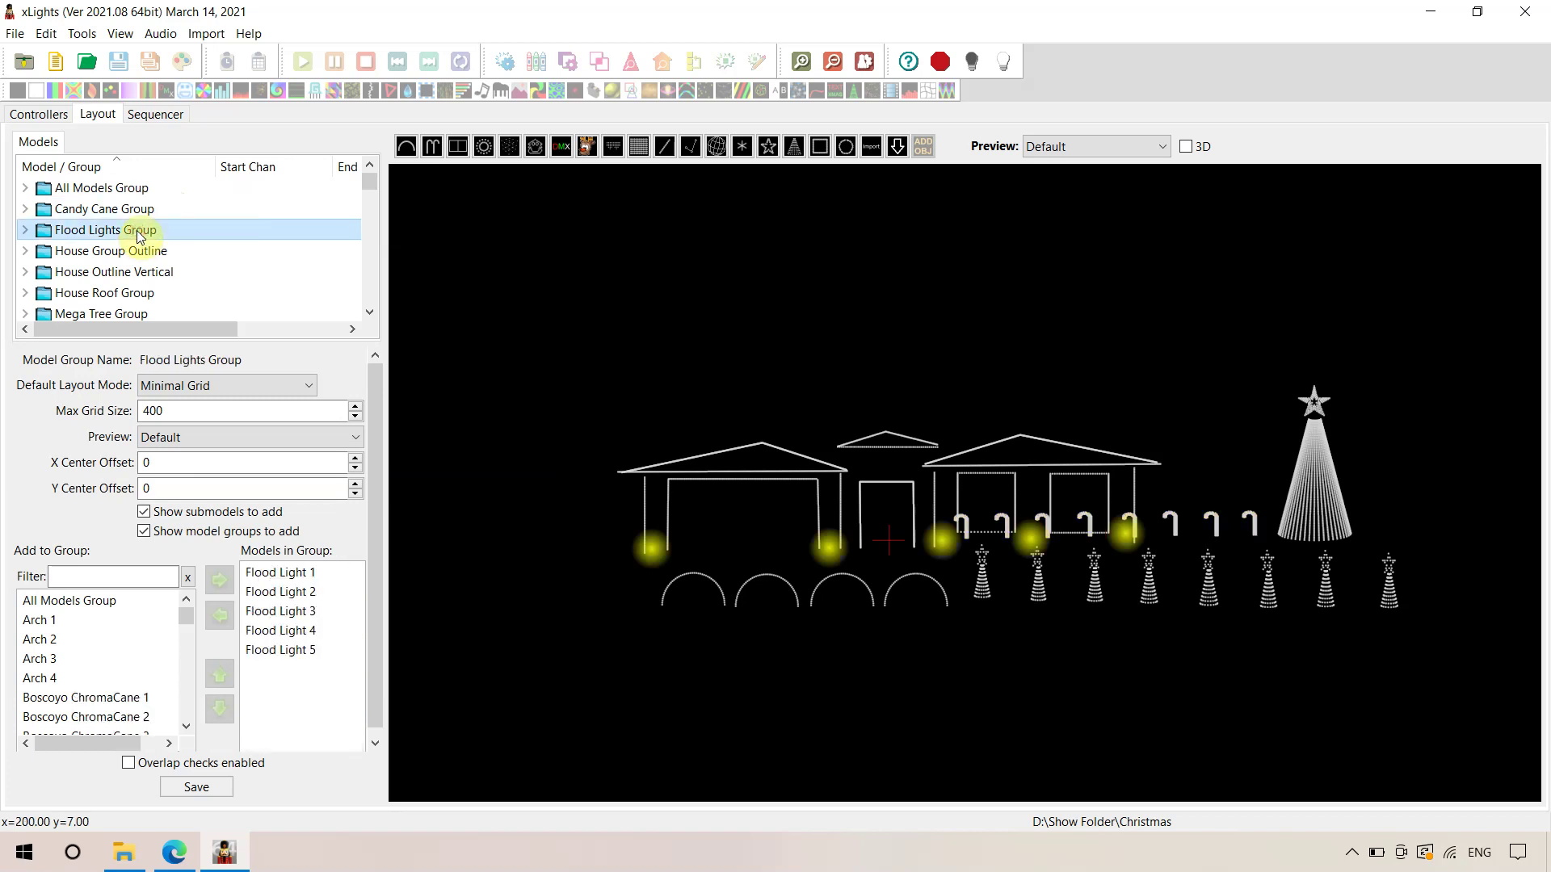
click(138, 254)
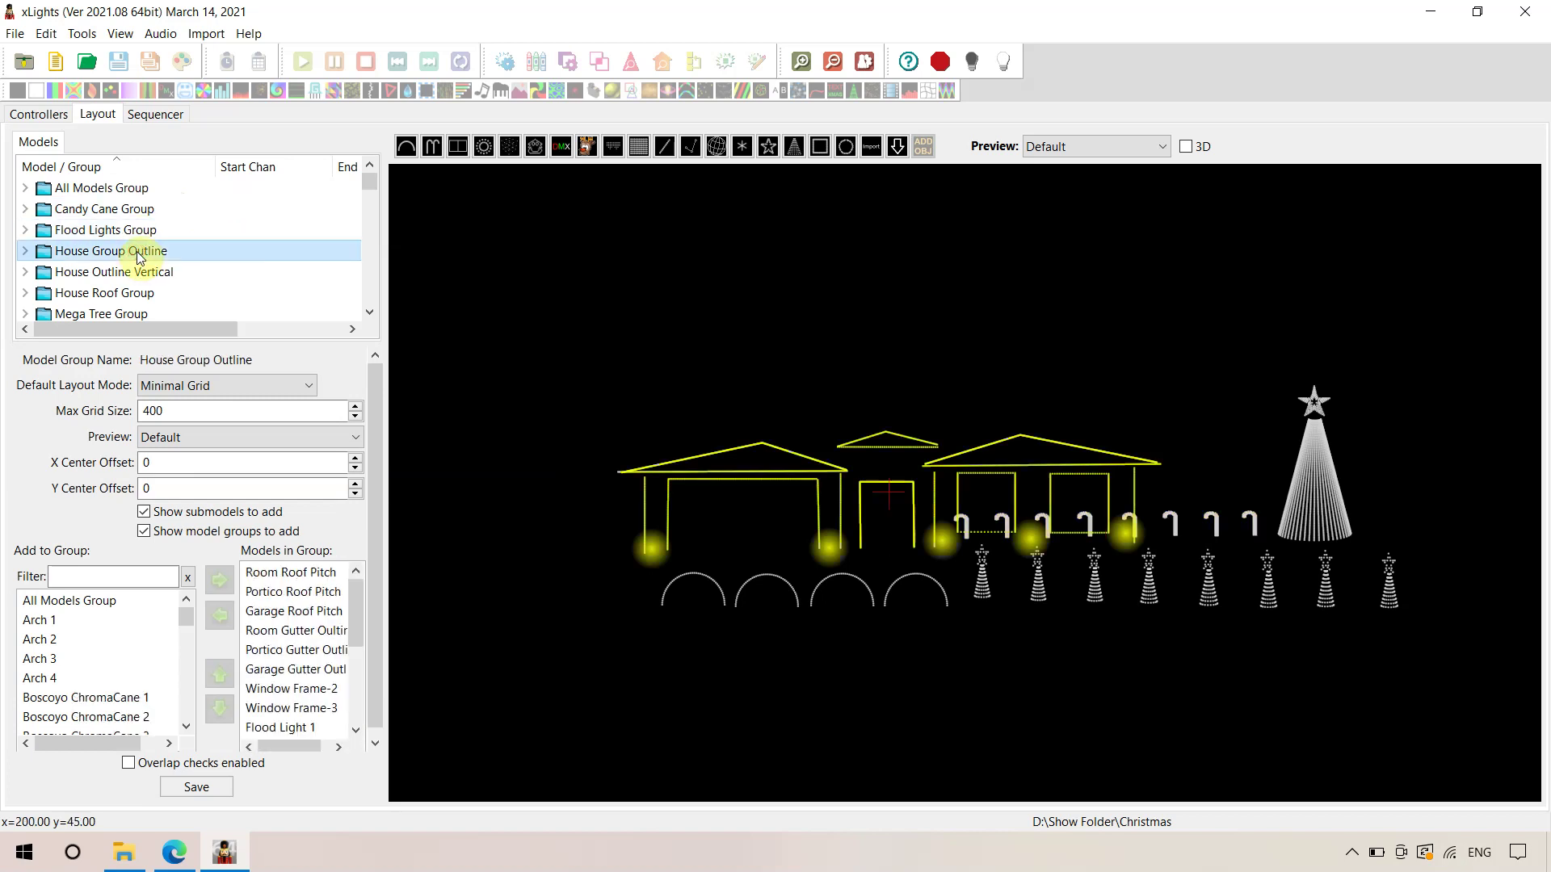
click(148, 277)
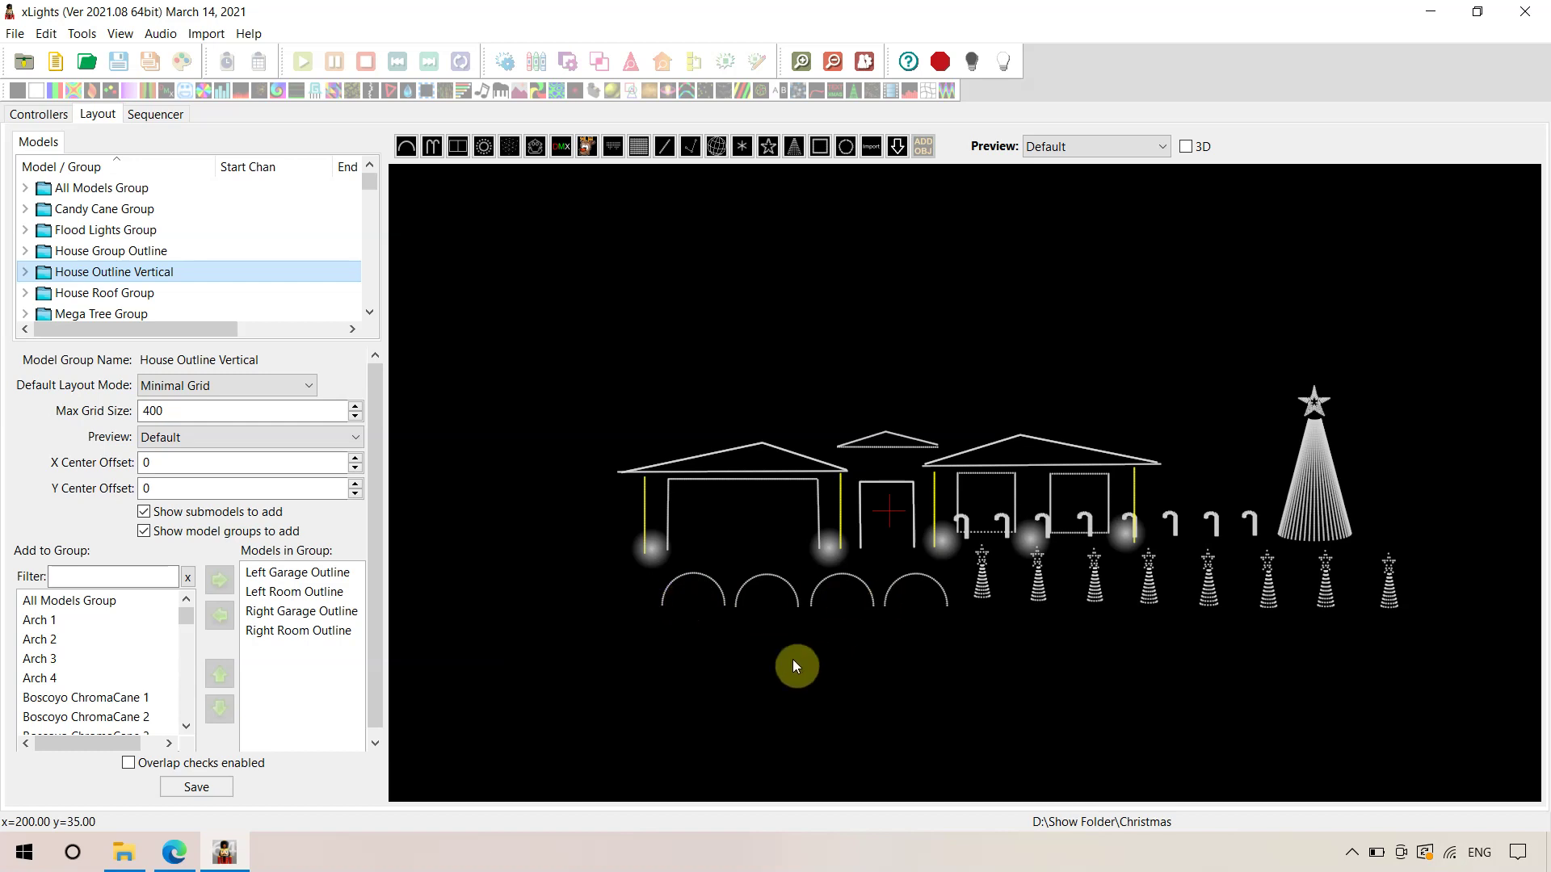
click(677, 644)
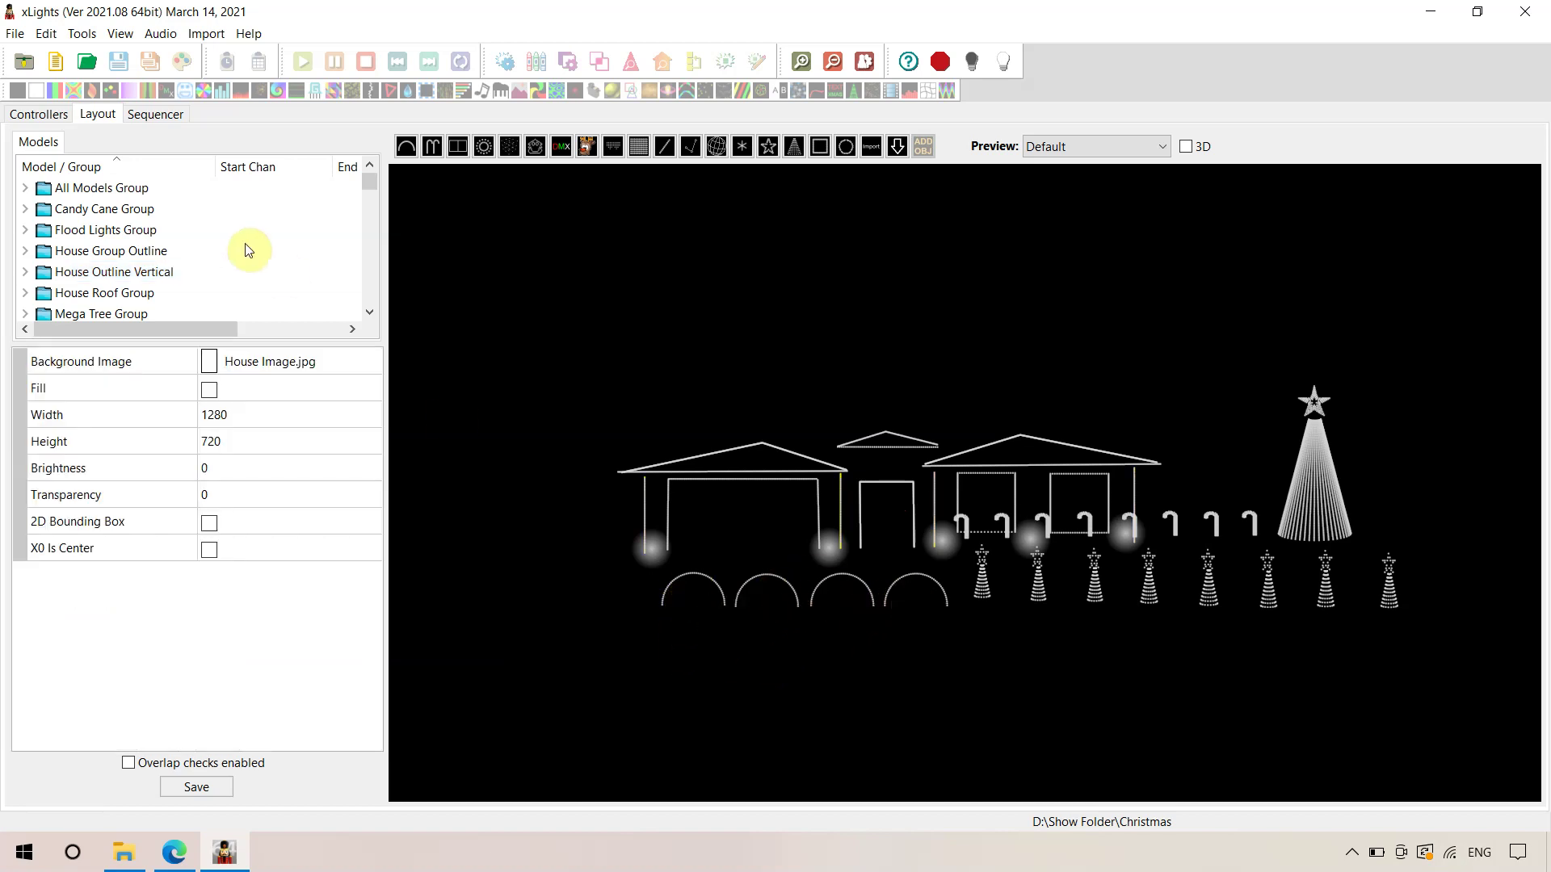
- Create a model group named Arches from the four arches in the layout preview
click(703, 598)
ctrl+click(774, 596)
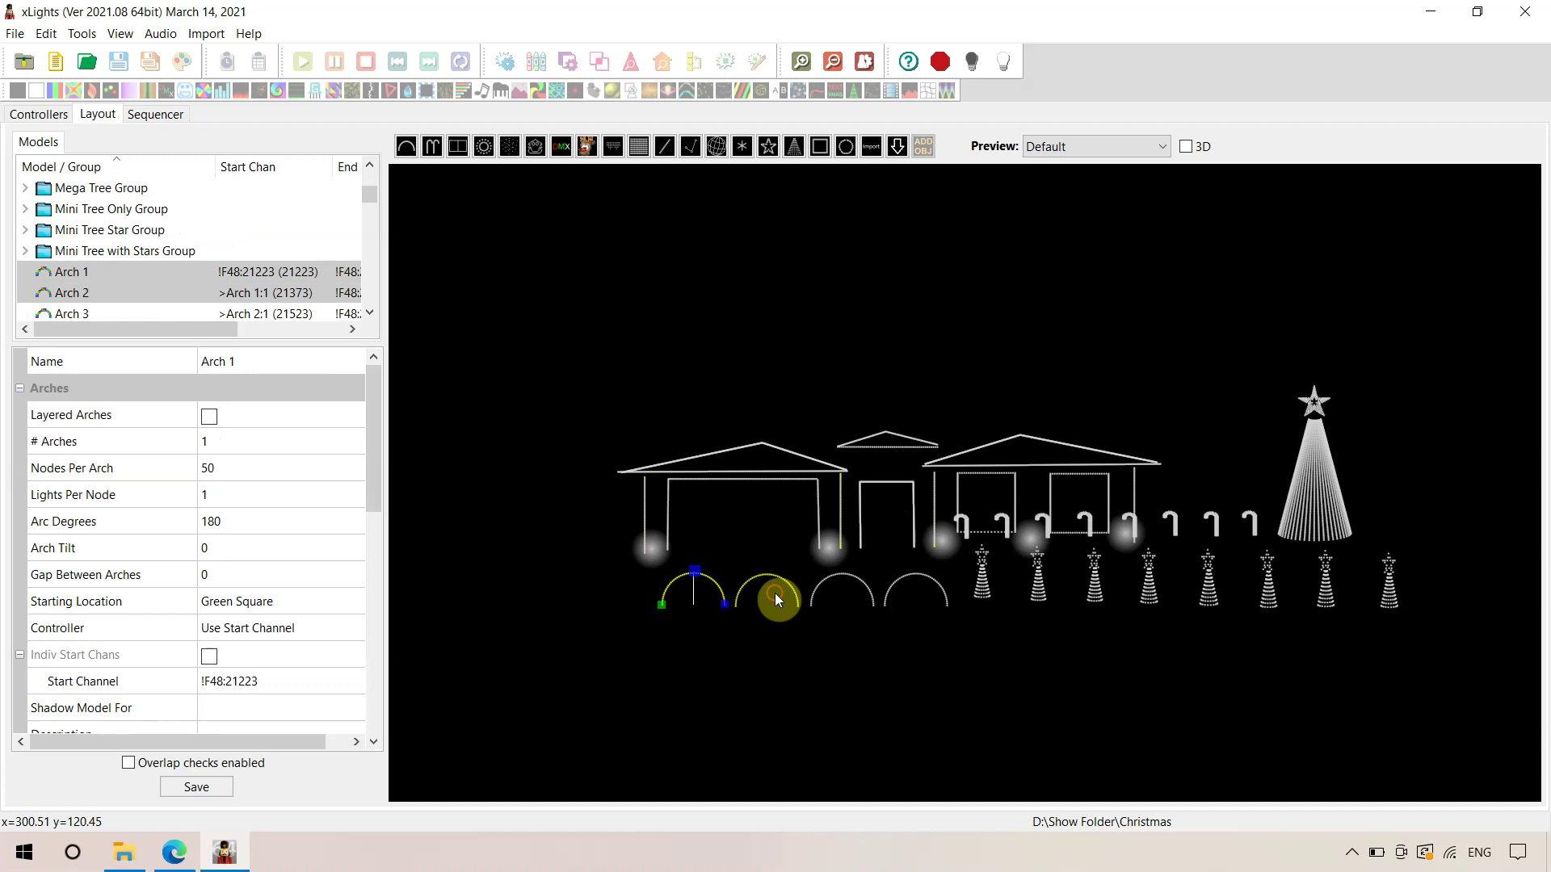
ctrl+click(847, 599)
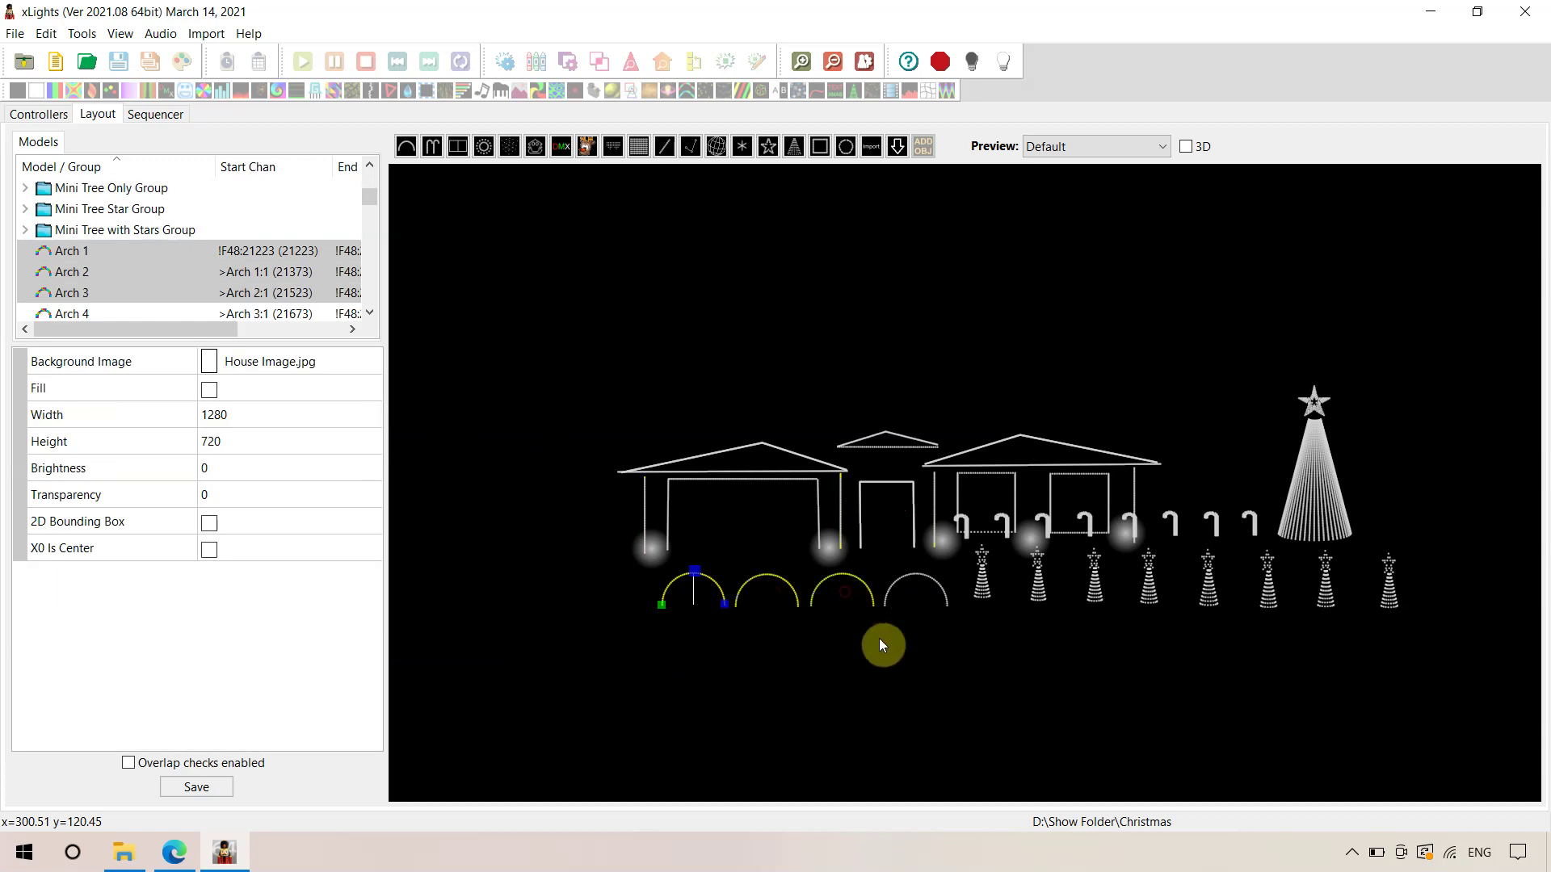
ctrl+click(909, 598)
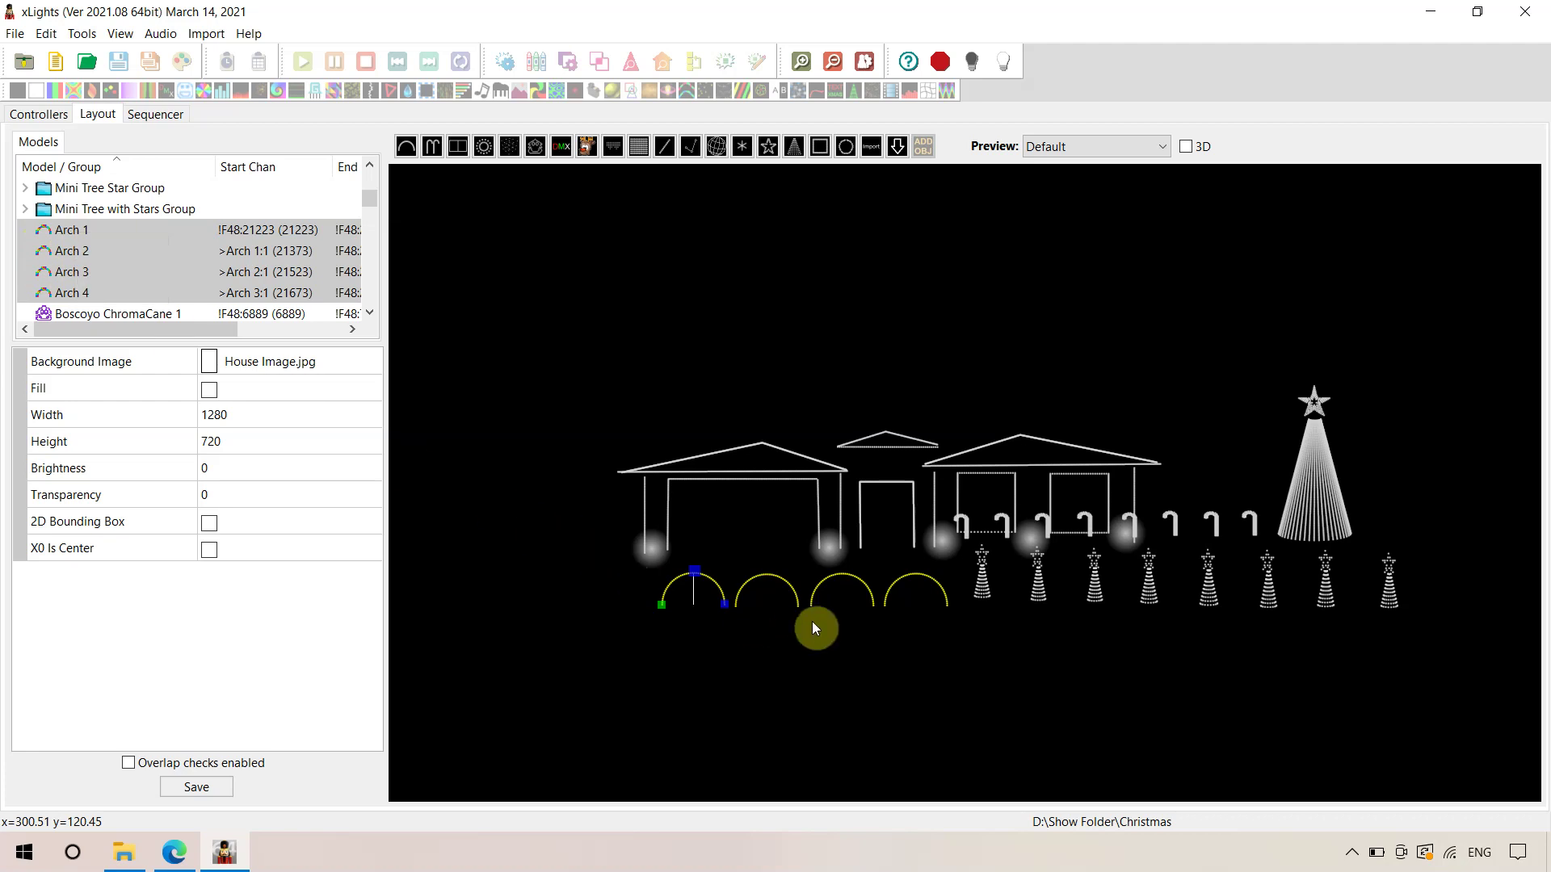
right_click(772, 598)
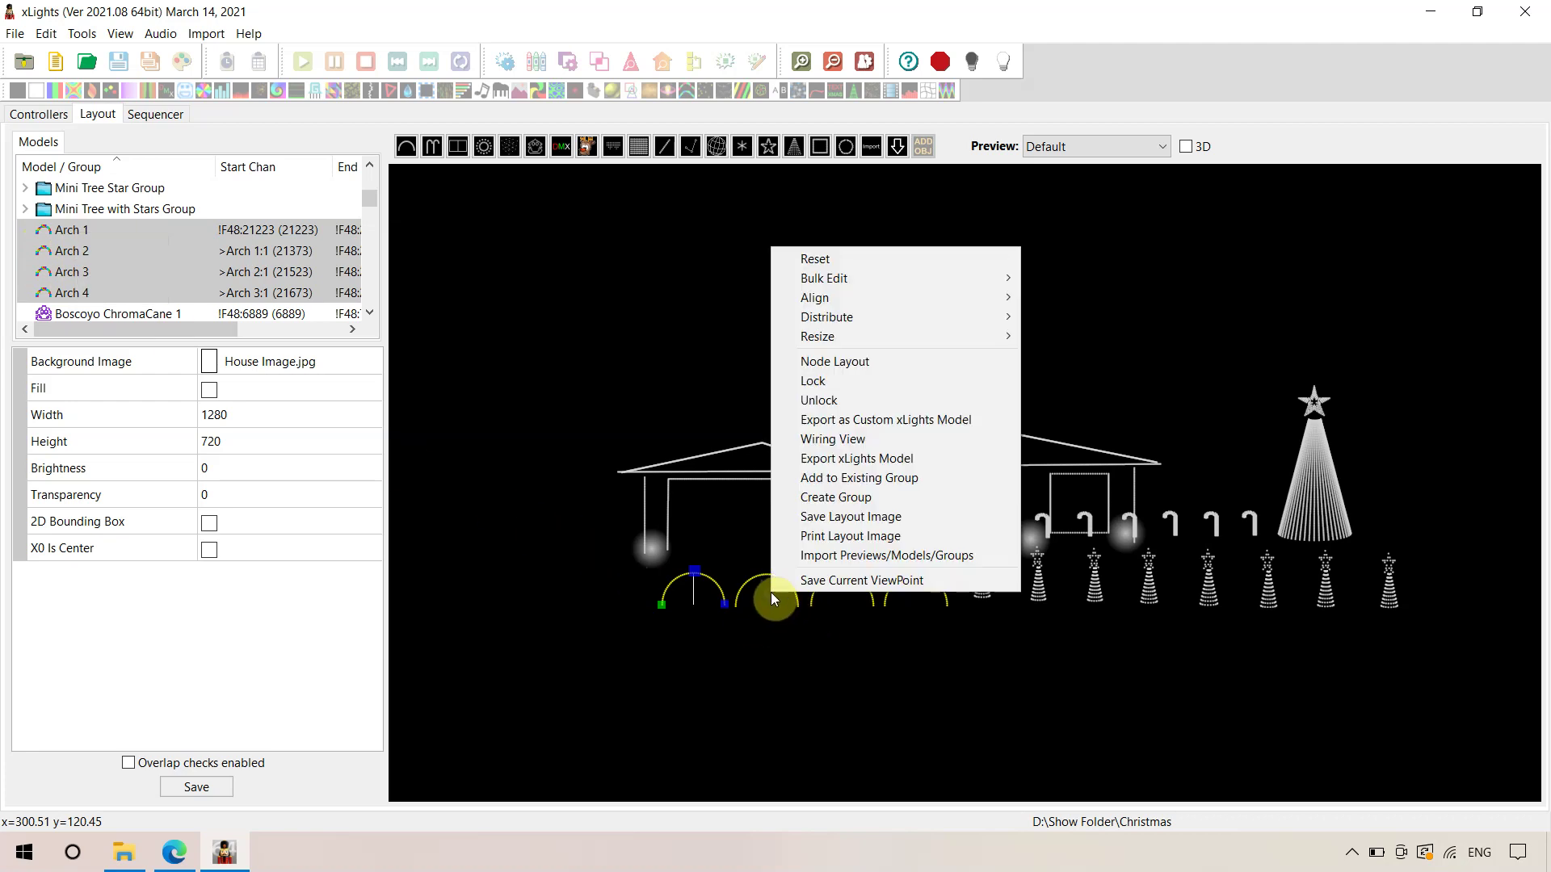
click(896, 497)
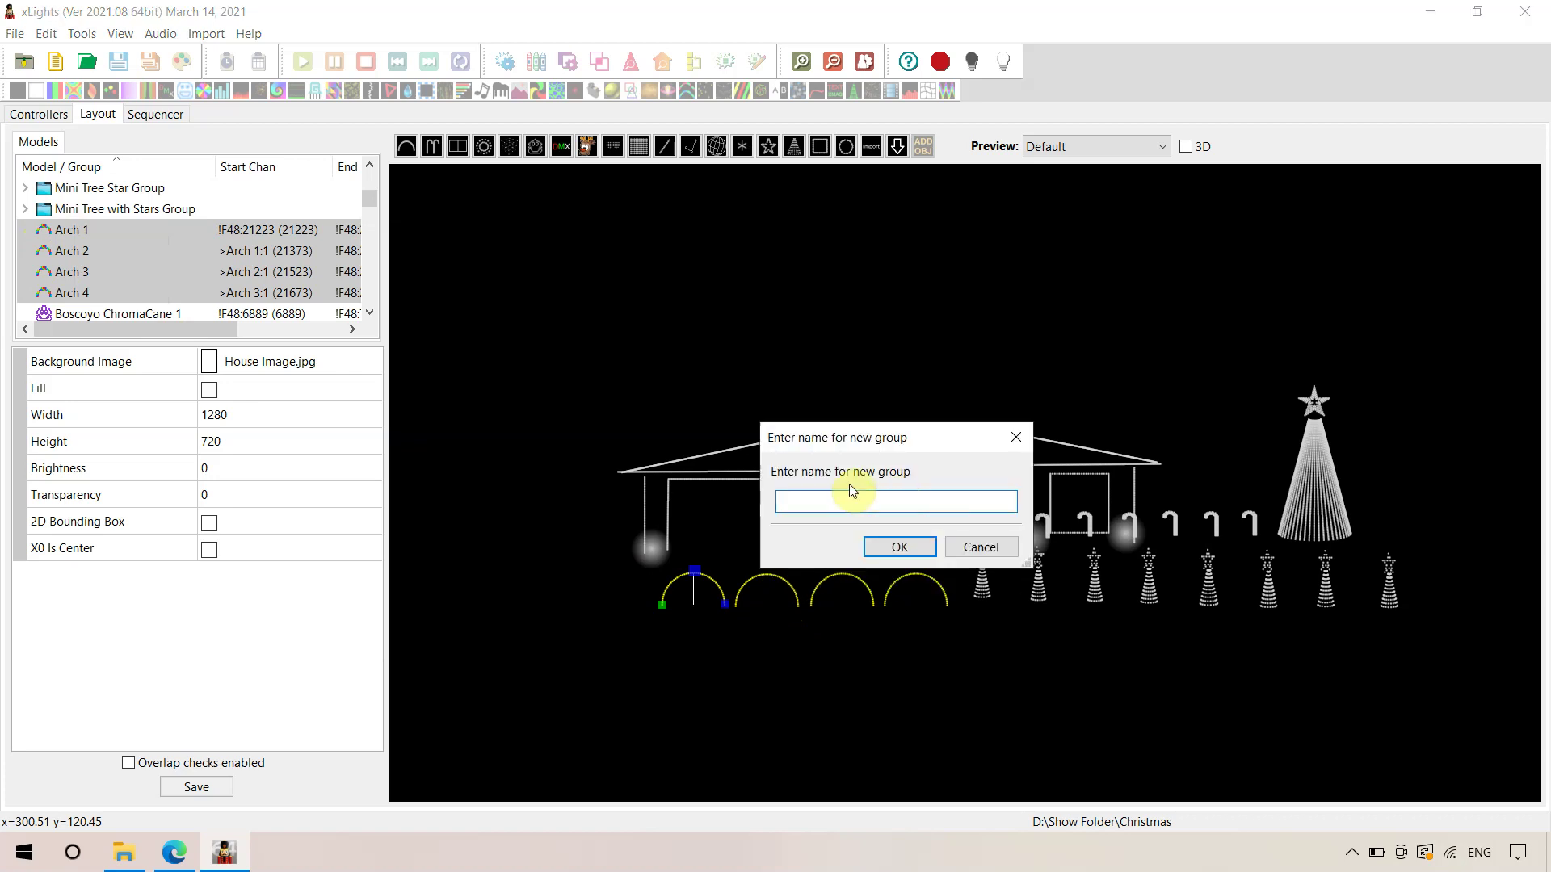
text(Arches)
click(922, 547)
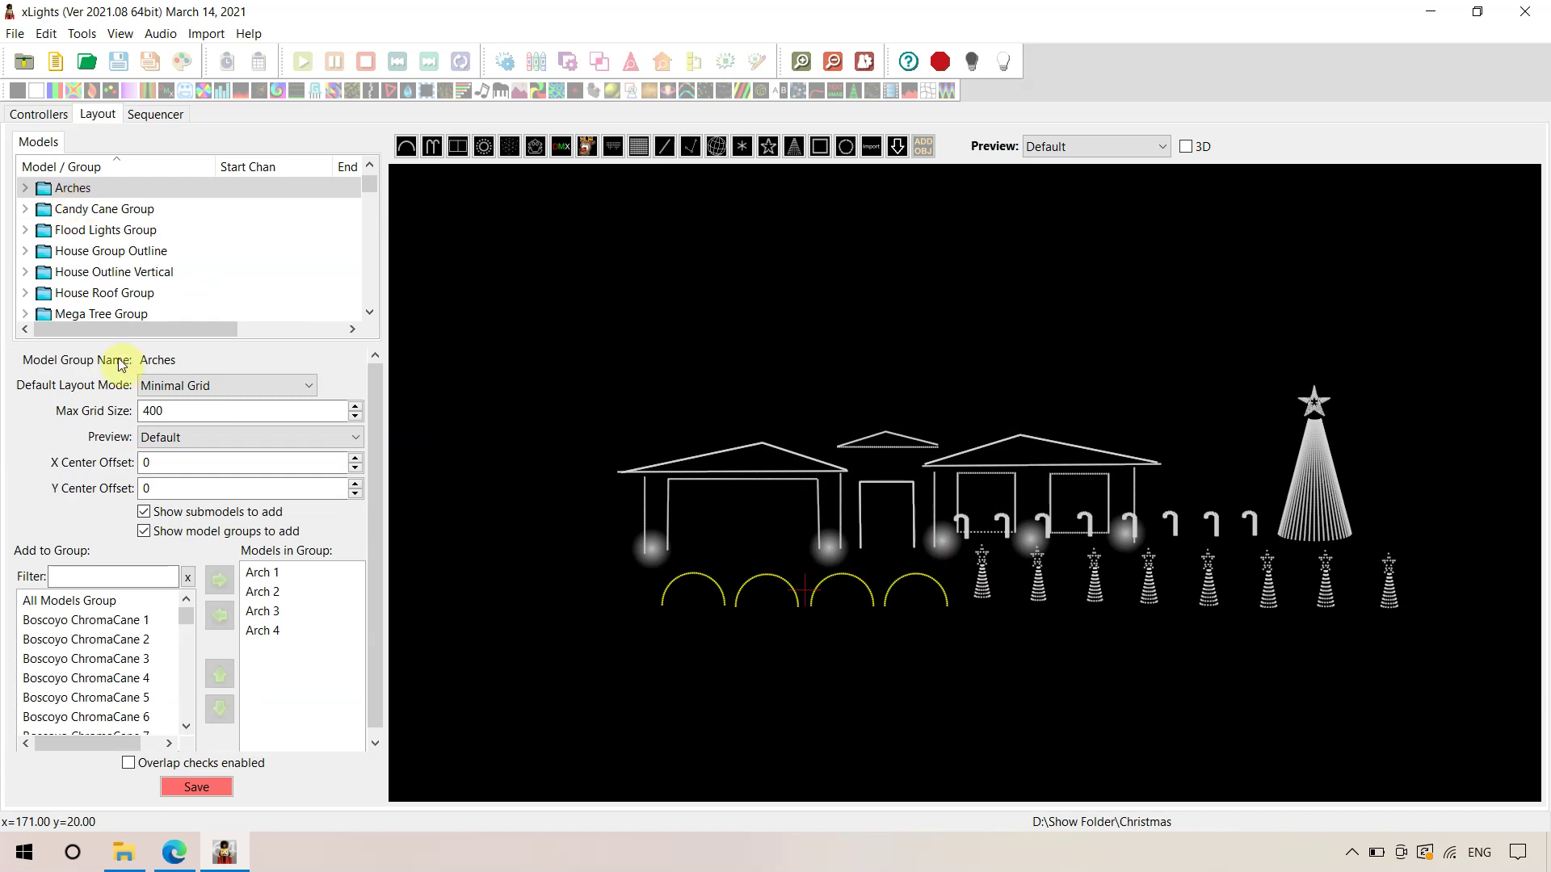
- Review the member models and the models available to add for the Arches group
click(258, 575)
click(258, 591)
click(263, 611)
click(273, 631)
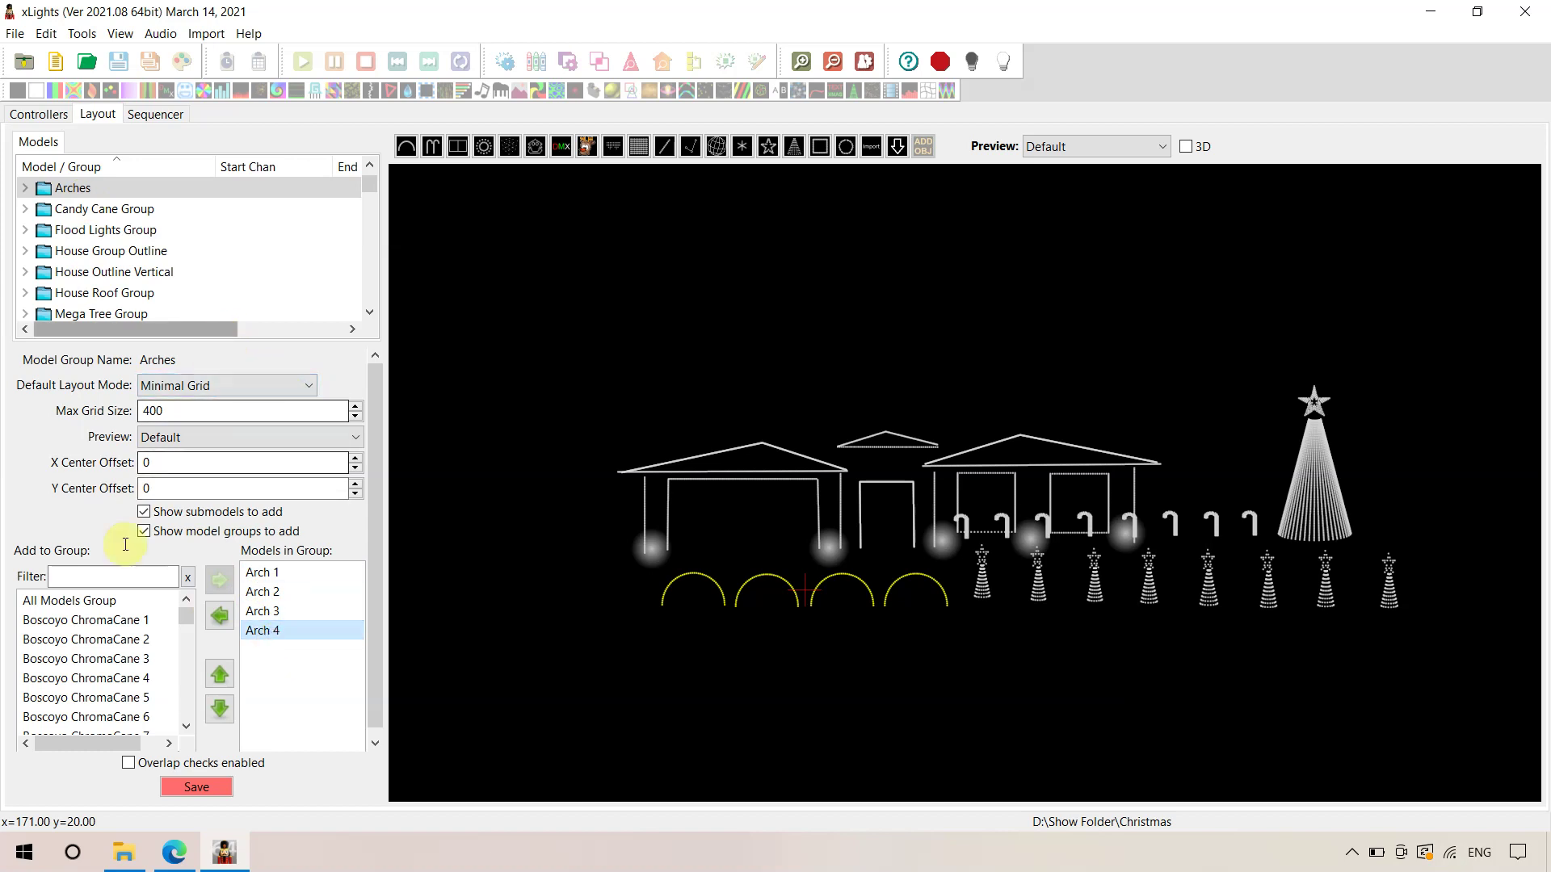
click(72, 678)
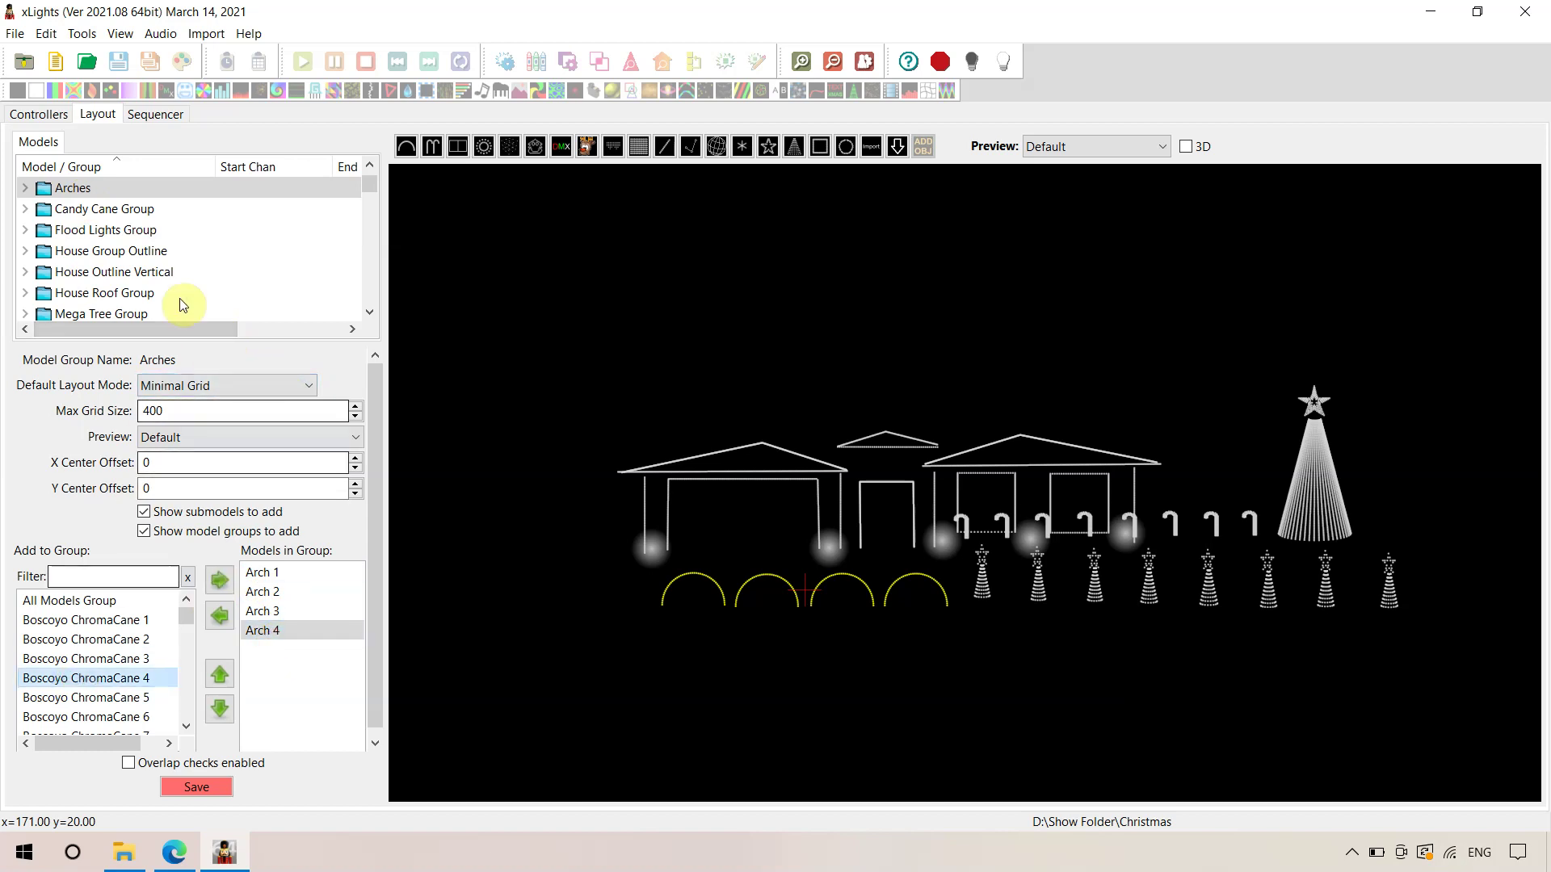
- Add an empty model group named Arches2
right_click(110, 217)
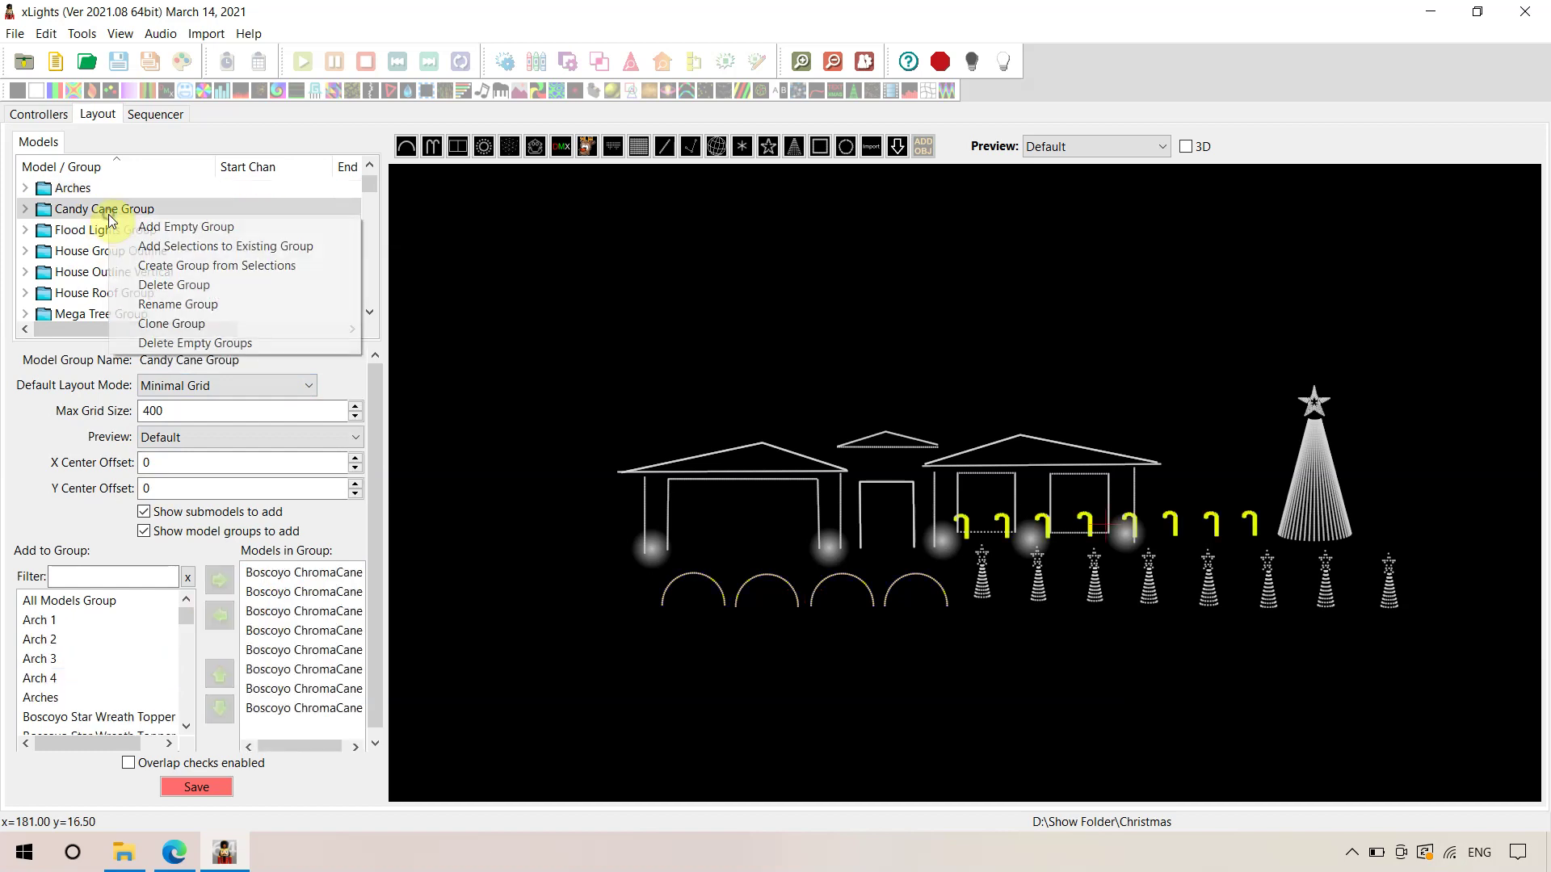
click(182, 229)
text(Arches2)
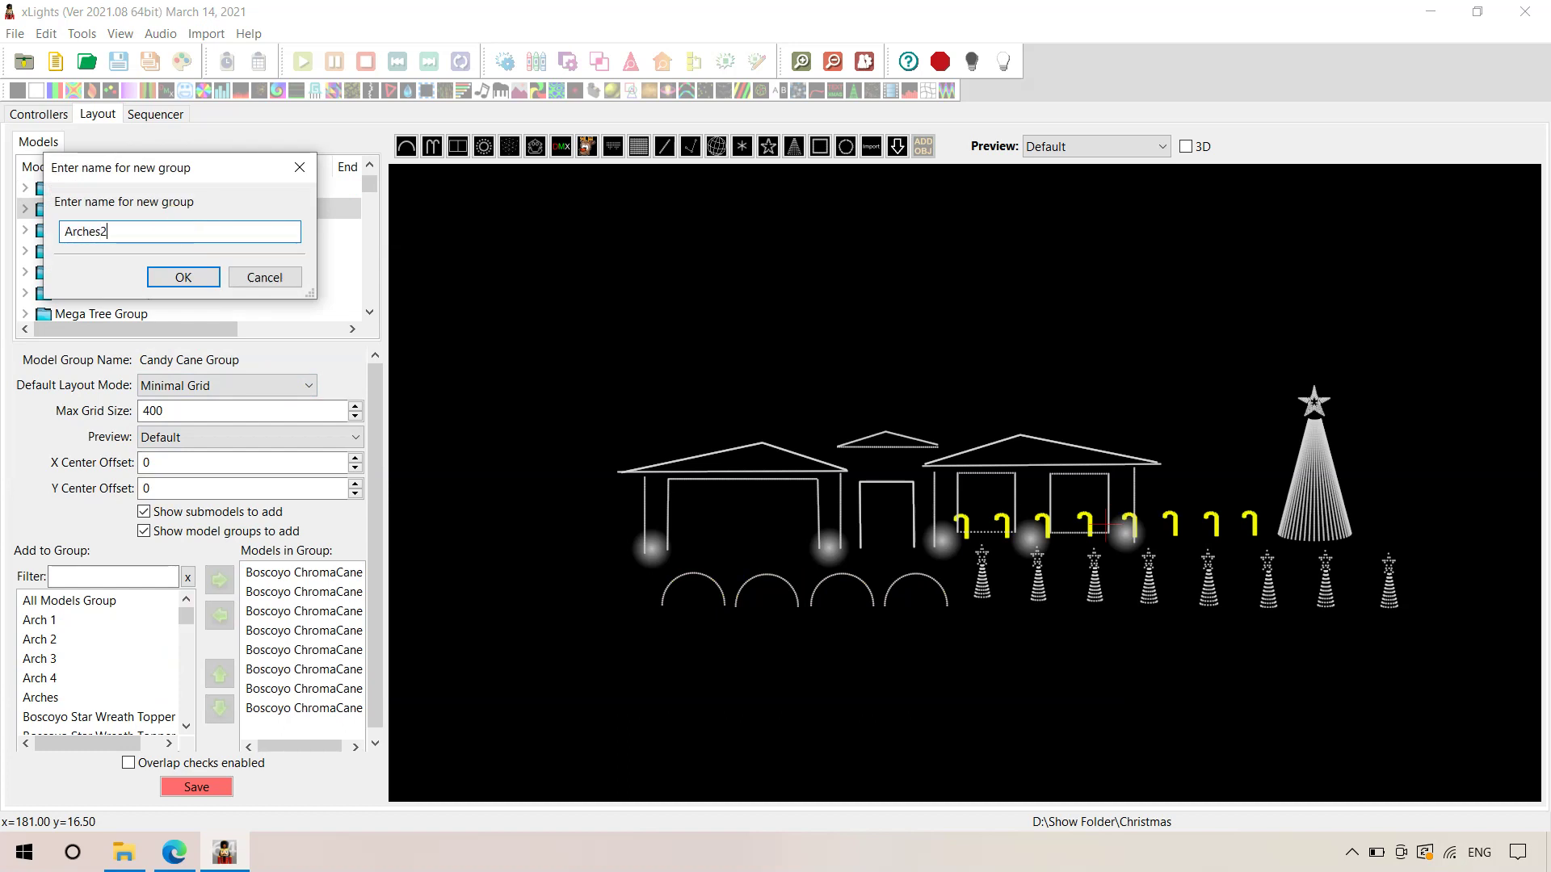
click(183, 274)
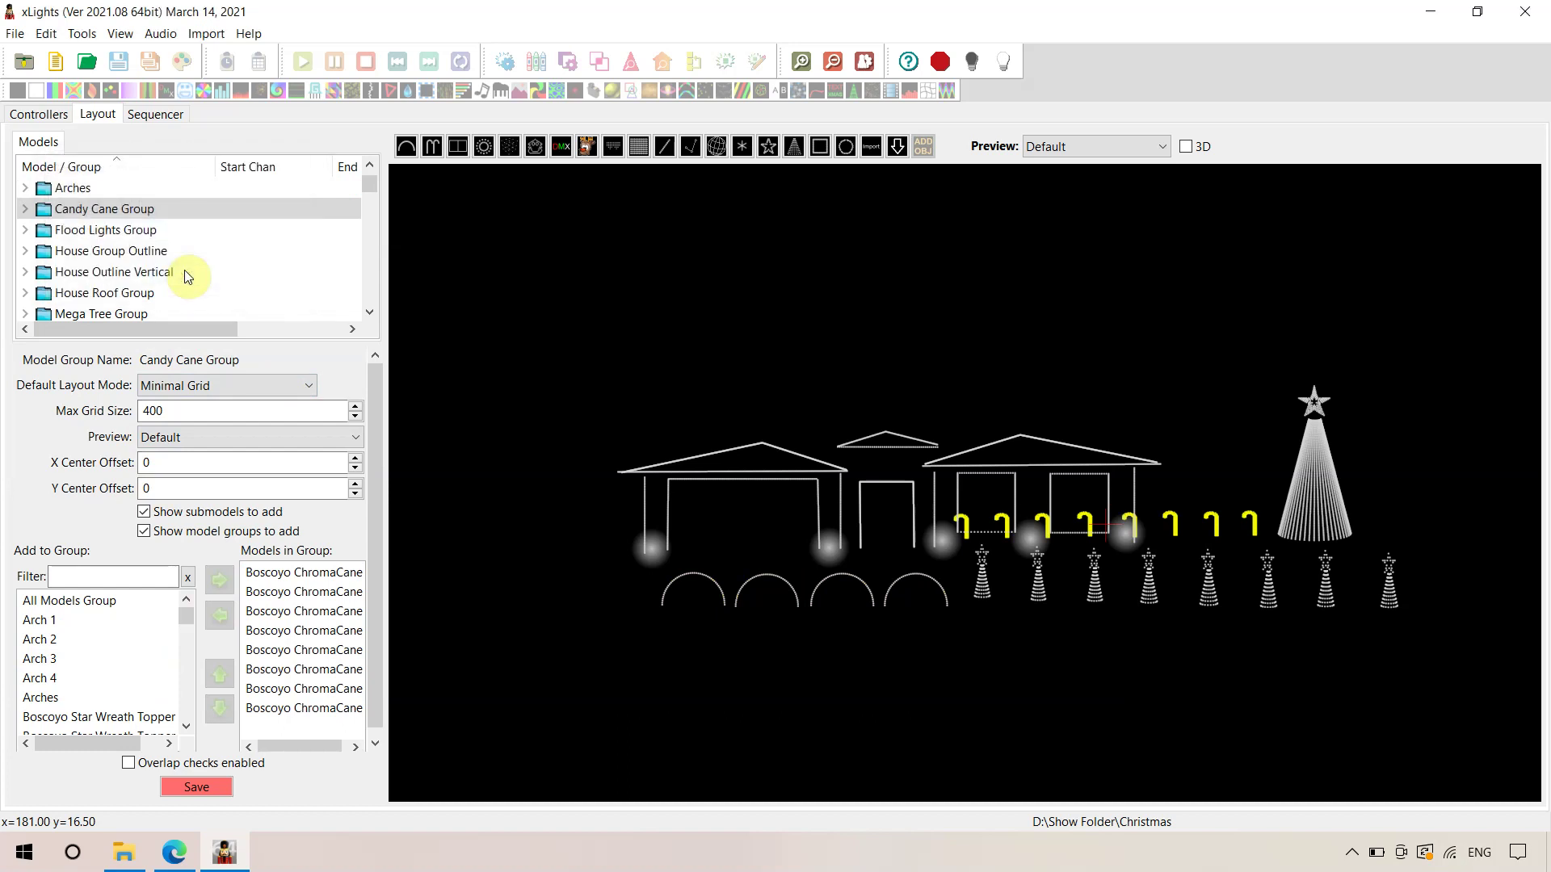
scroll(118, 640, down, 2)
scroll(117, 641, up, 2)
- Add Arch 1, Arch 2, Arch 3 and Arch 4 to the Arches2 group
click(97, 621)
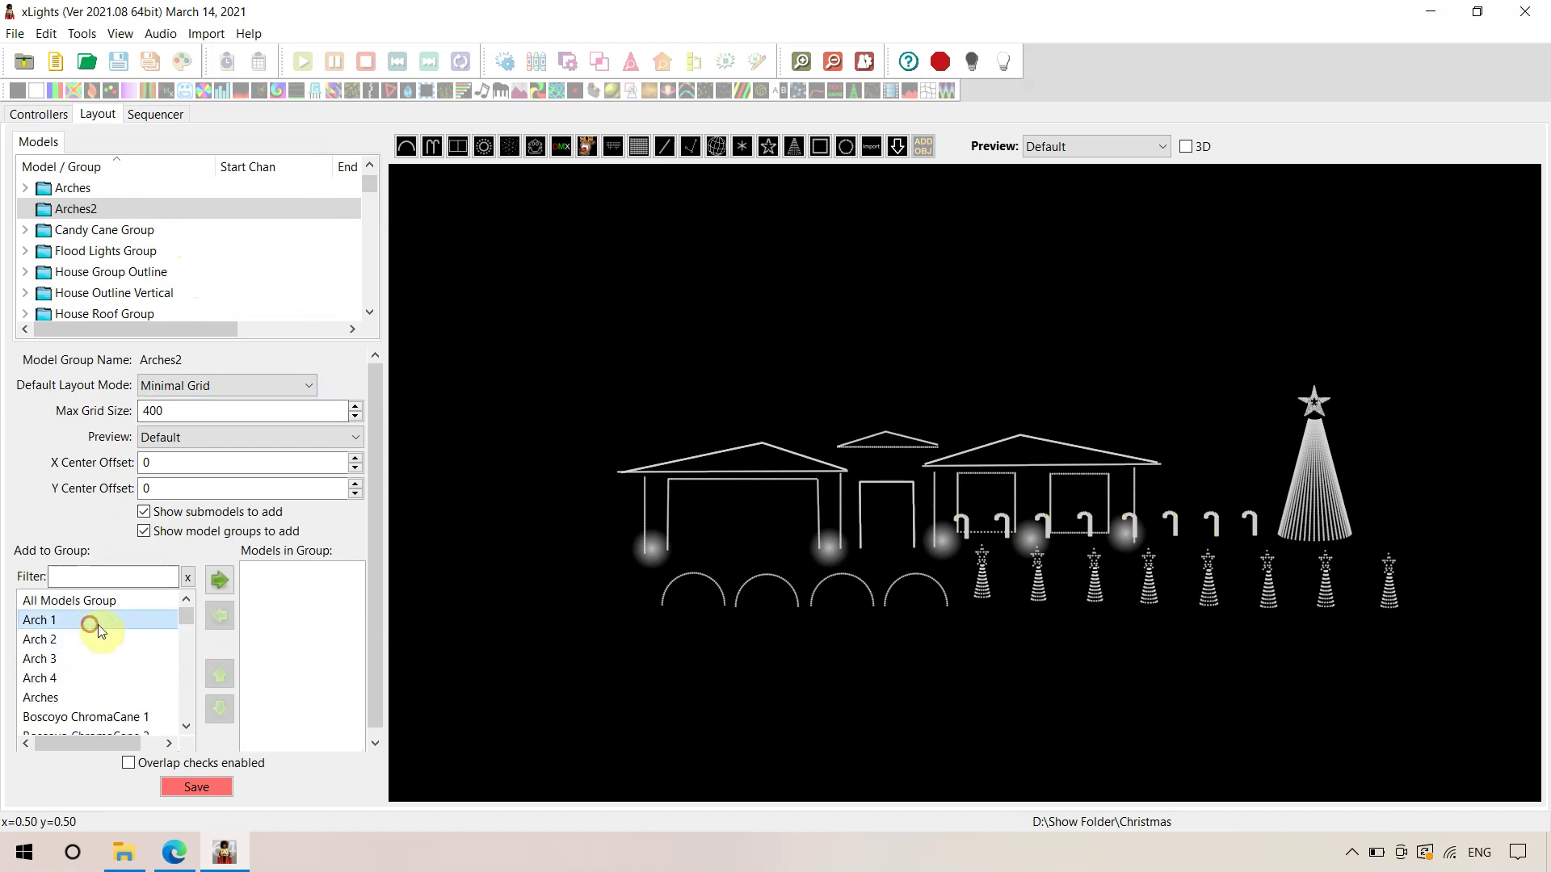
click(220, 581)
click(220, 581)
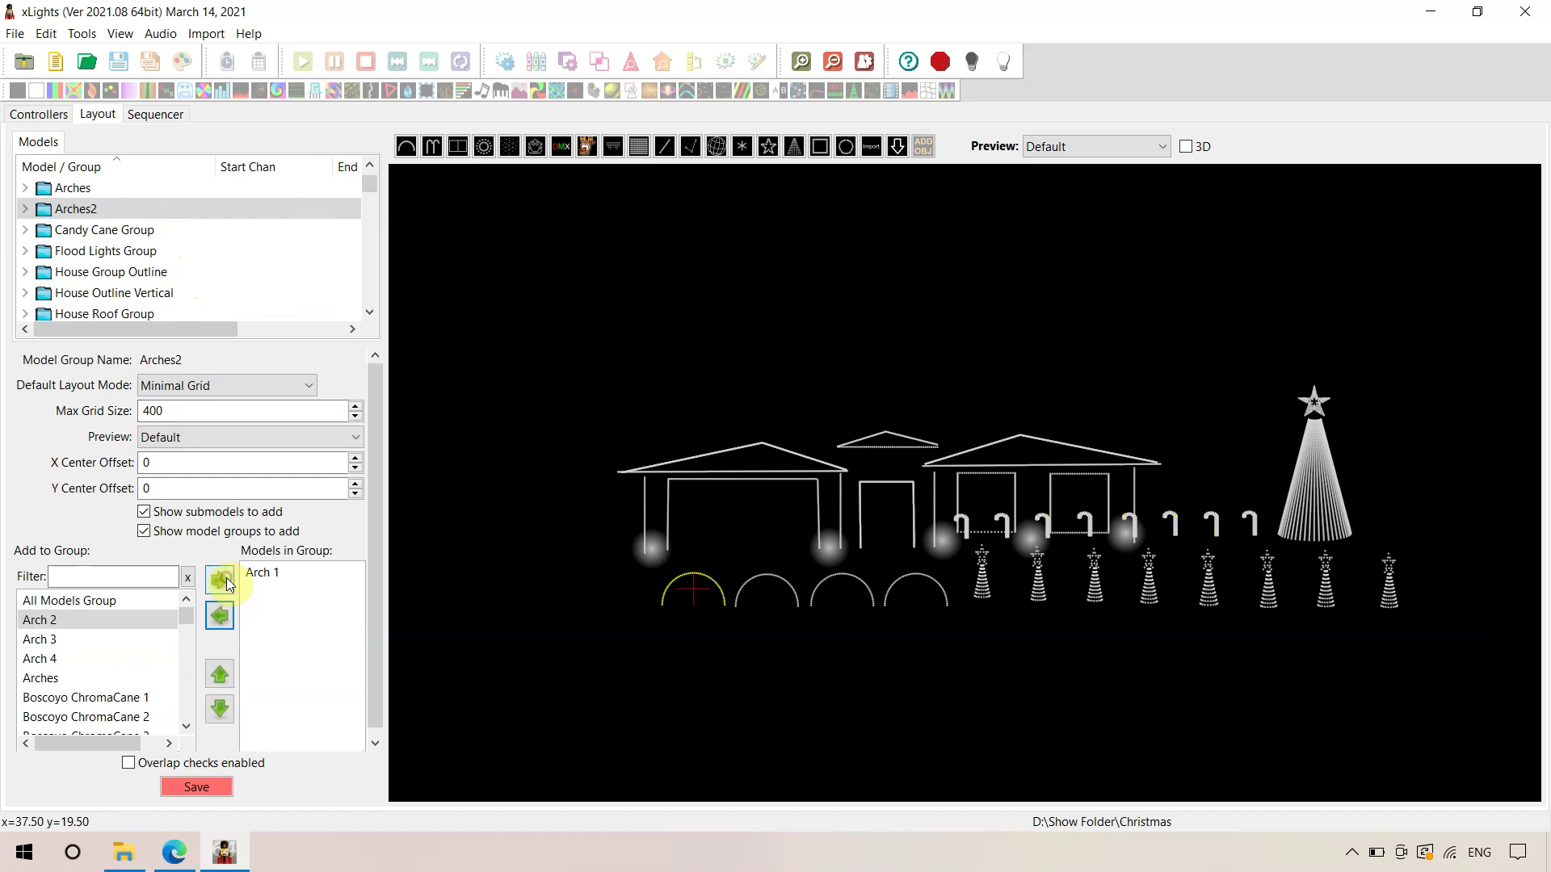
click(219, 581)
click(220, 581)
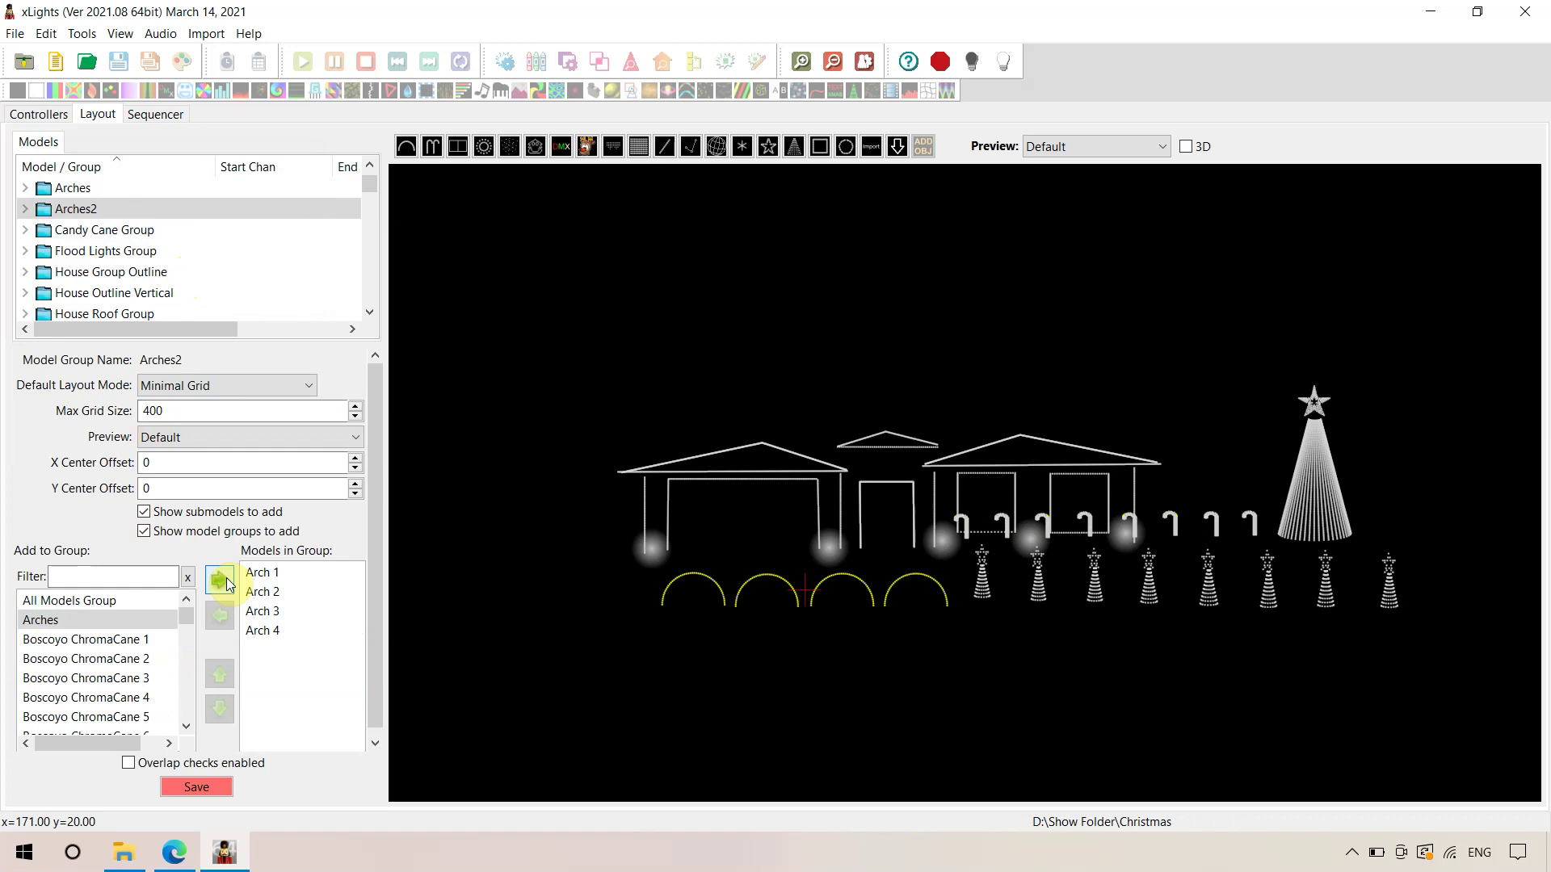
- Delete the duplicate Arches2 model group from the layout
click(121, 250)
click(84, 215)
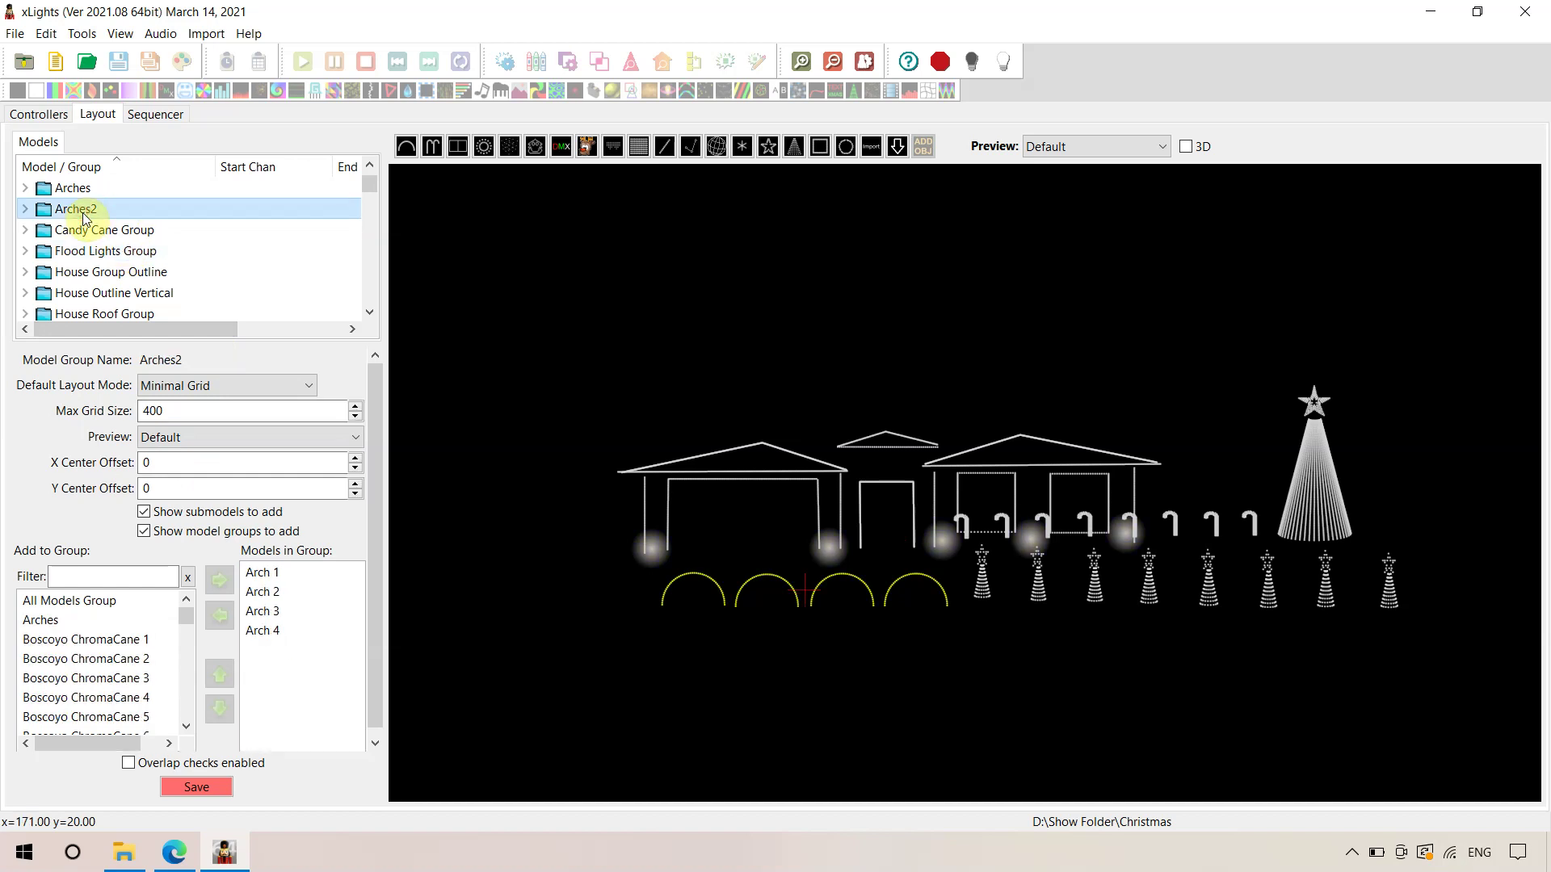
right_click(80, 212)
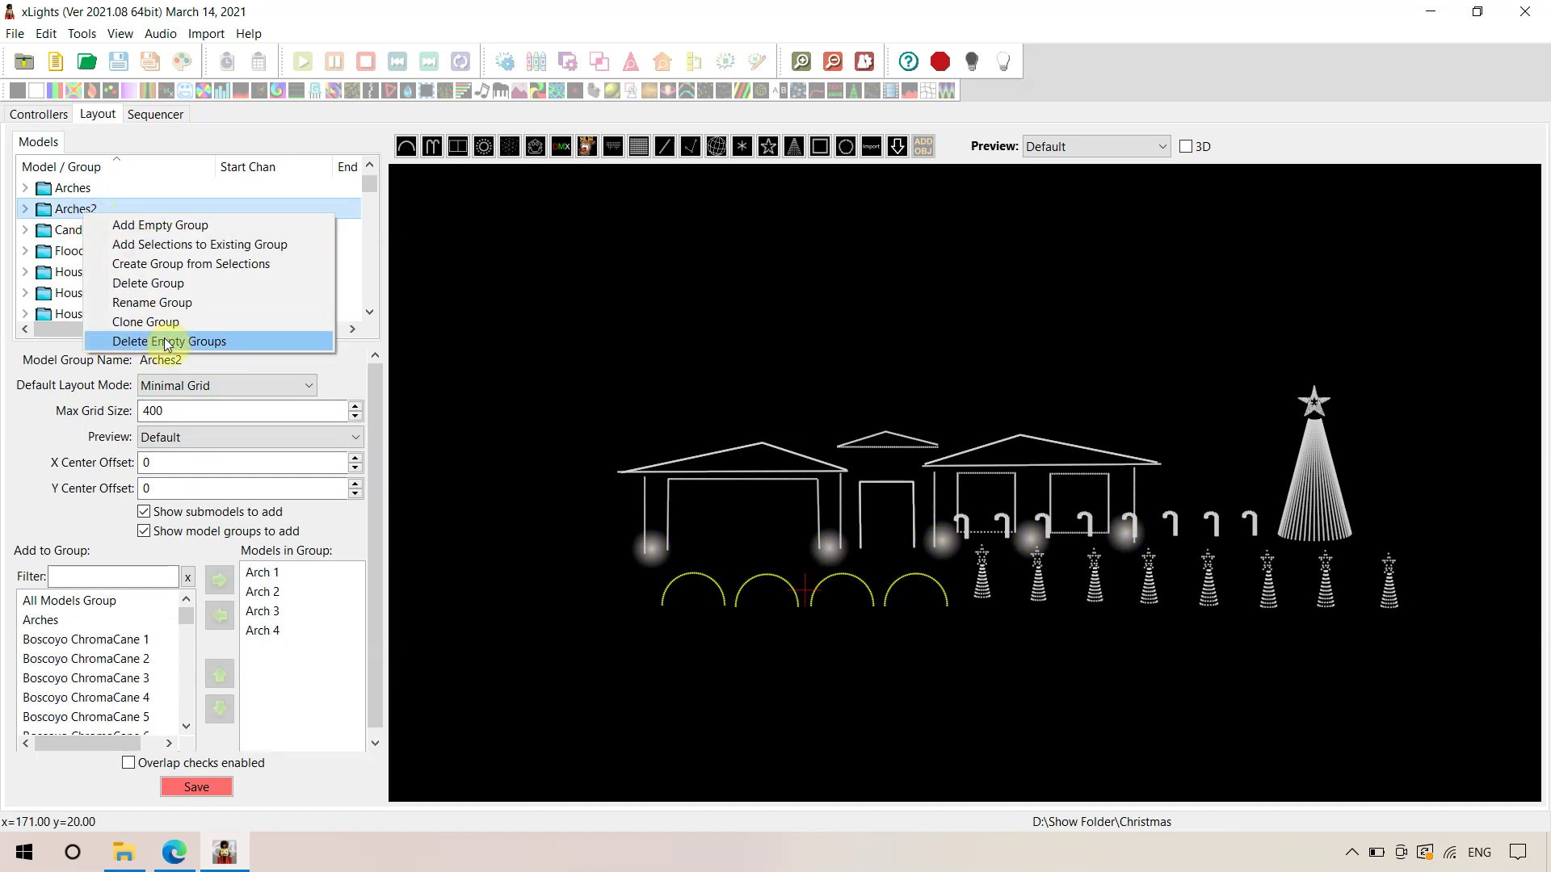
click(167, 291)
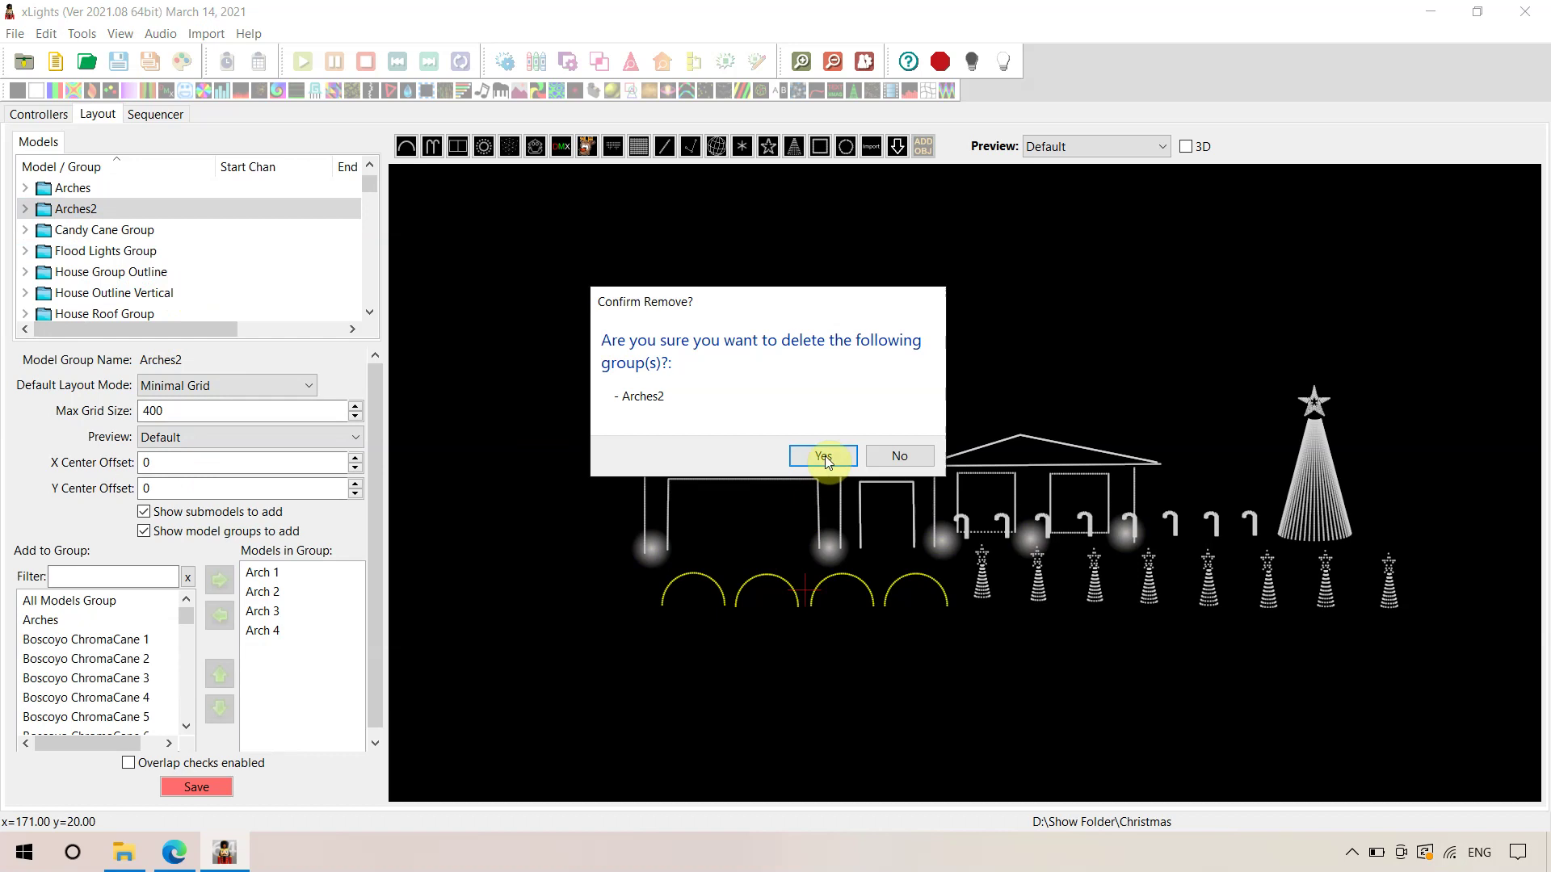
click(826, 454)
- Check the remaining Arches group, clear the selection and save the layout
click(93, 189)
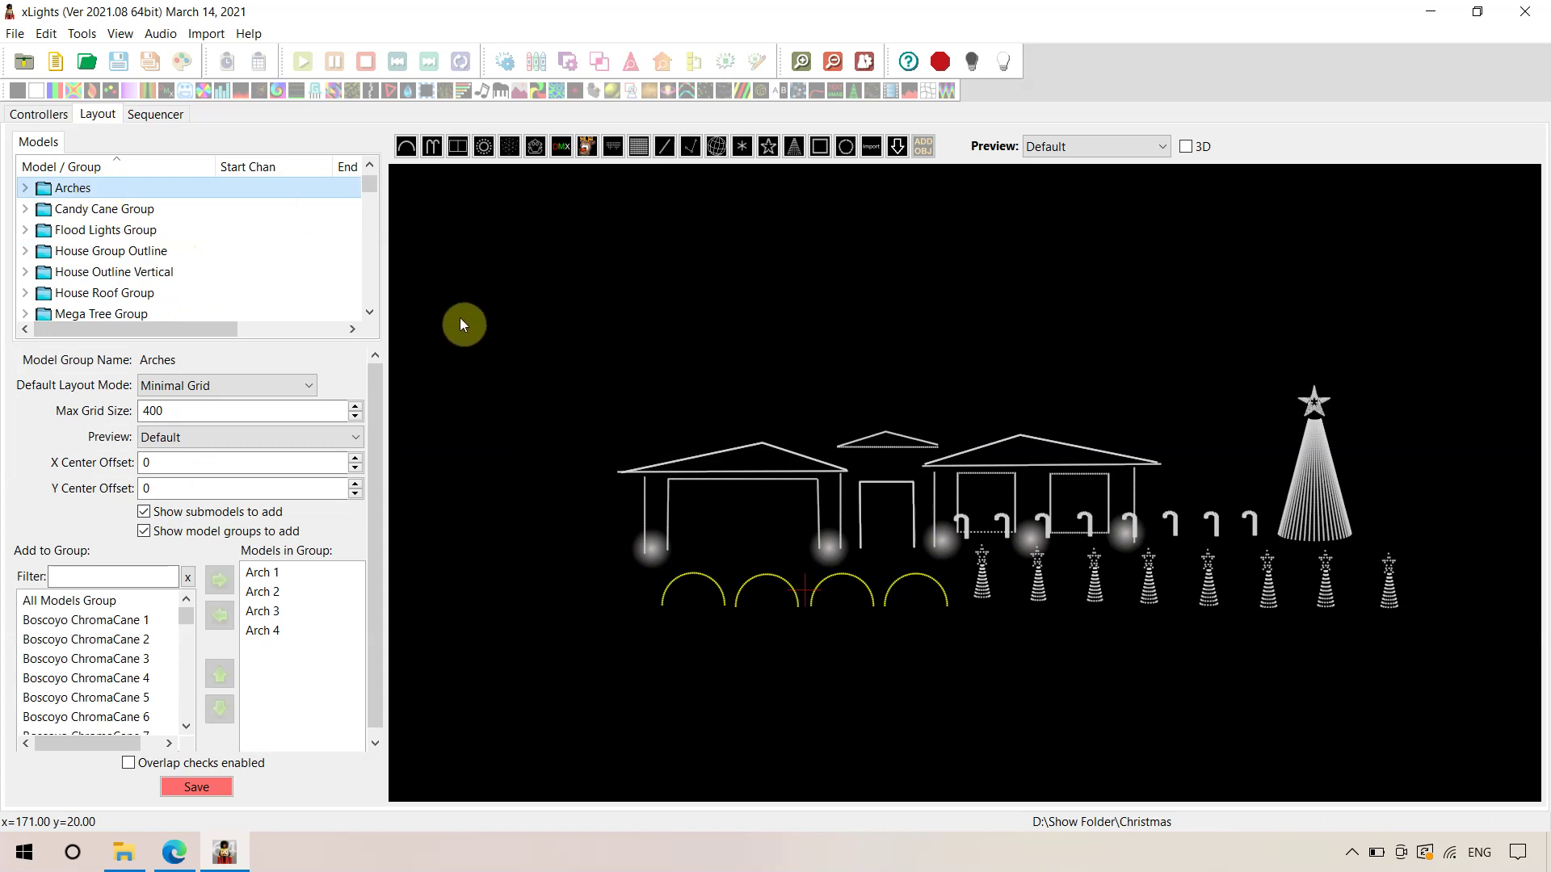
click(825, 289)
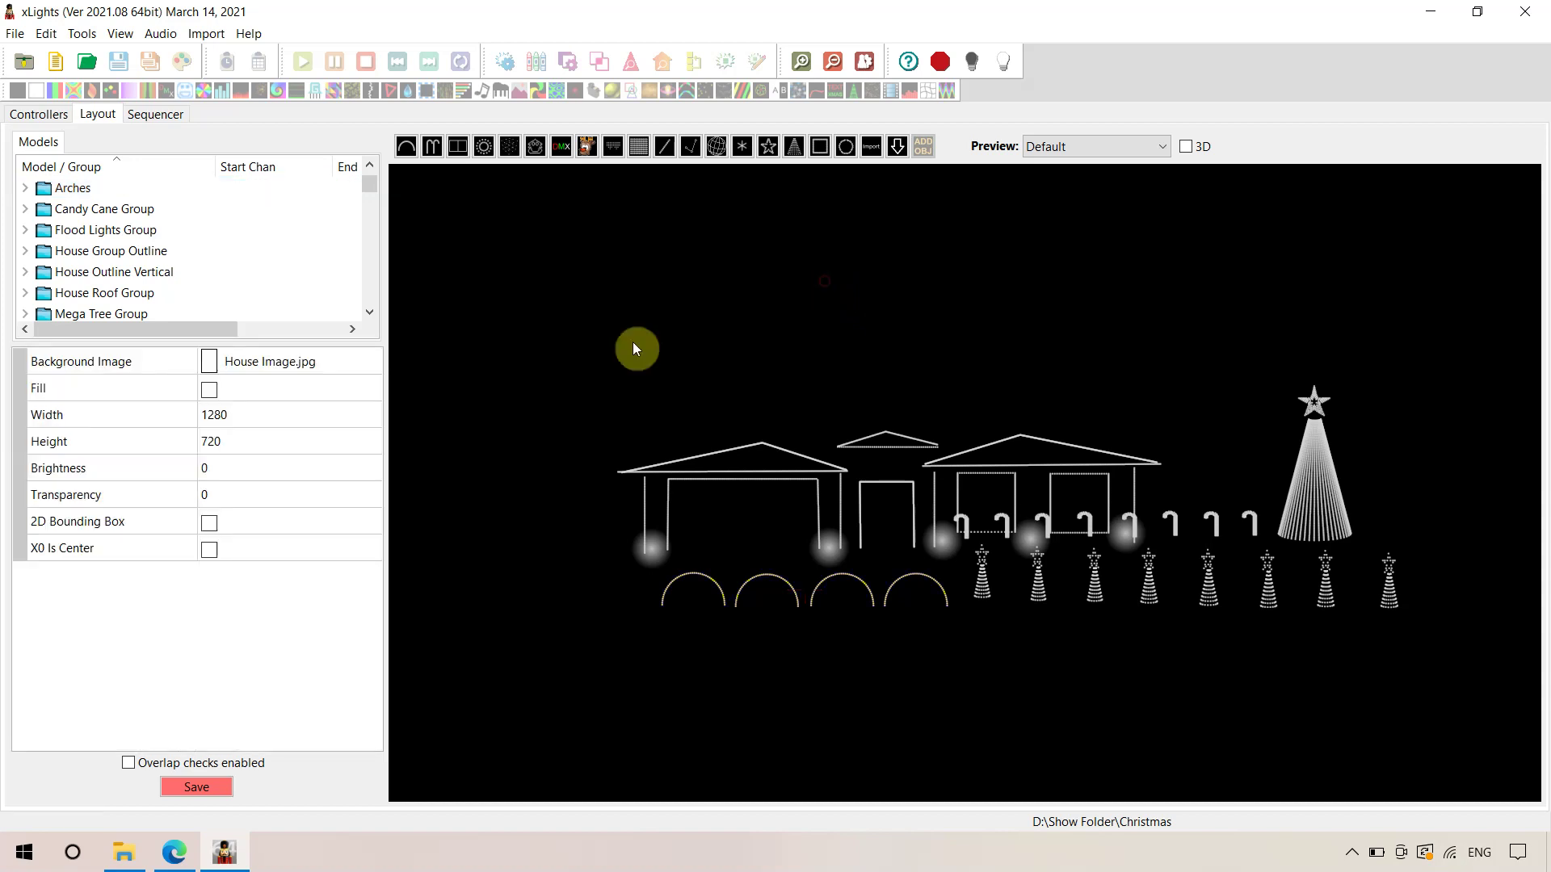
click(215, 788)
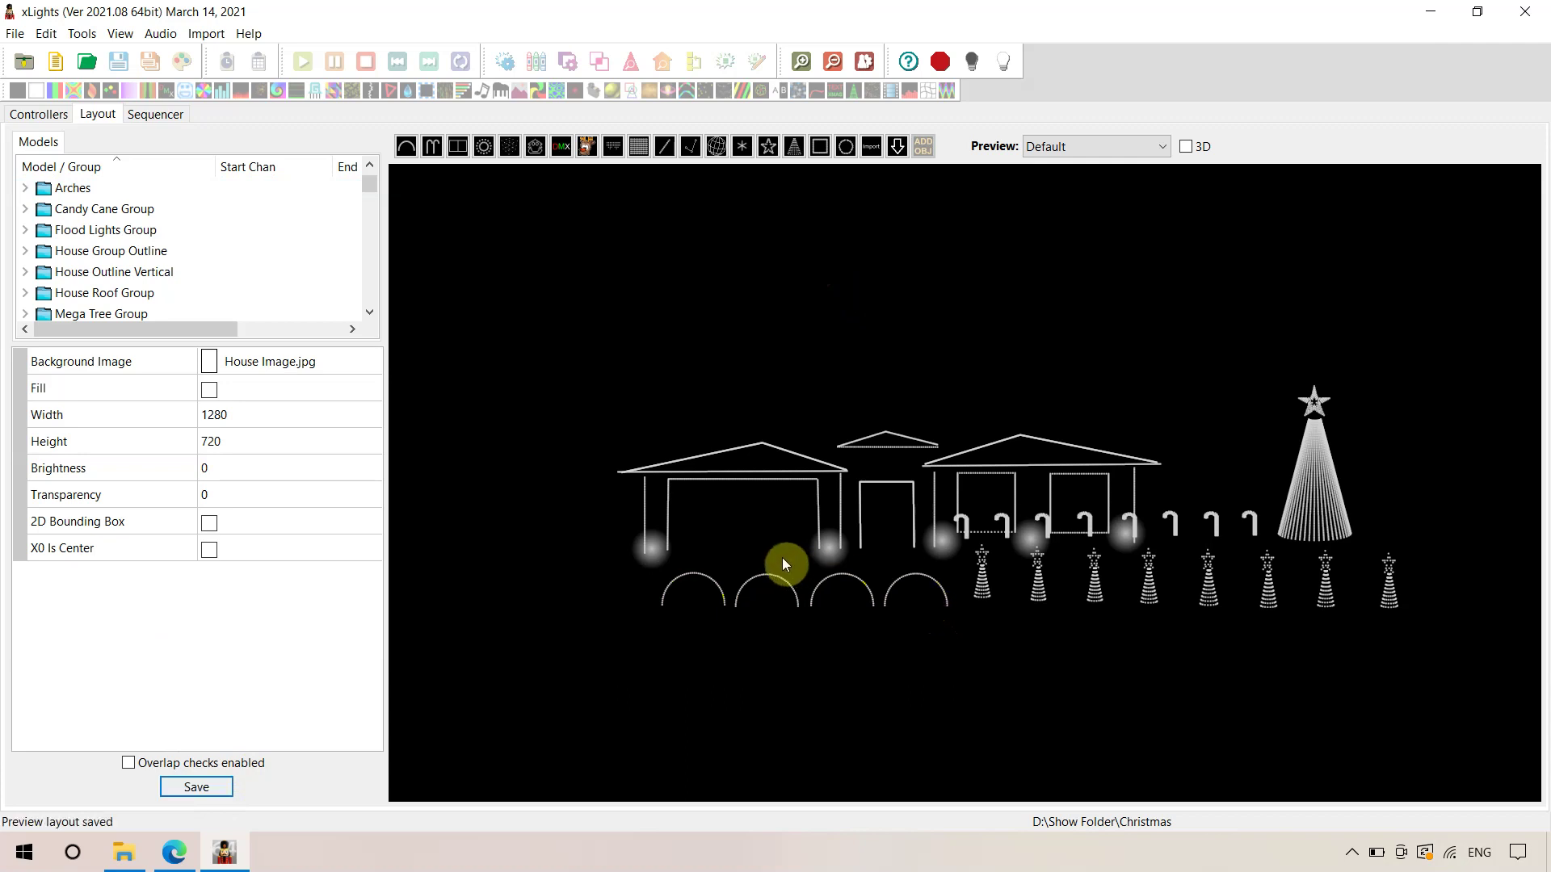
- Switch to the browser, review the product page for The Weeknd – Blinding Lights, and return to xLights
click(224, 852)
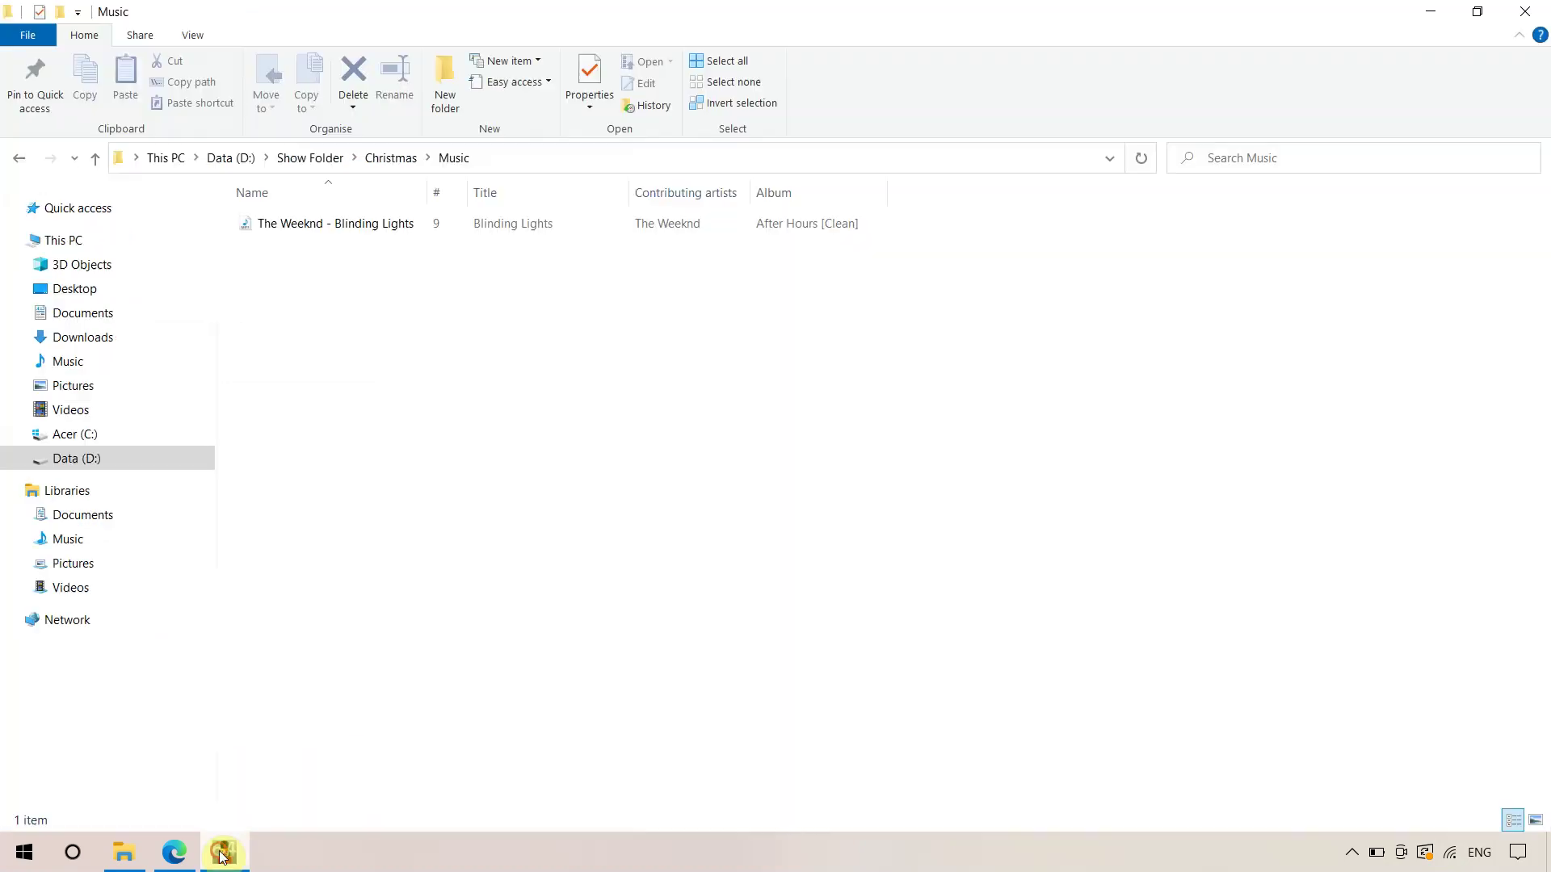
click(173, 852)
scroll(631, 292, up, 5)
scroll(632, 302, up, 2)
scroll(633, 305, down, 5)
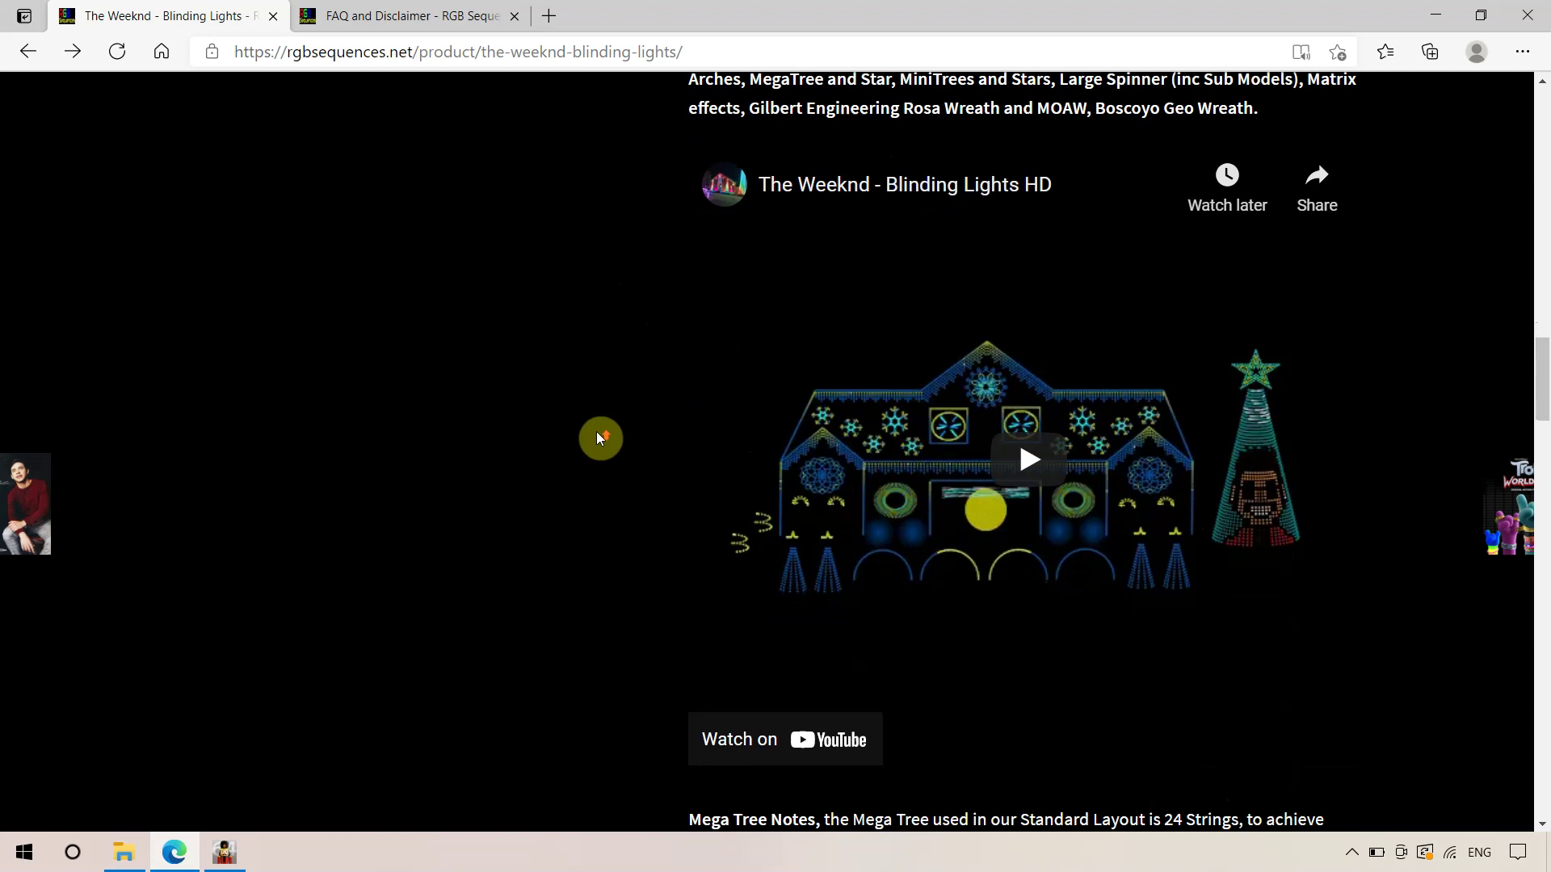
scroll(598, 440, up, 6)
scroll(598, 438, up, 4)
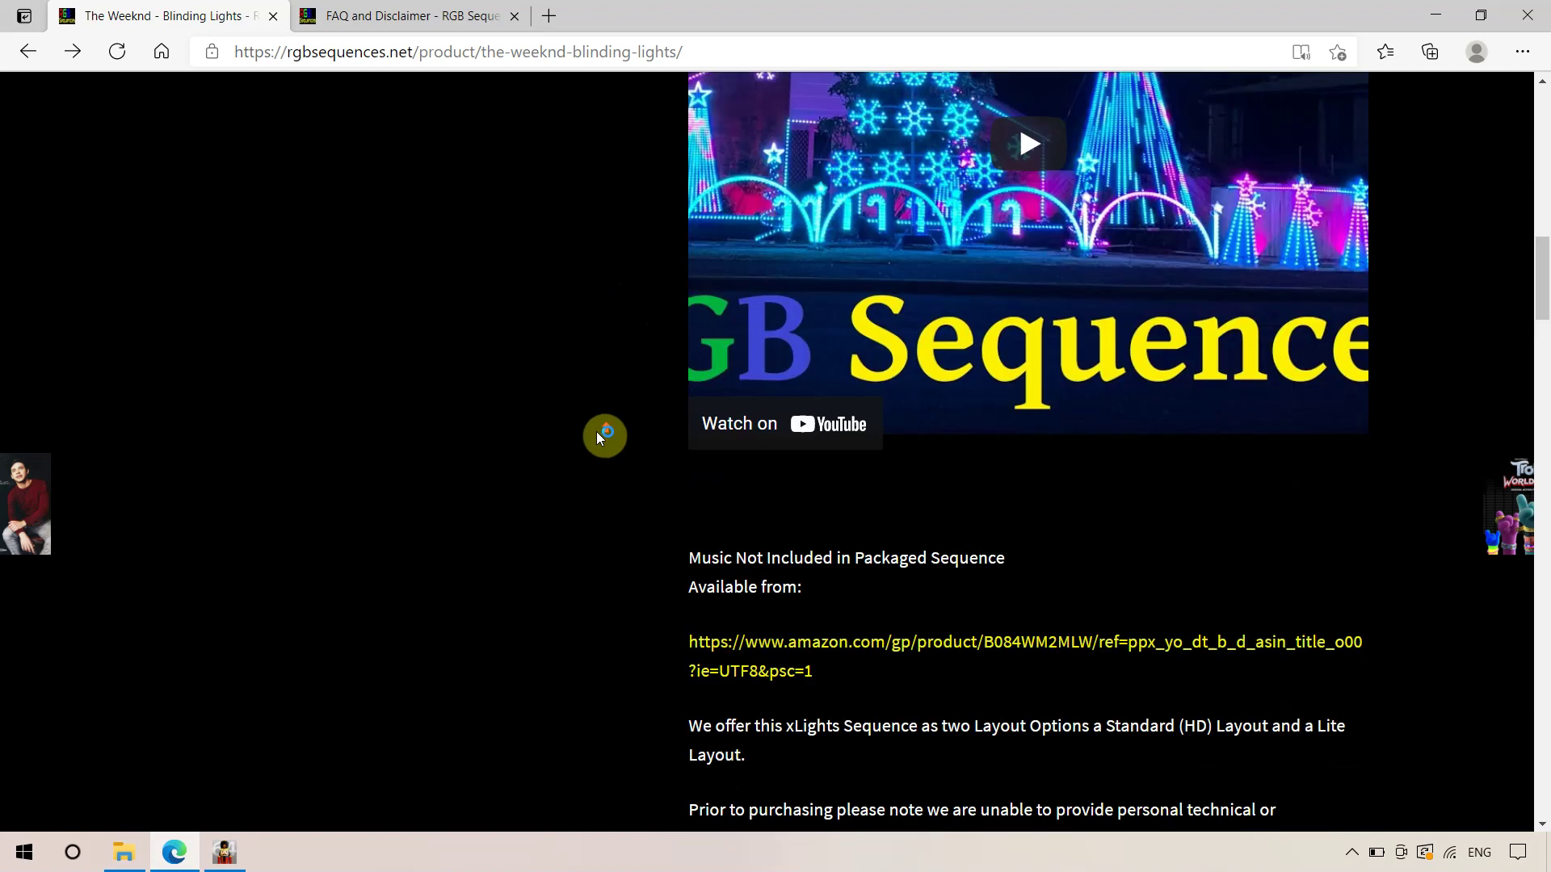
scroll(596, 431, up, 14)
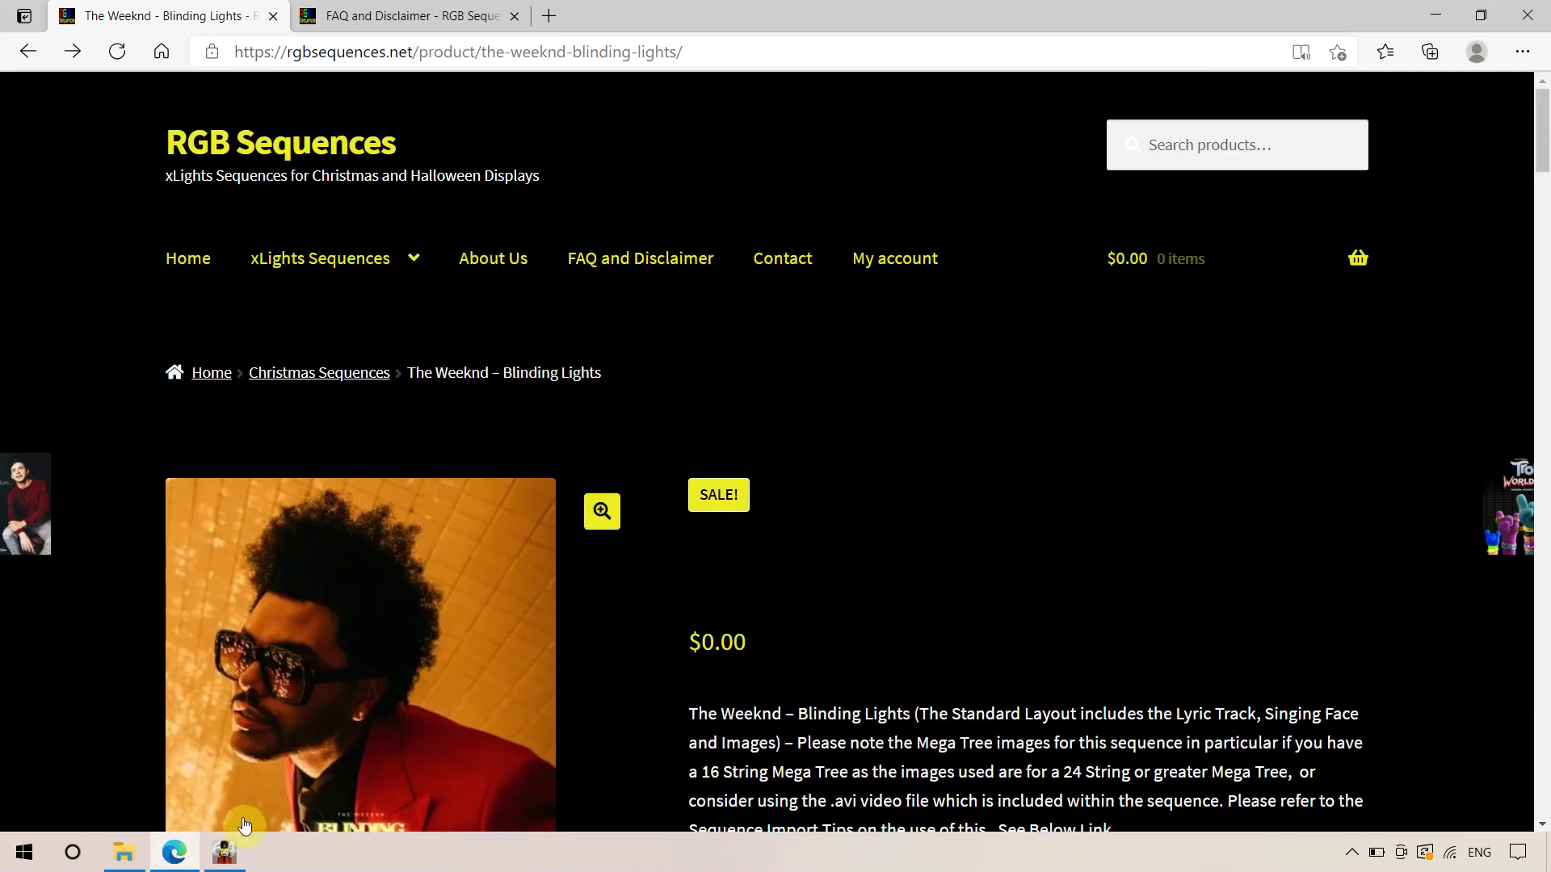
click(223, 852)
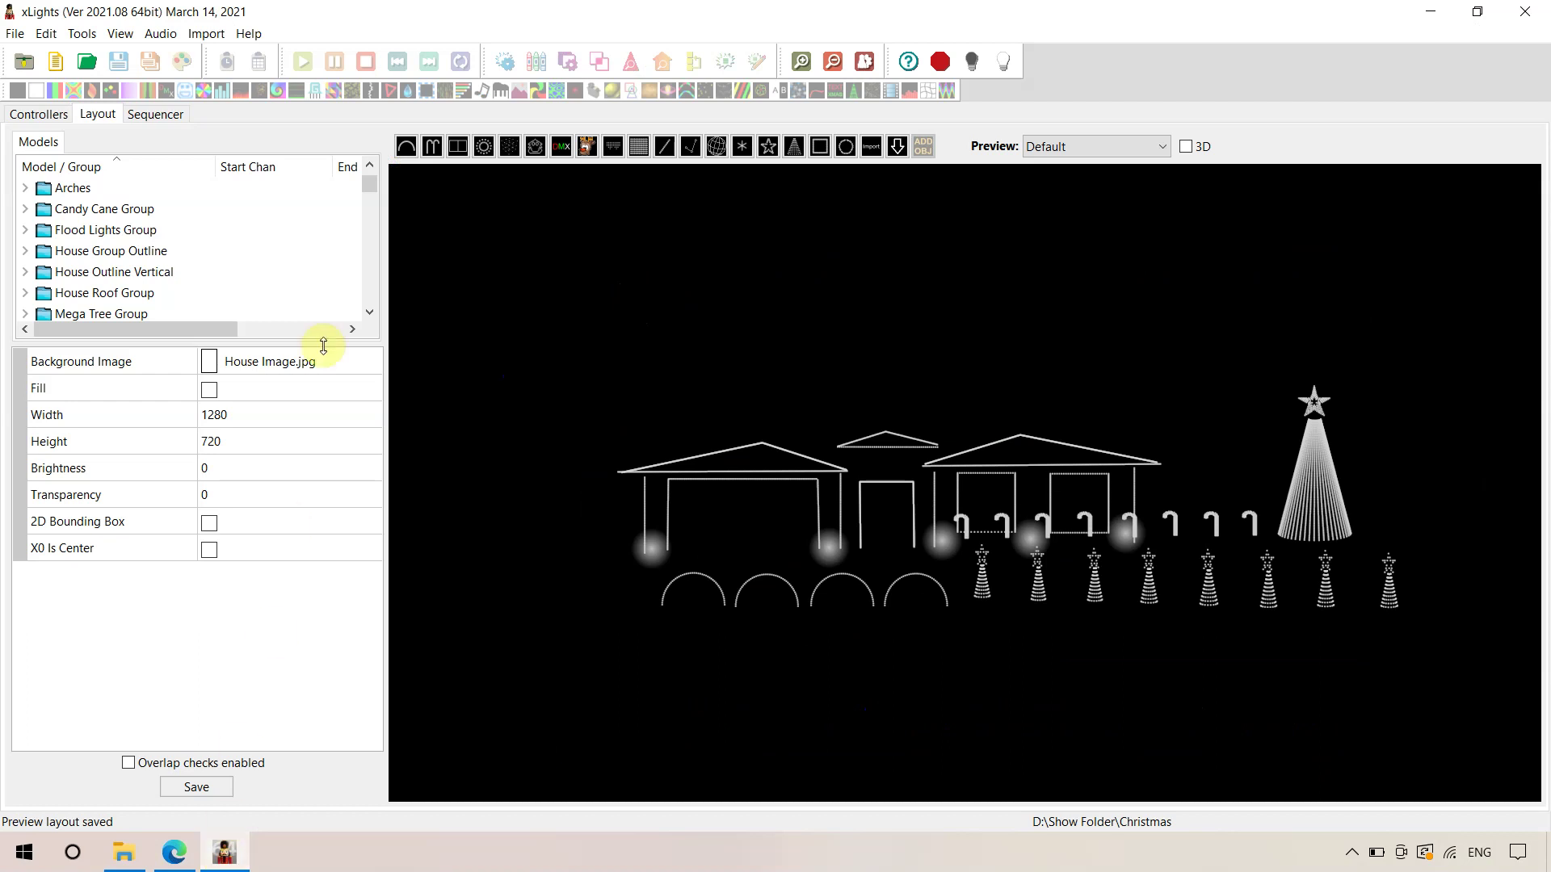
- Create a new 20fps (50ms) musical sequence using The Weeknd - Blinding Lights audio file from the Christmas show folder's Music folder
click(15, 33)
click(38, 60)
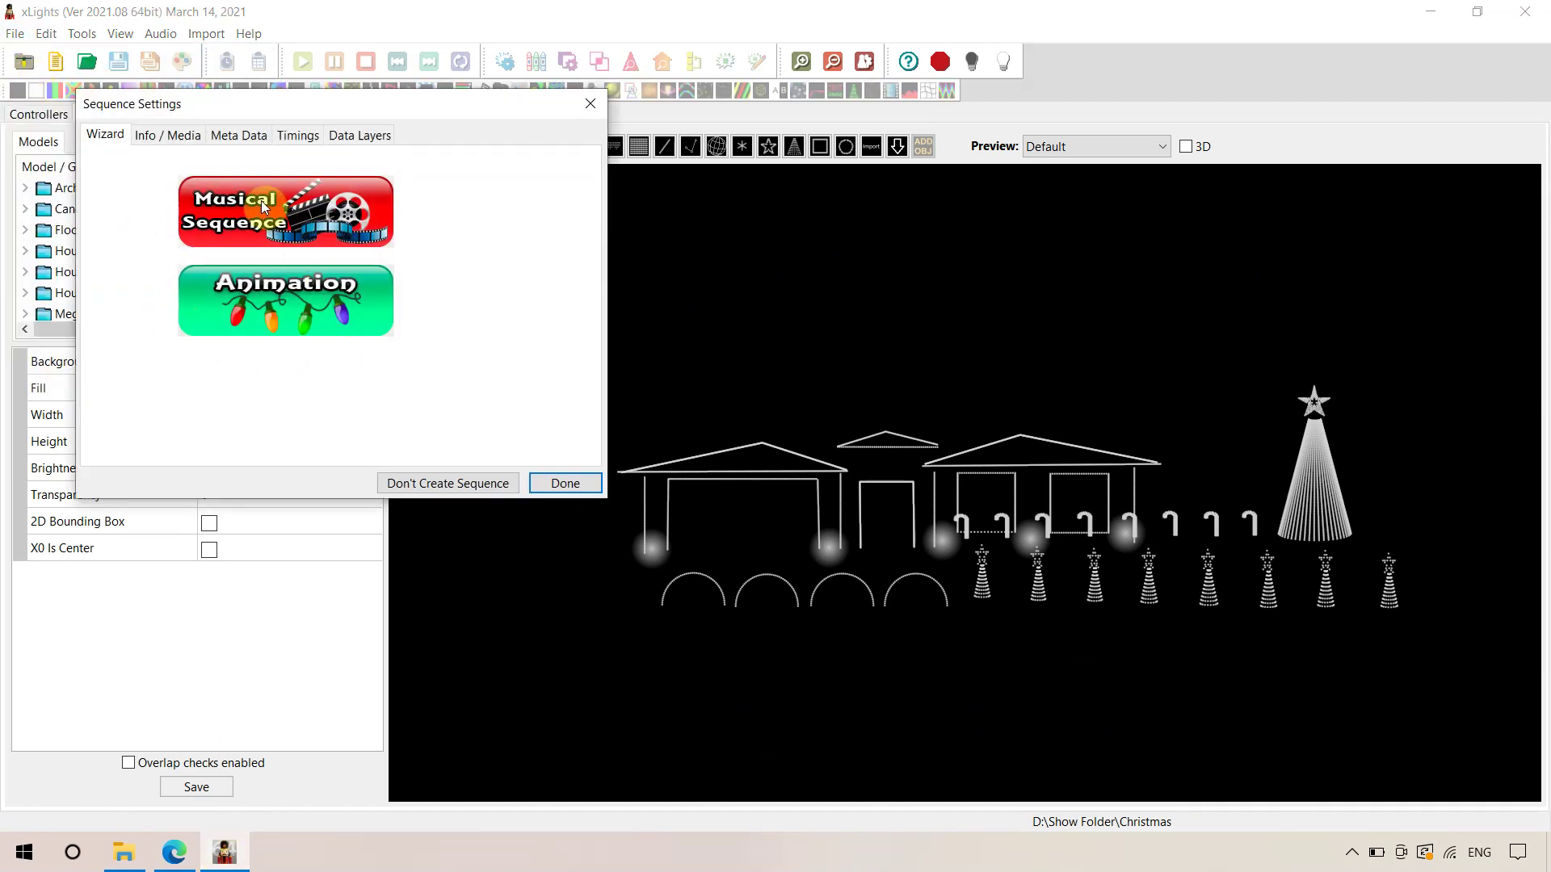
click(260, 200)
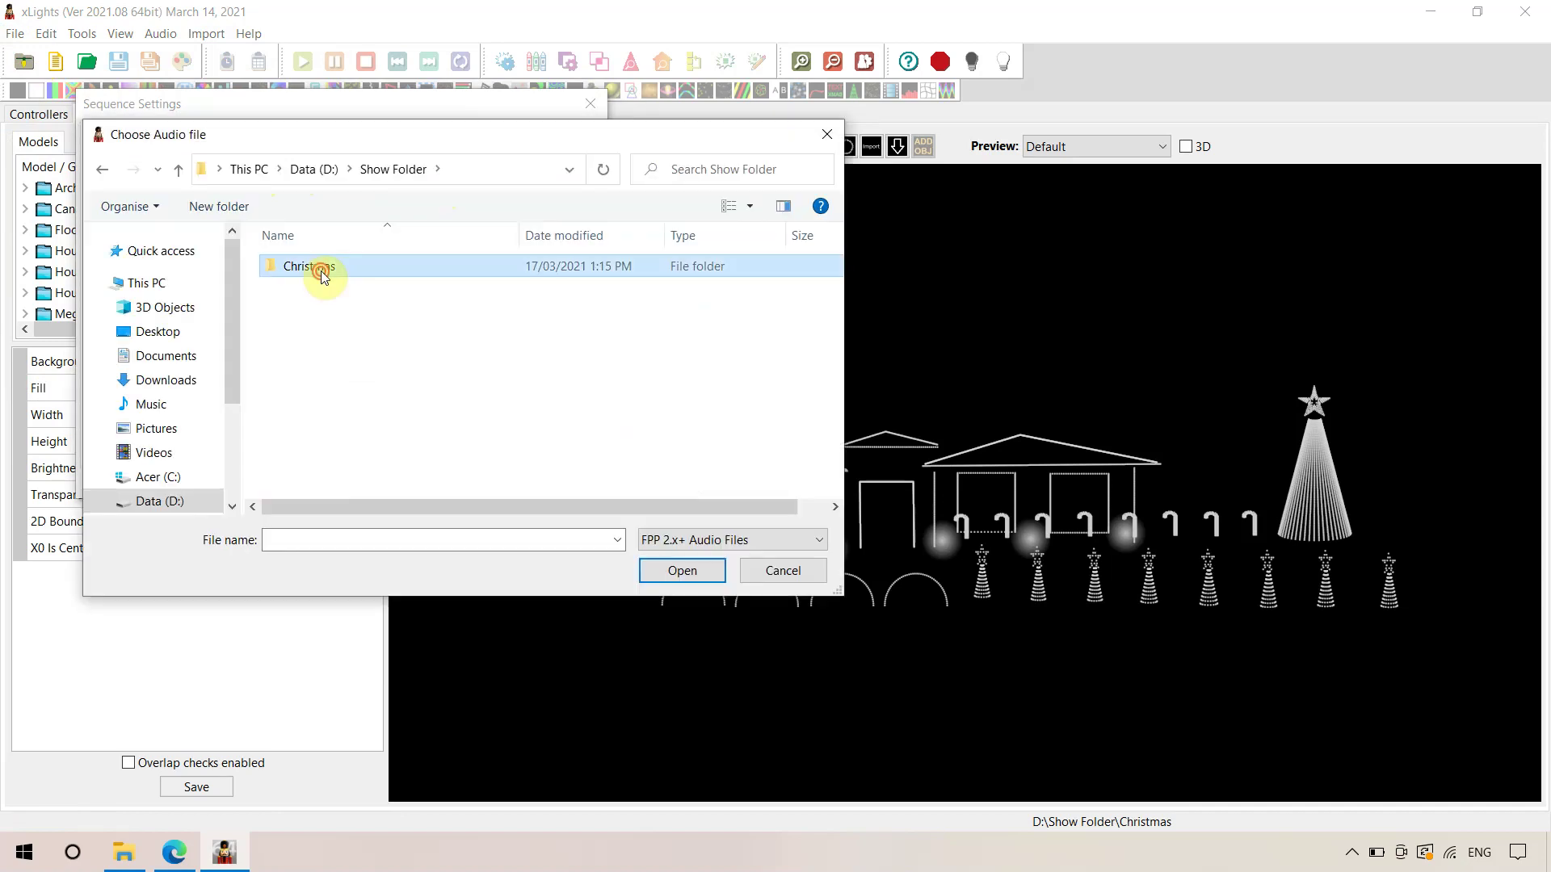
double_click(302, 289)
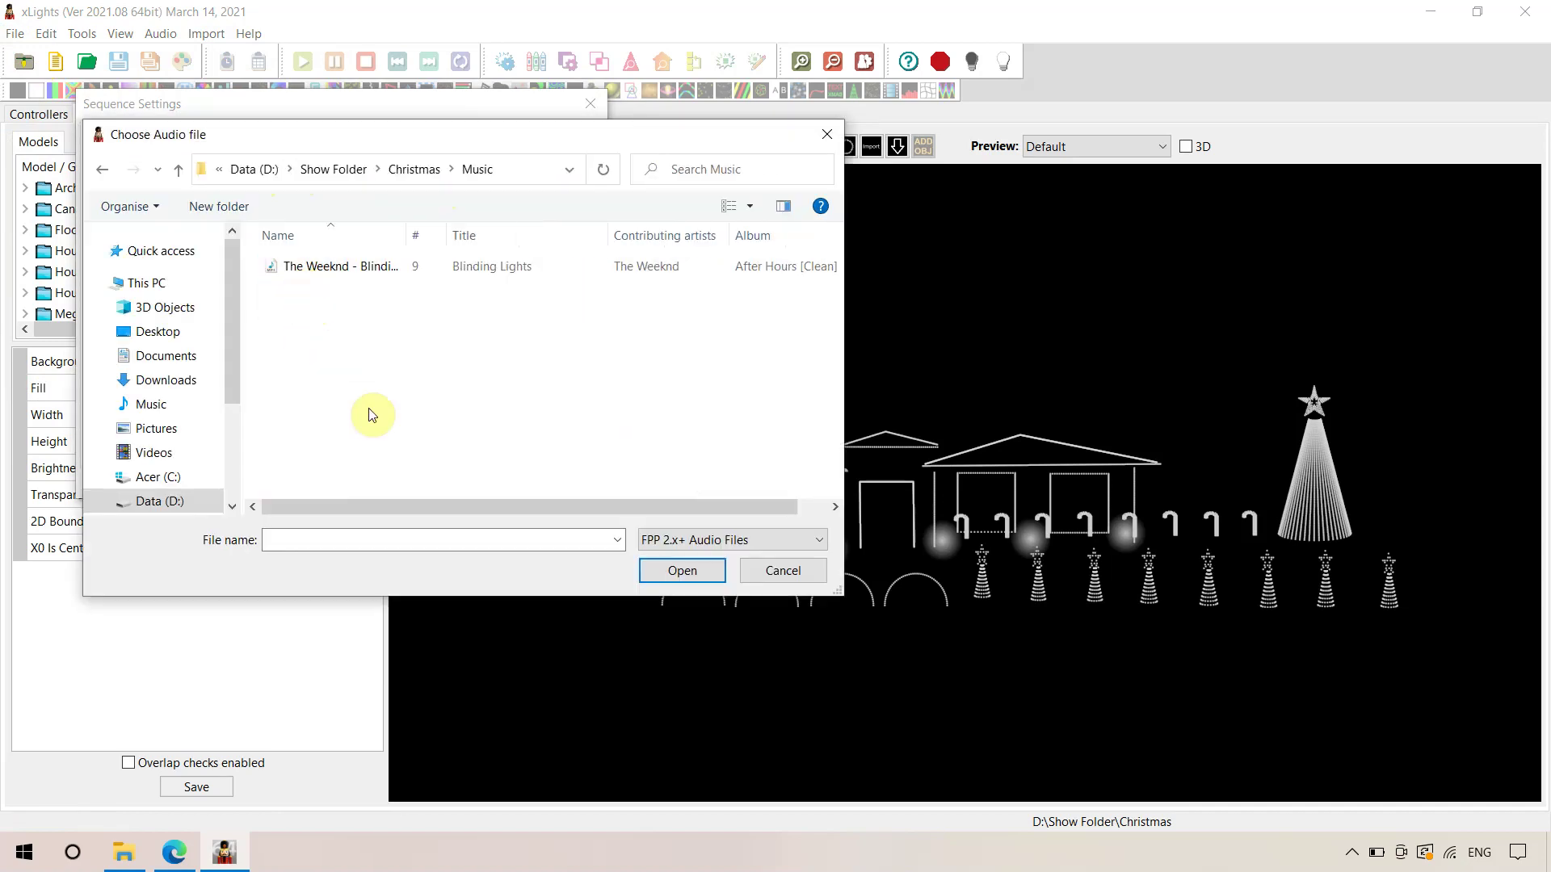
double_click(322, 267)
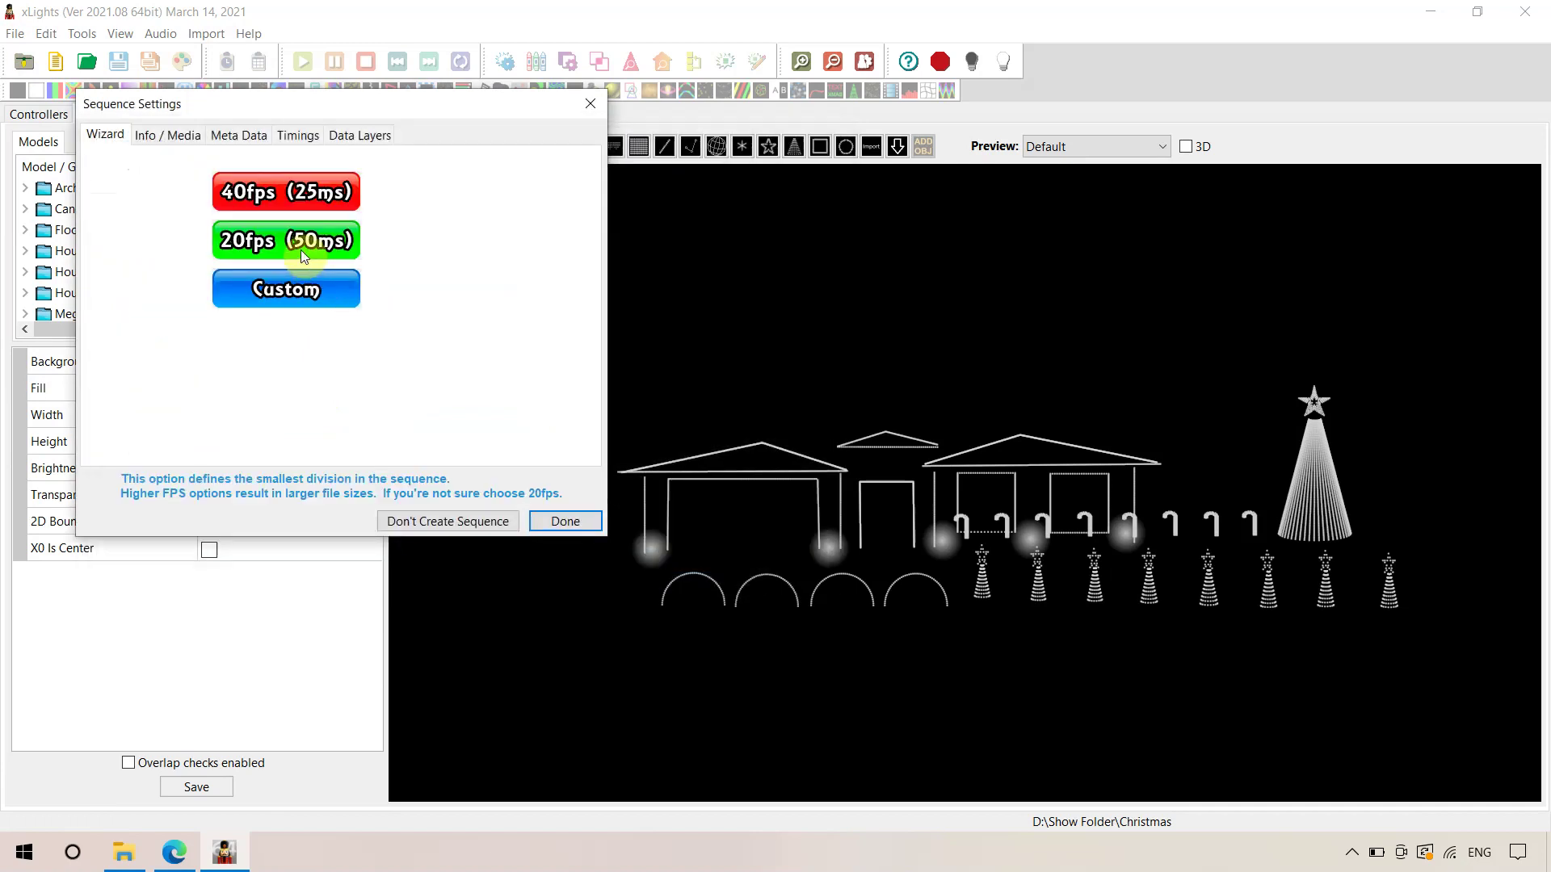
click(300, 249)
click(312, 291)
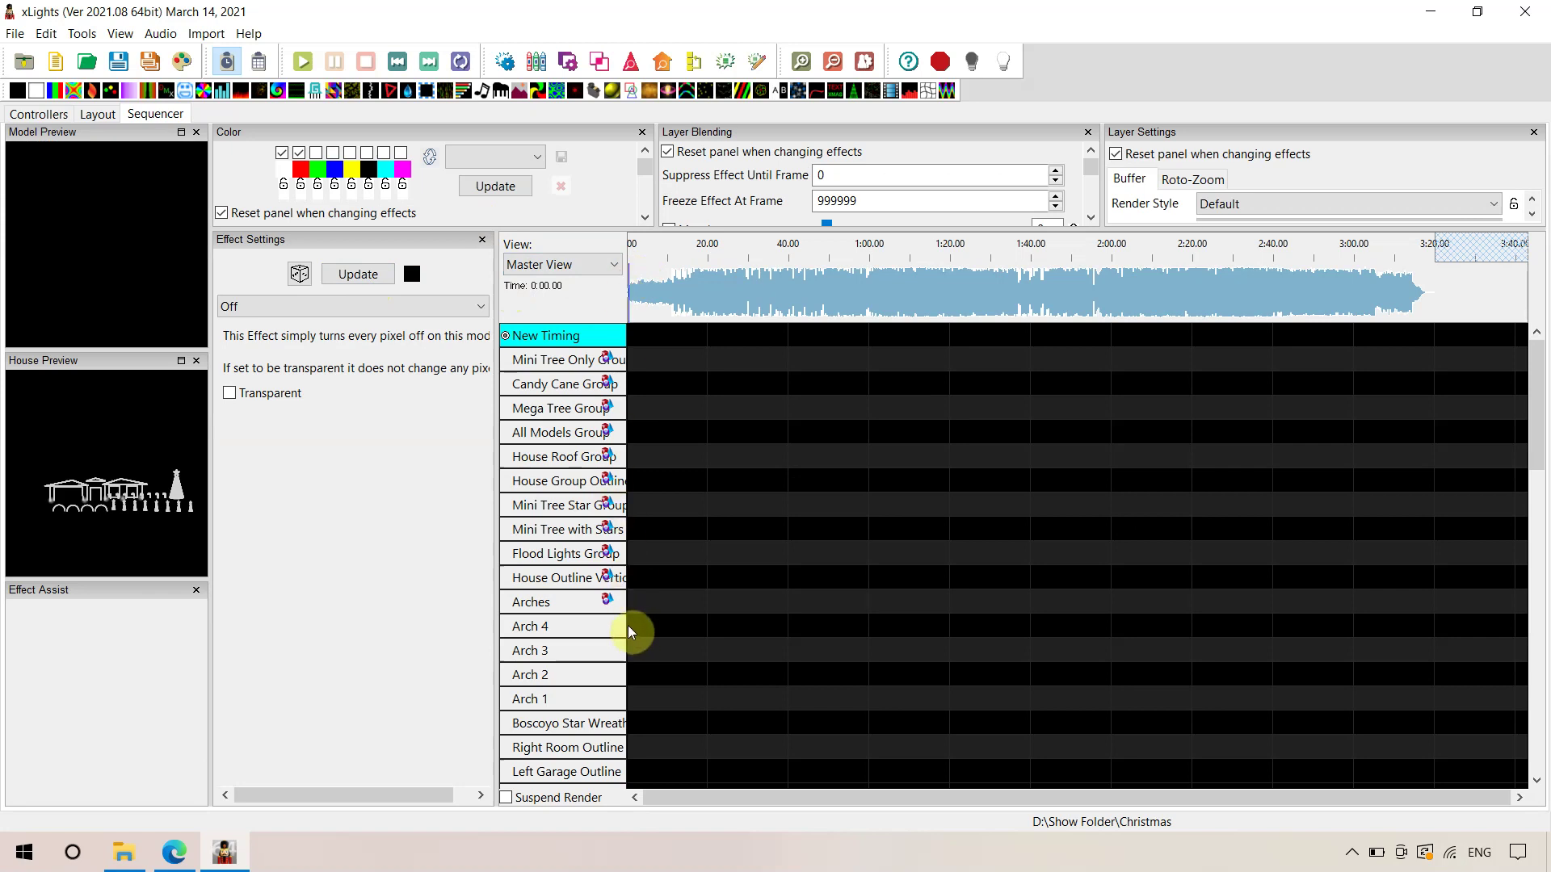
- Widen the sequencer's model name column so full names fit, and close the Effect Settings pane
drag(628, 629, 711, 627)
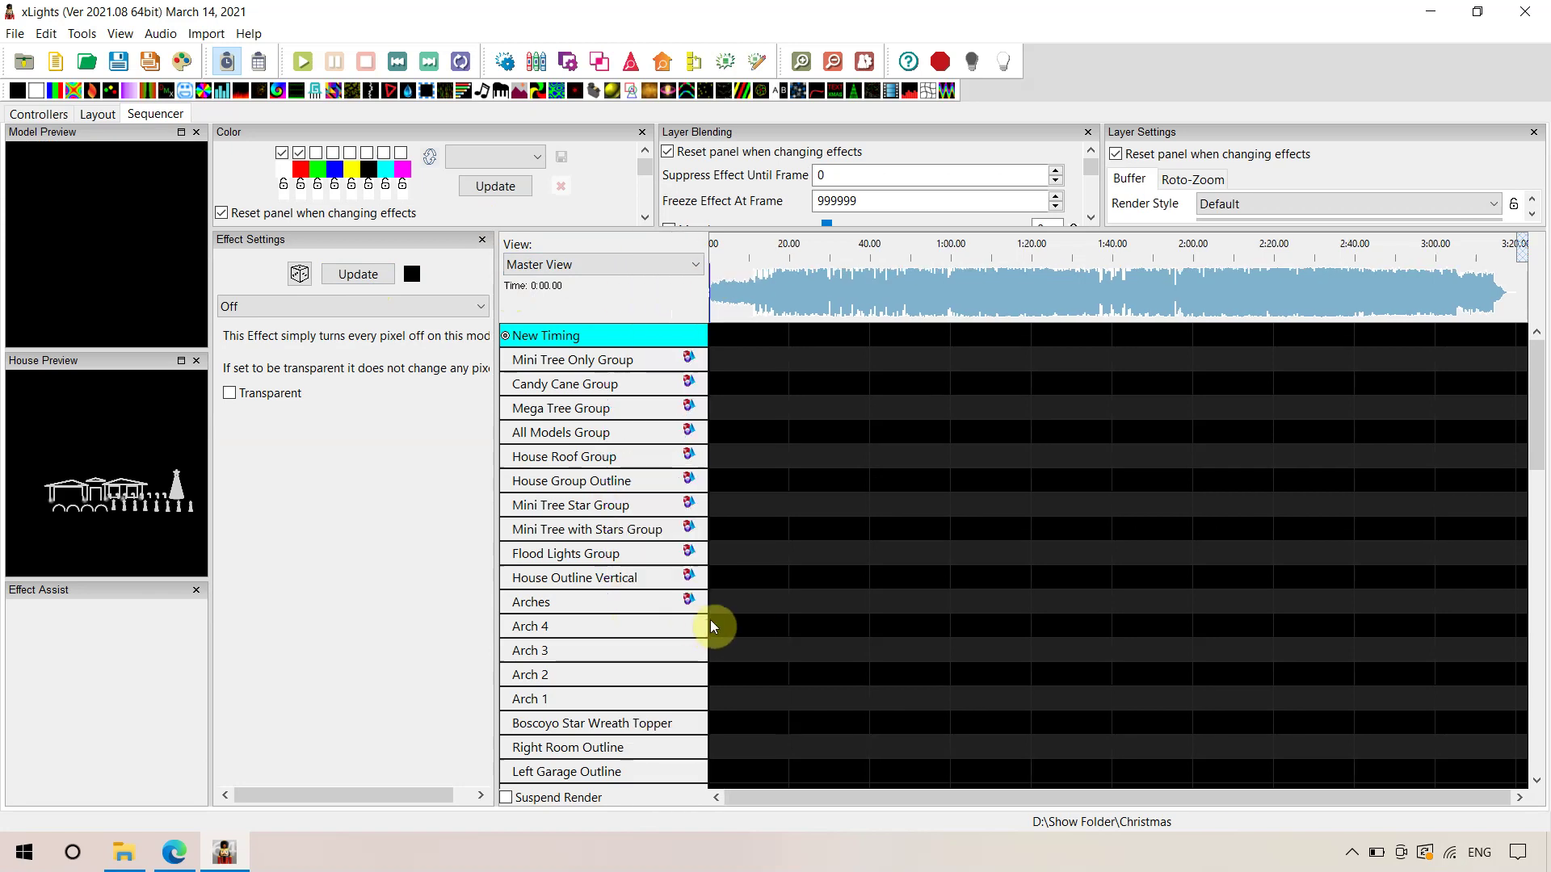
click(482, 241)
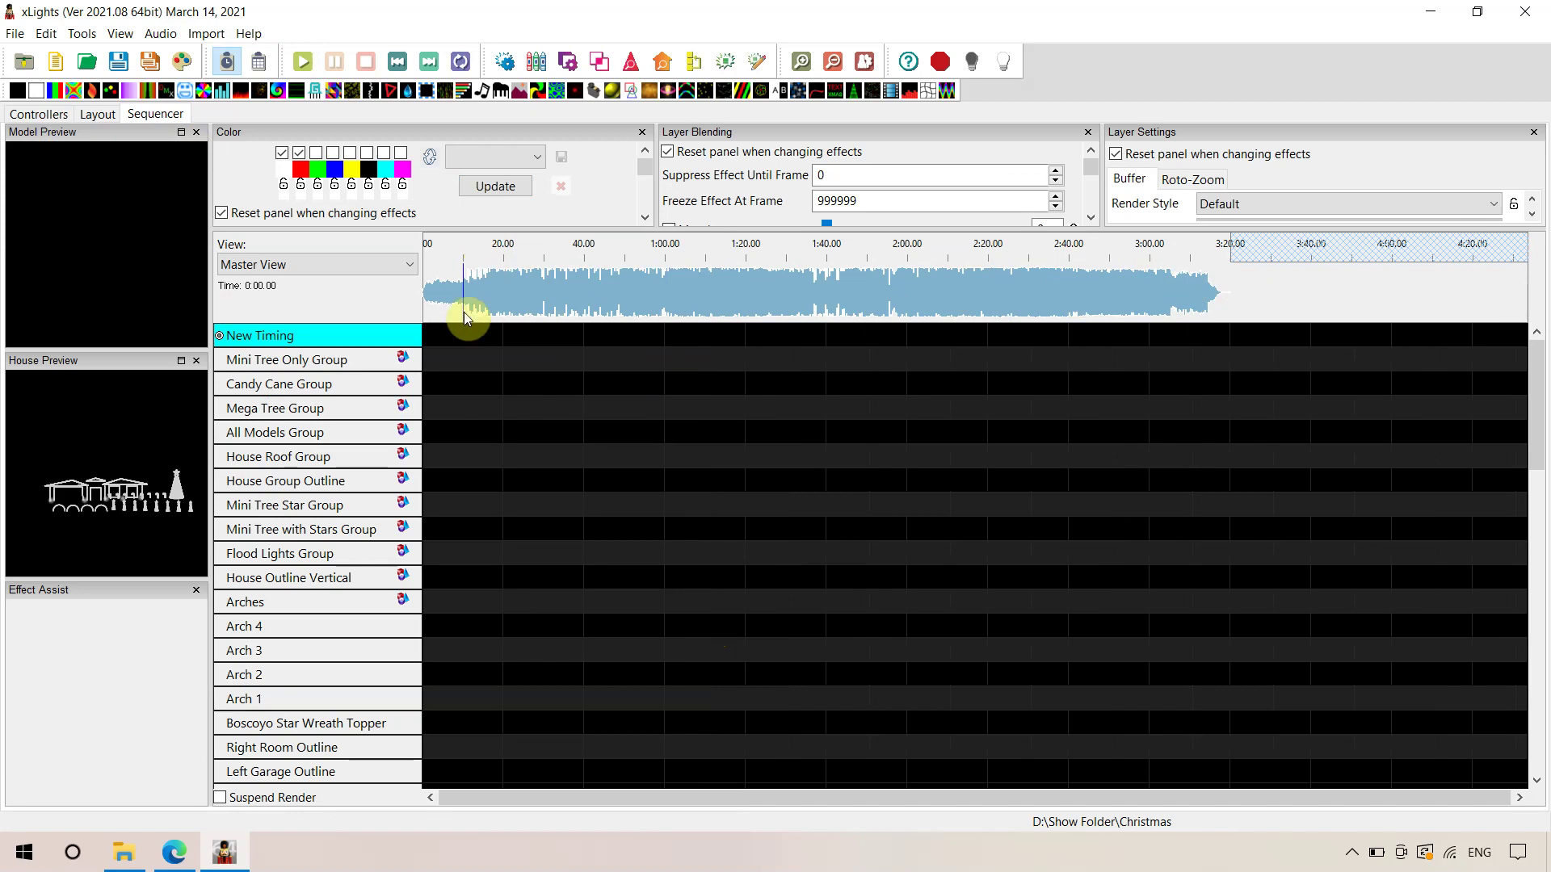
- Start an effects import from The Weeknd - Blinding Lights HD ZIP file in the Christmas show folder's Imported folder
click(206, 33)
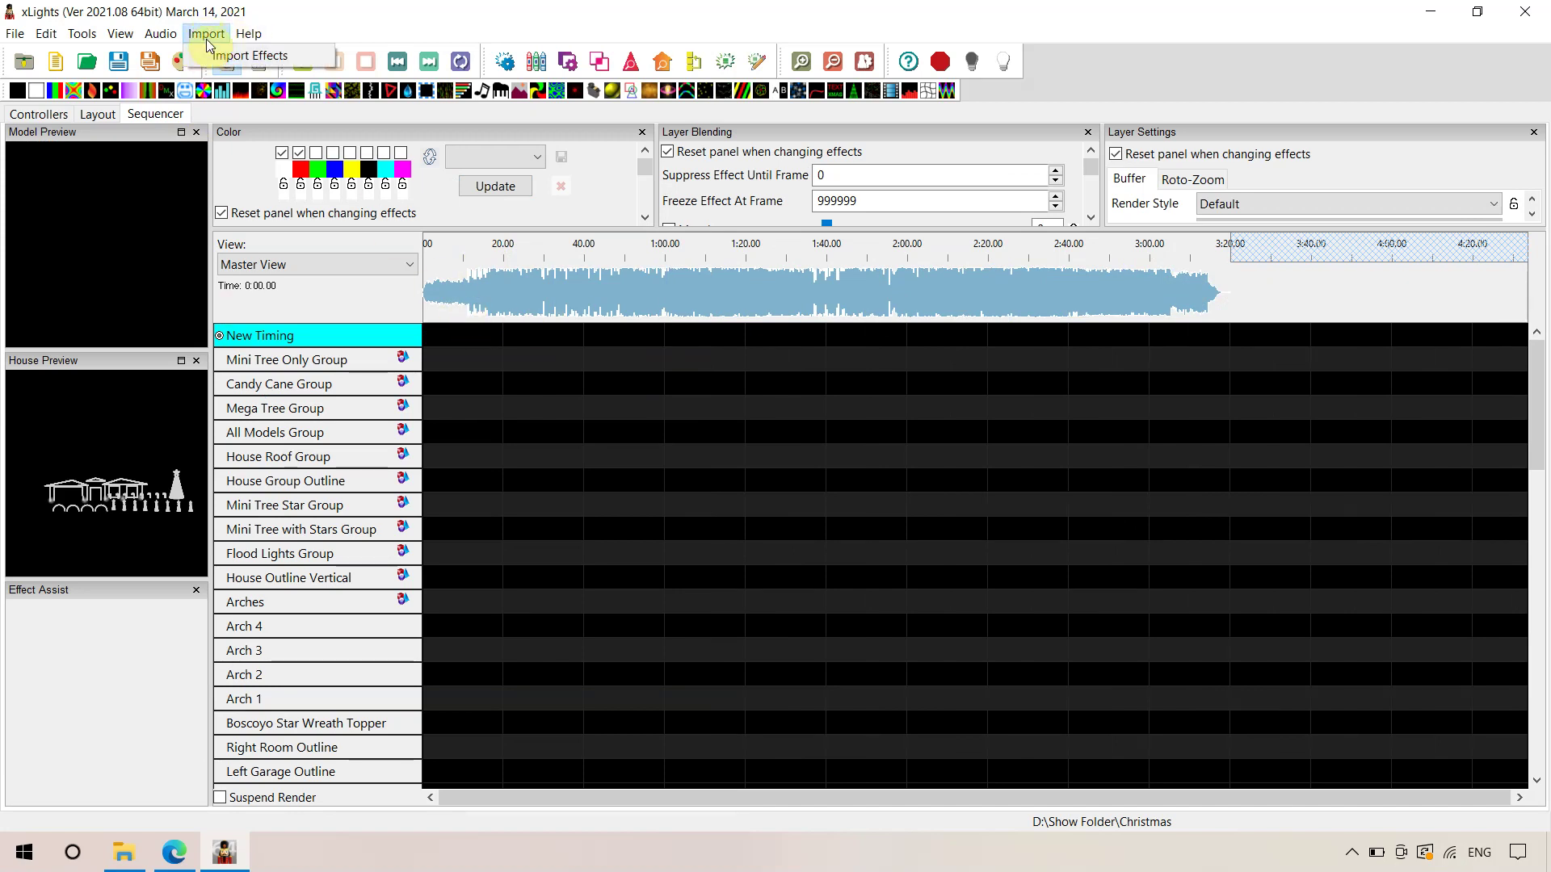
click(242, 55)
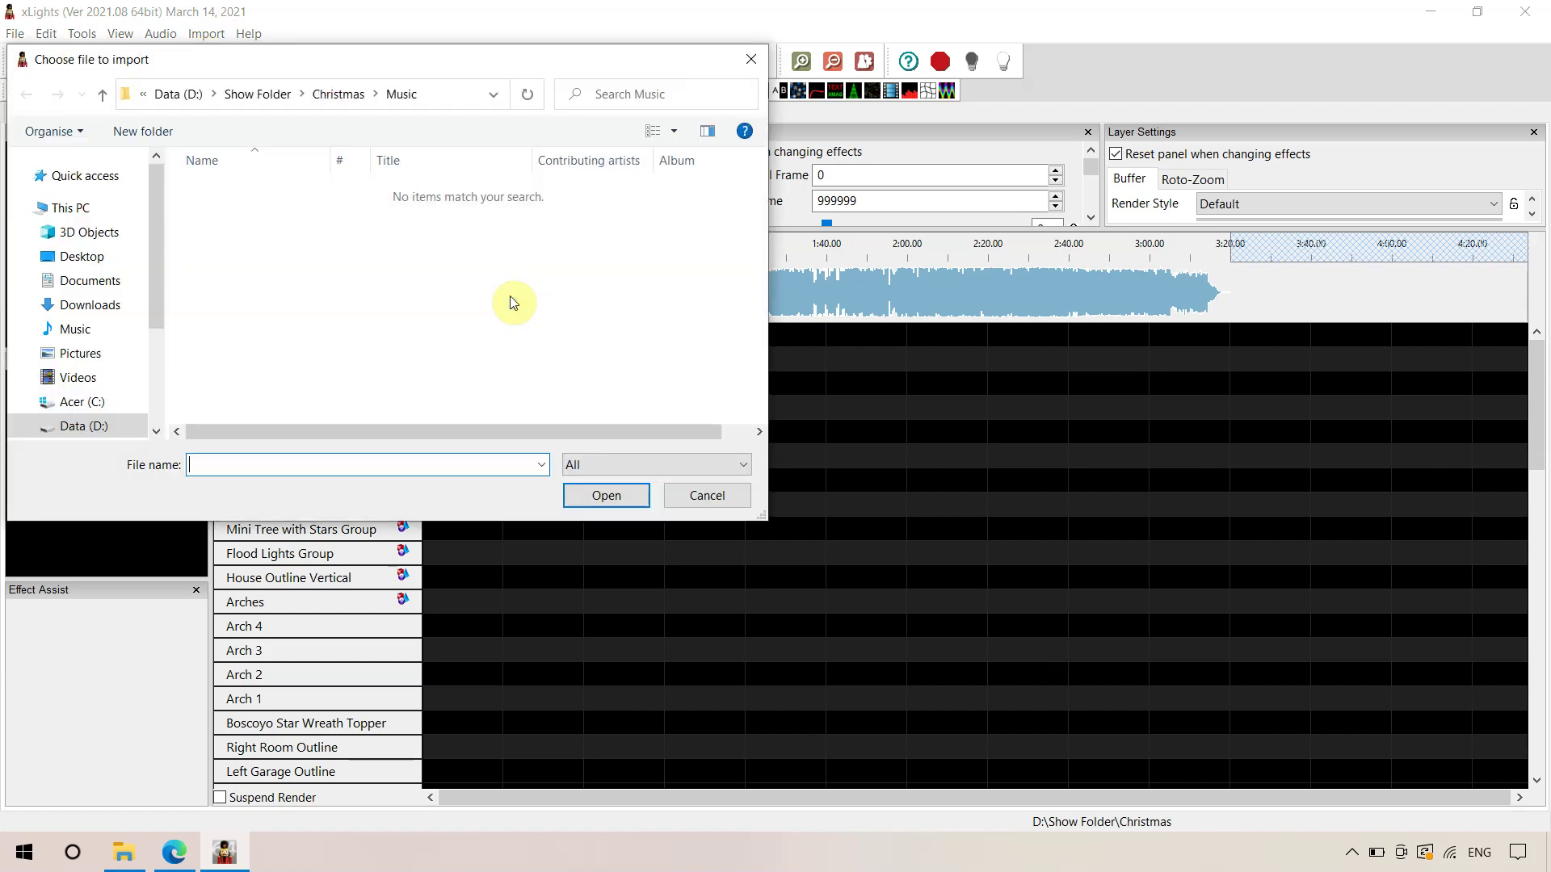
click(344, 96)
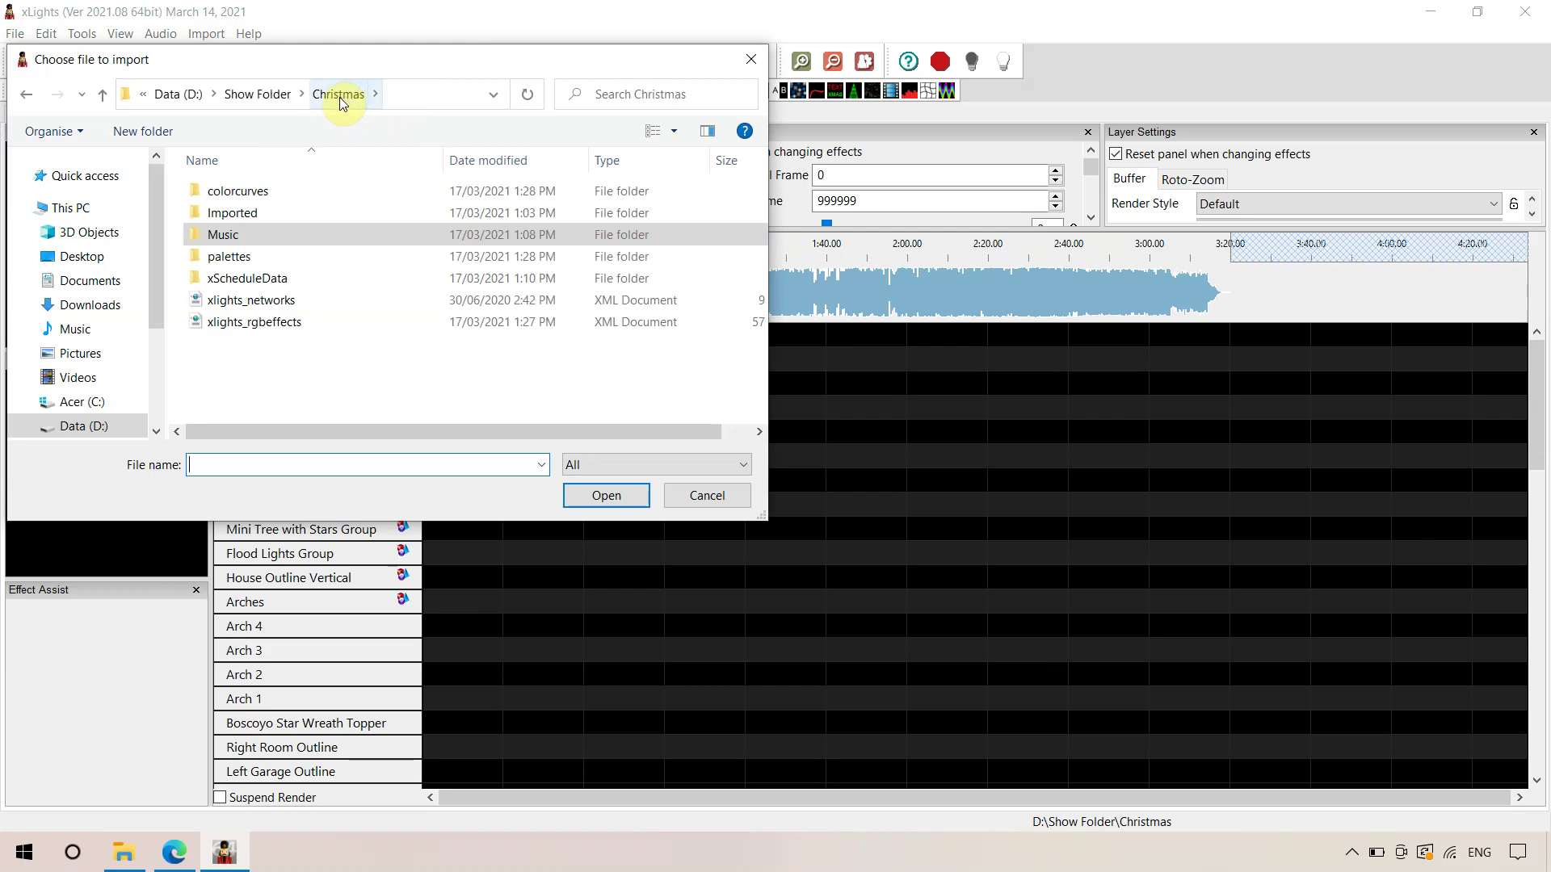
double_click(230, 213)
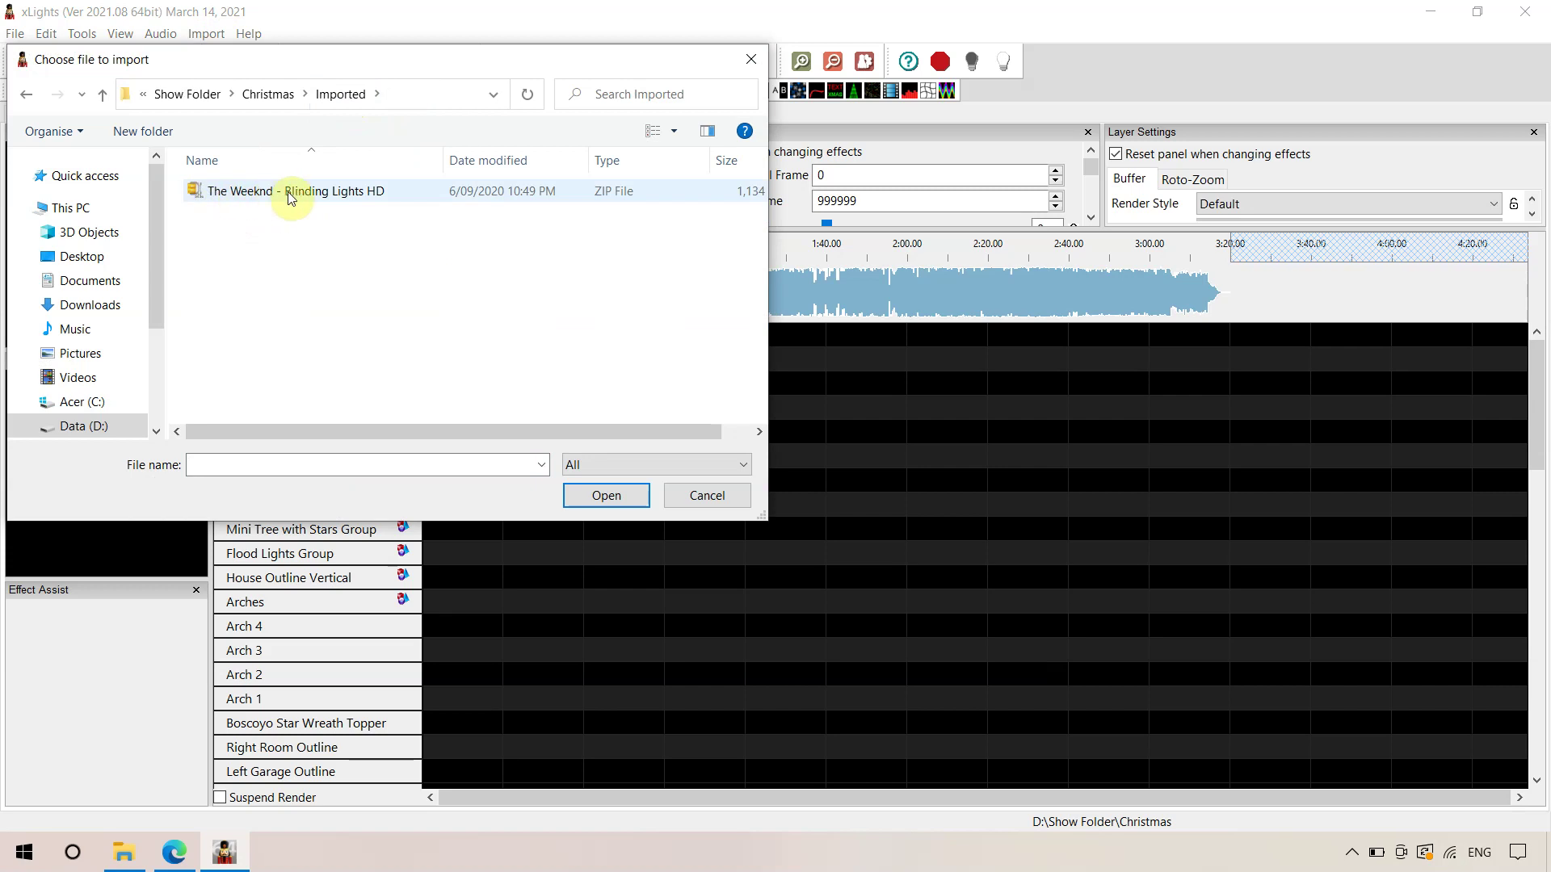
mouse_move(299, 192)
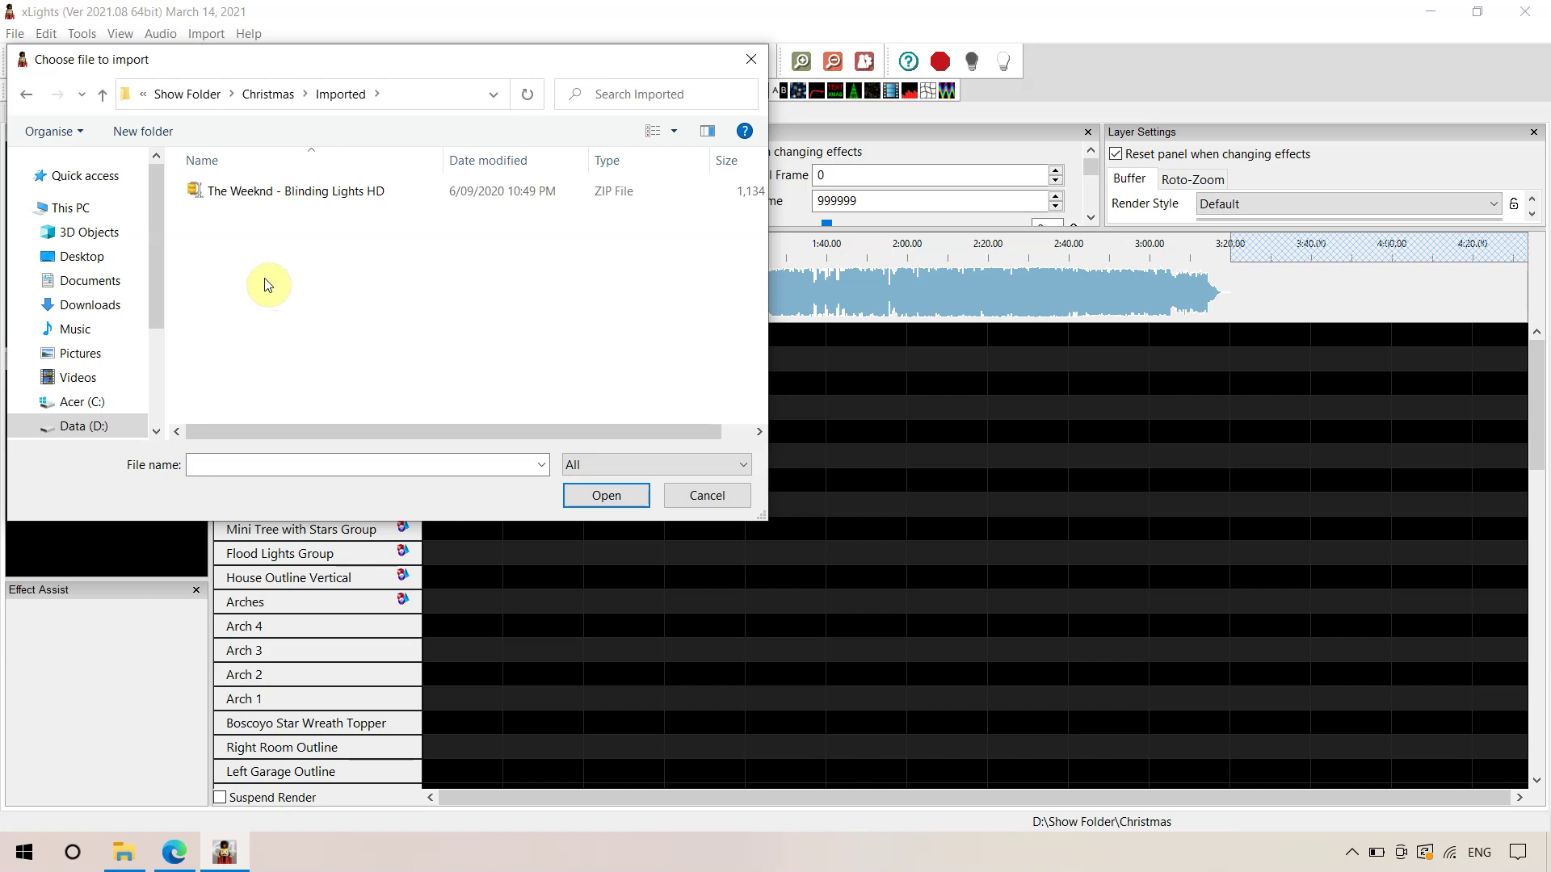
click(273, 200)
double_click(271, 201)
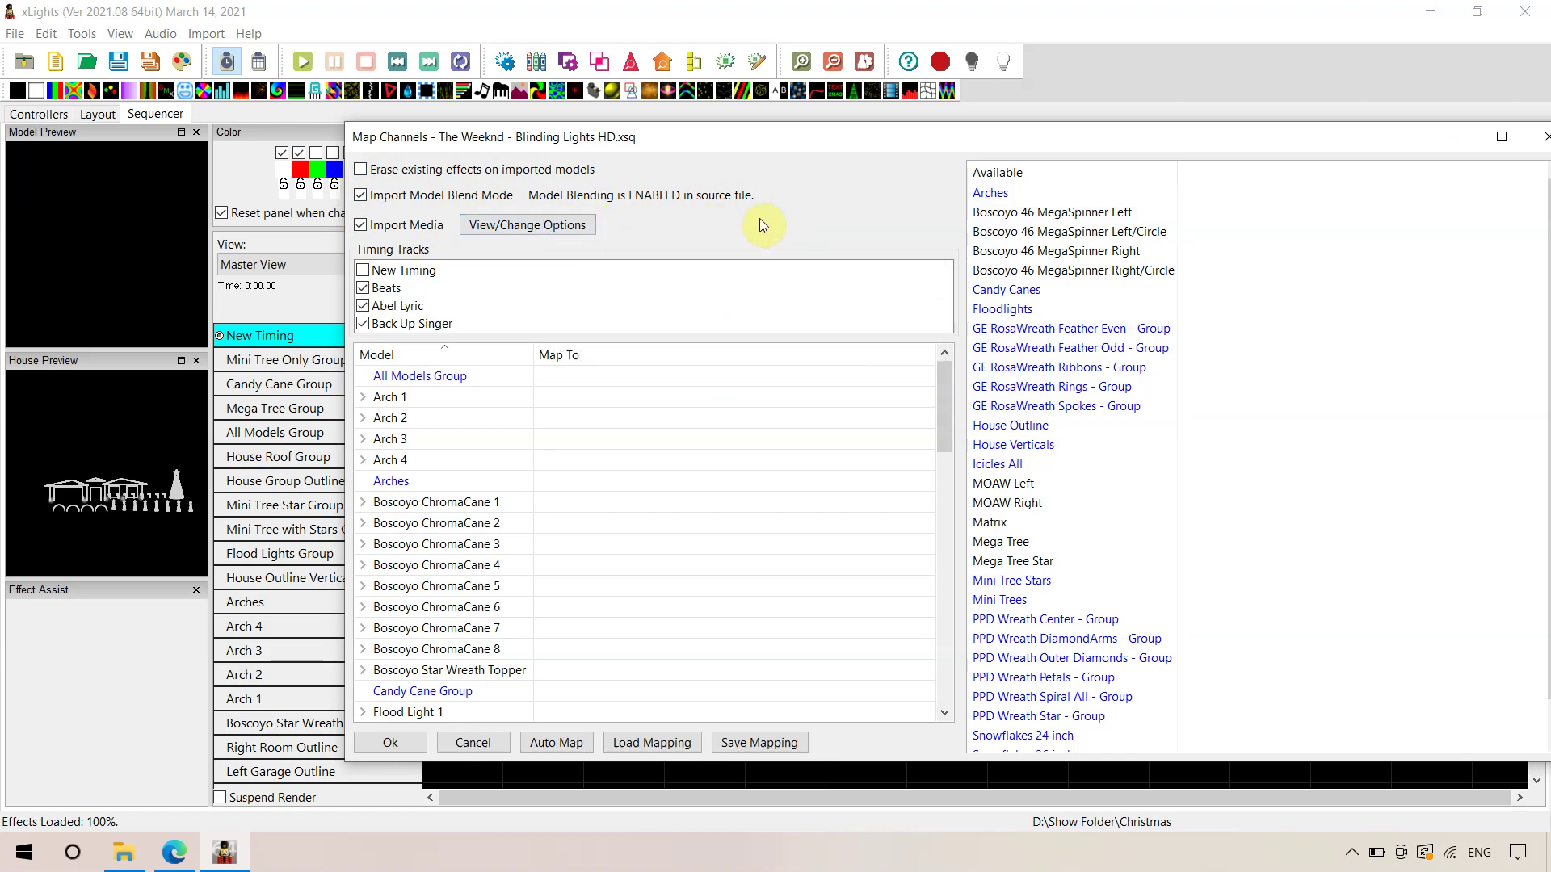
- Include the New Timing track in the import and map the available Arches group to the layout's Arches group
click(363, 271)
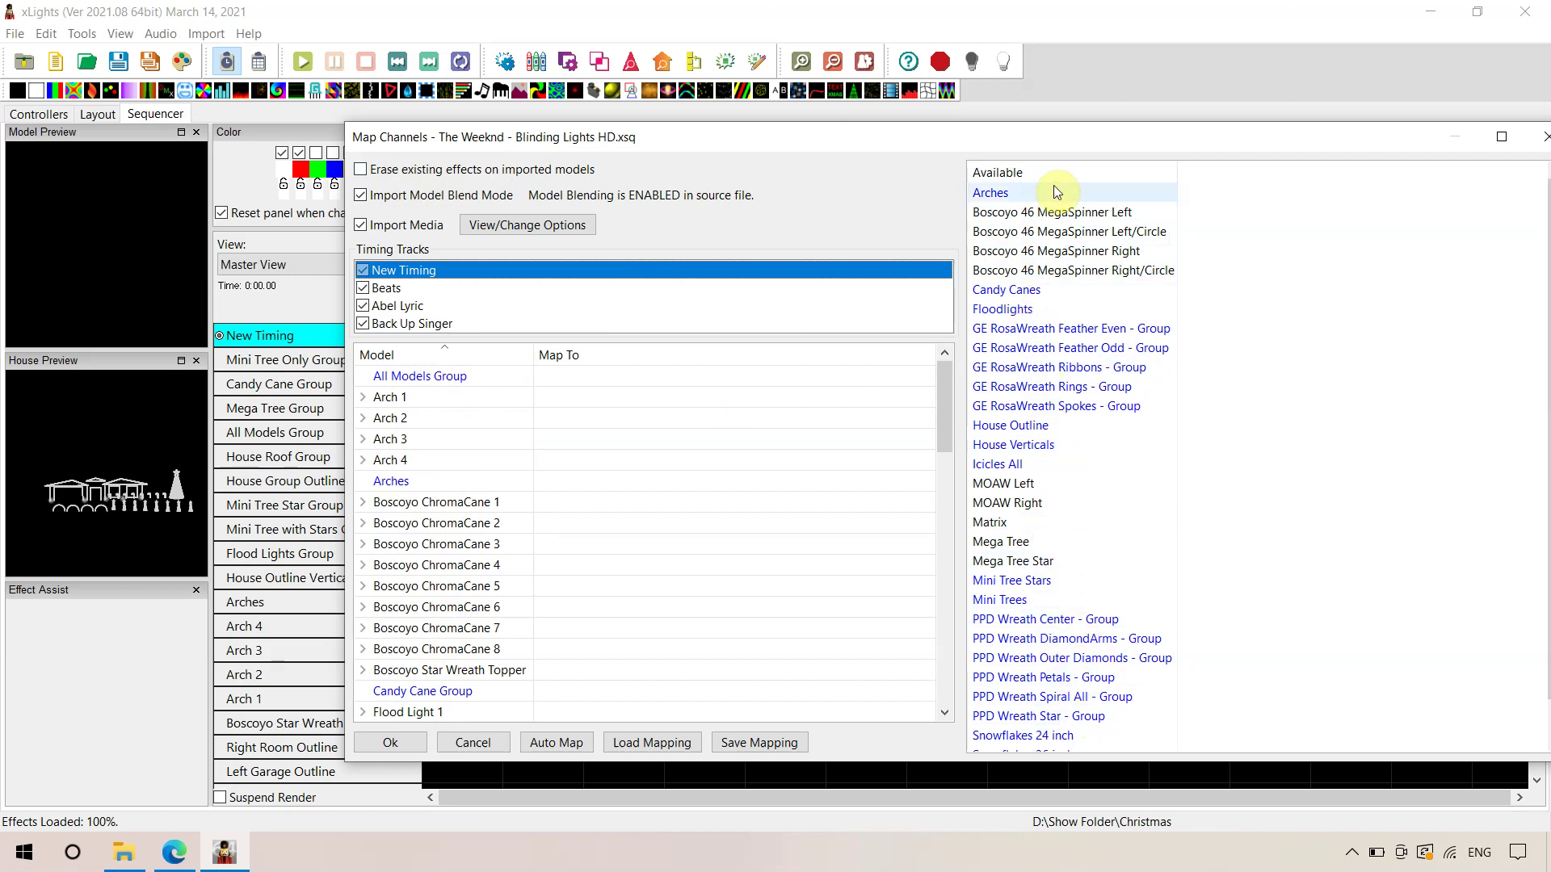
click(1012, 194)
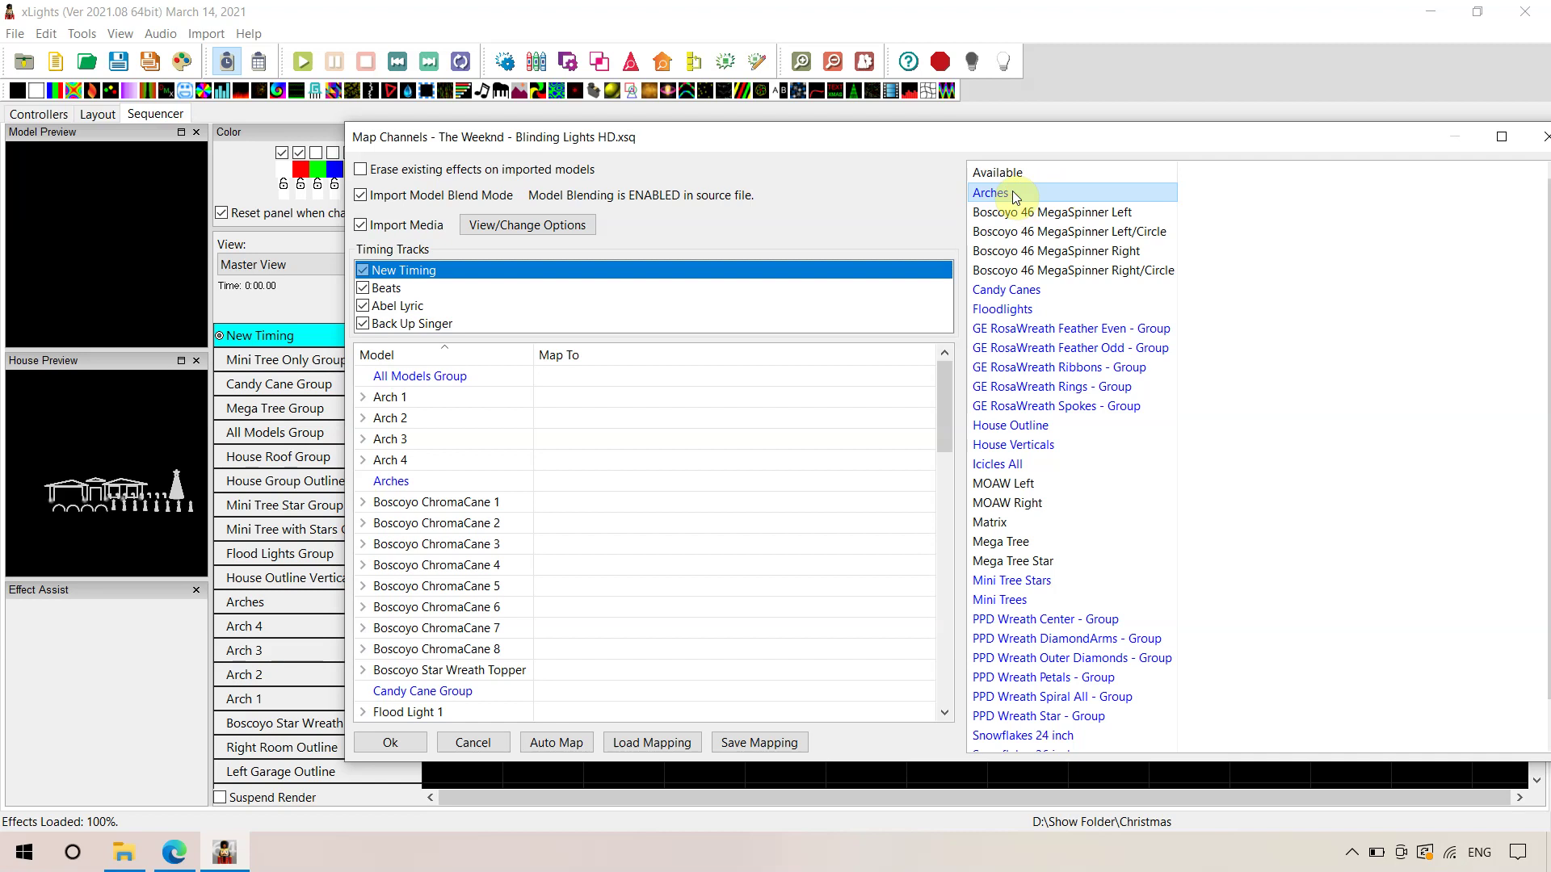
drag(1010, 191, 612, 488)
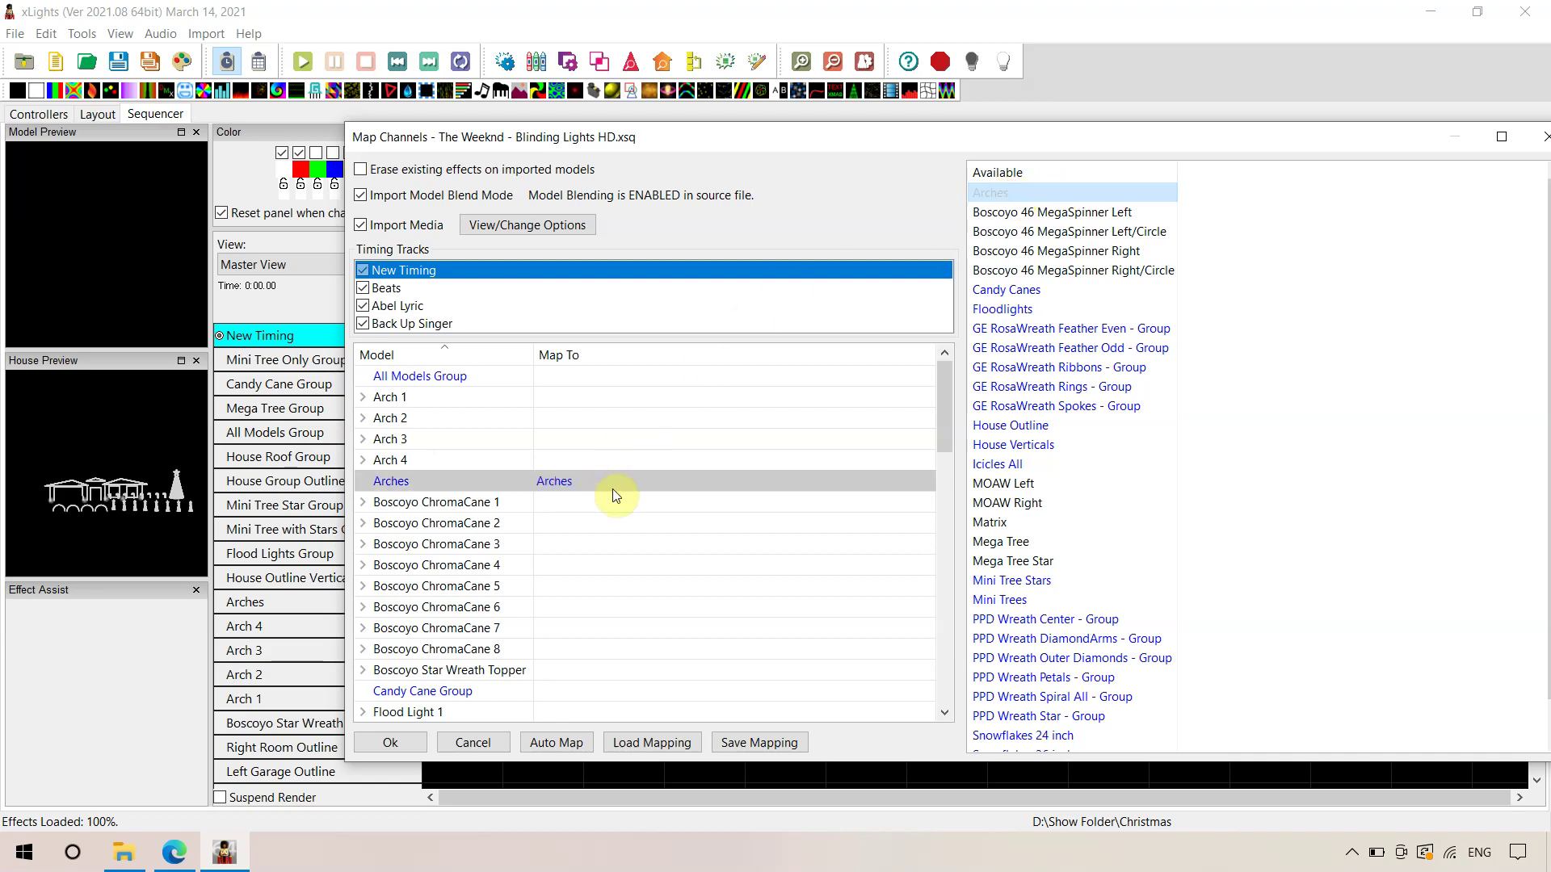
- Map Candy Canes to the Candy Cane Group and Floodlights to the Flood Lights Group
click(1006, 289)
drag(1005, 290, 652, 691)
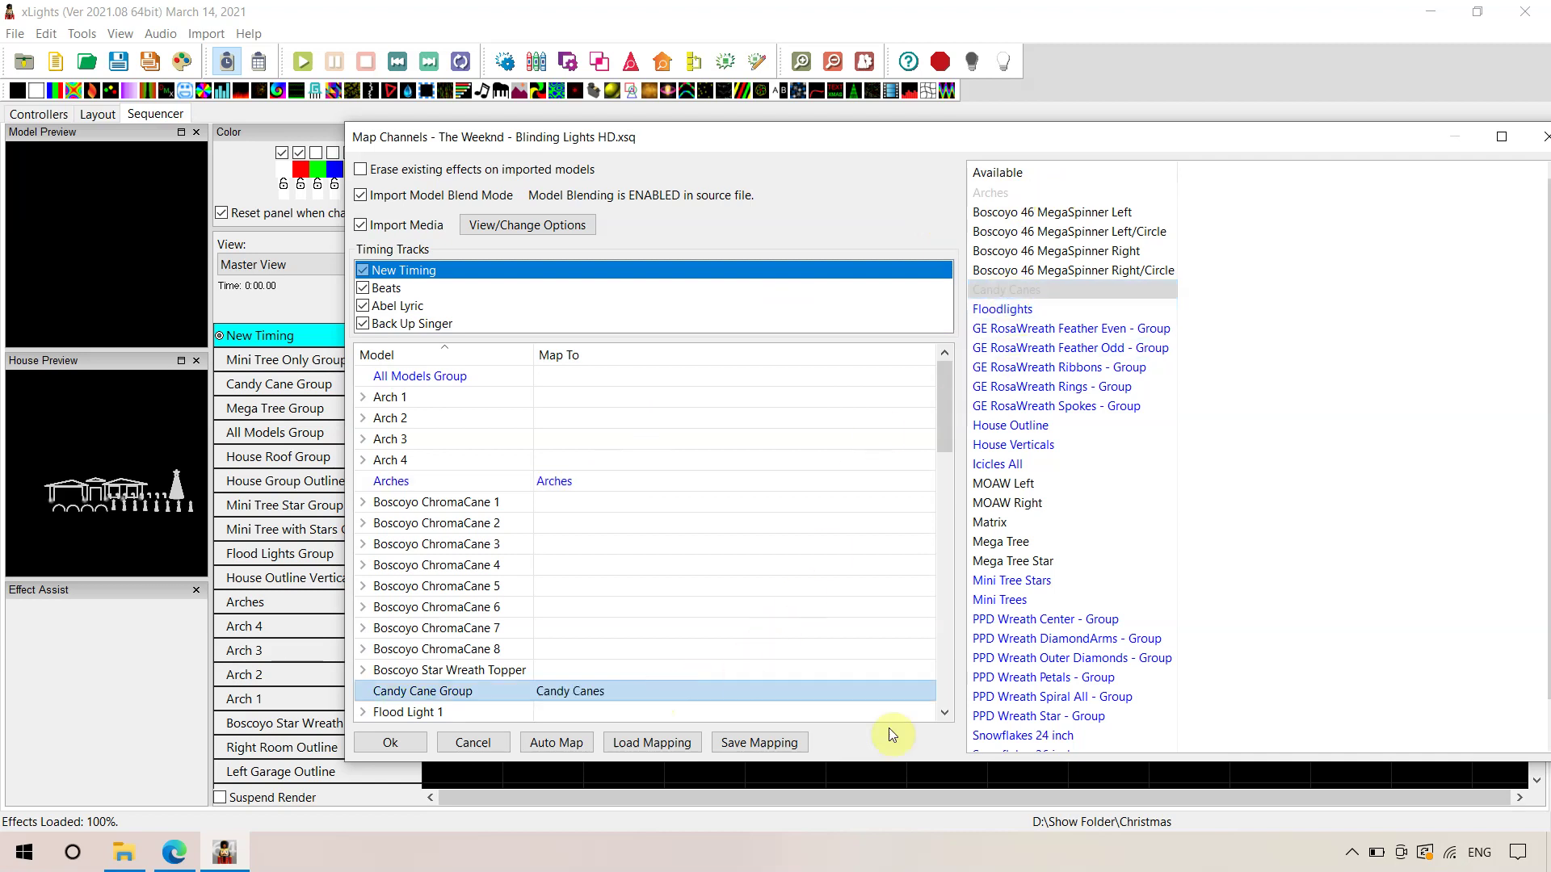
click(946, 714)
click(946, 714)
click(946, 714)
drag(946, 714, 946, 714)
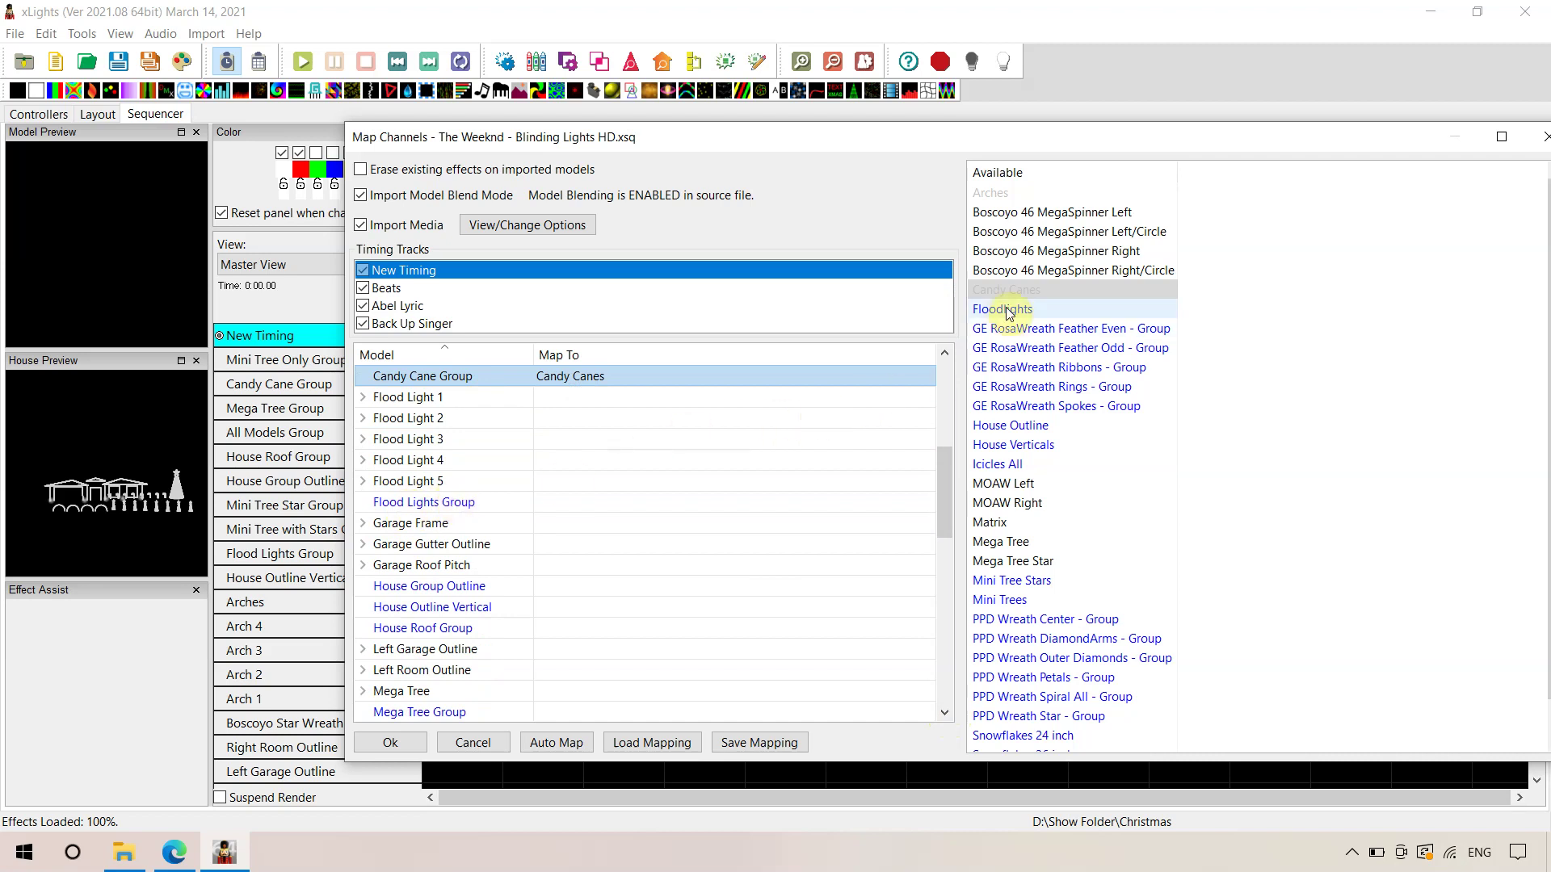
drag(1006, 311, 625, 498)
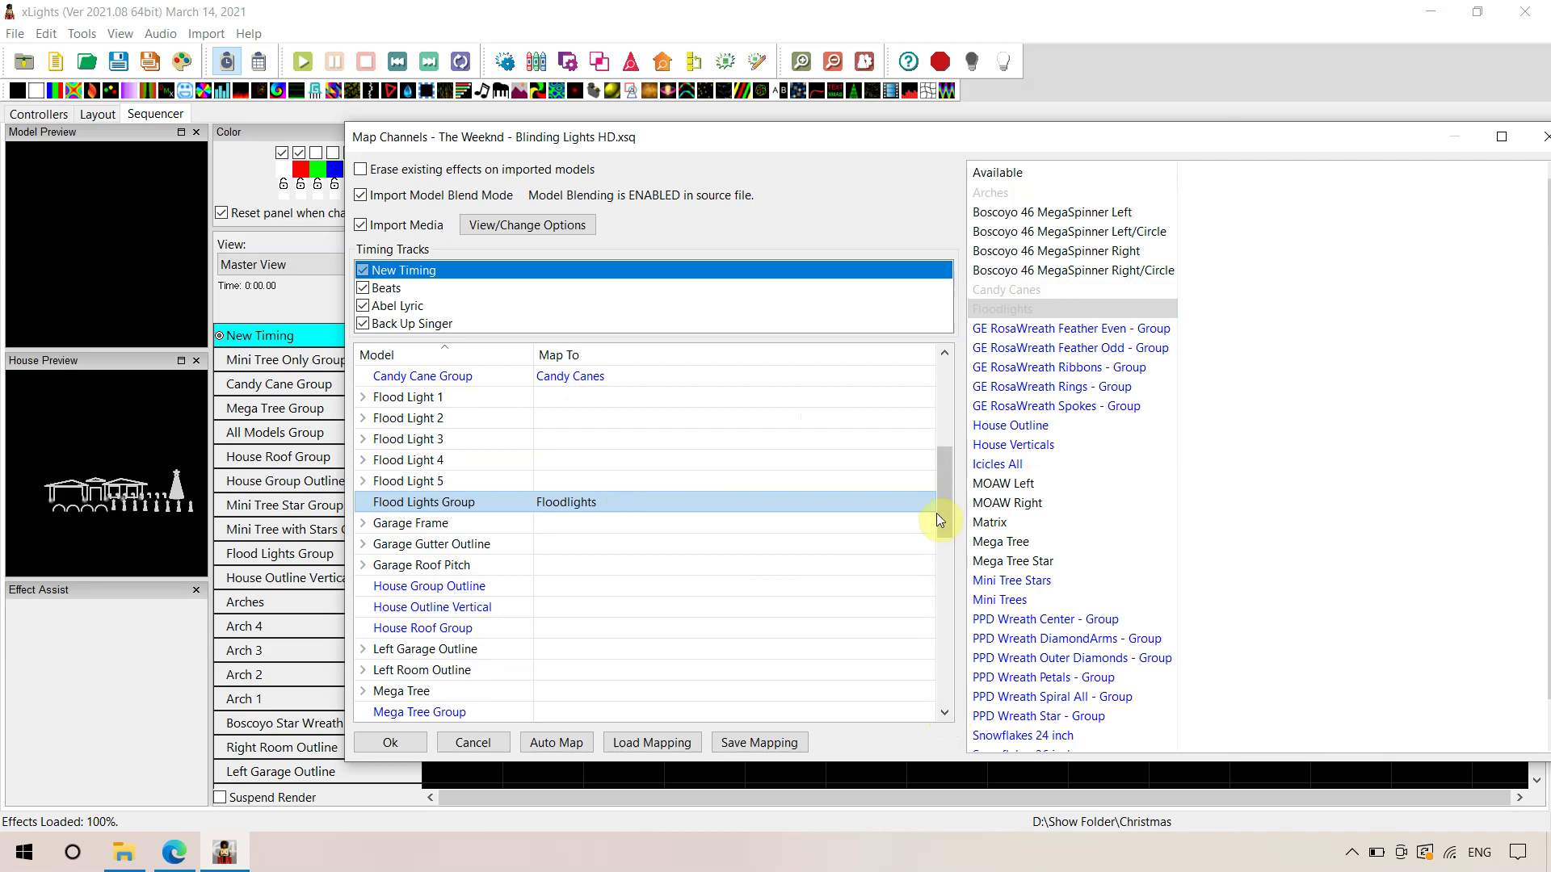
- Map House Outline to House Group Outline and House Verticals to House Outline Vertical
drag(942, 502, 942, 513)
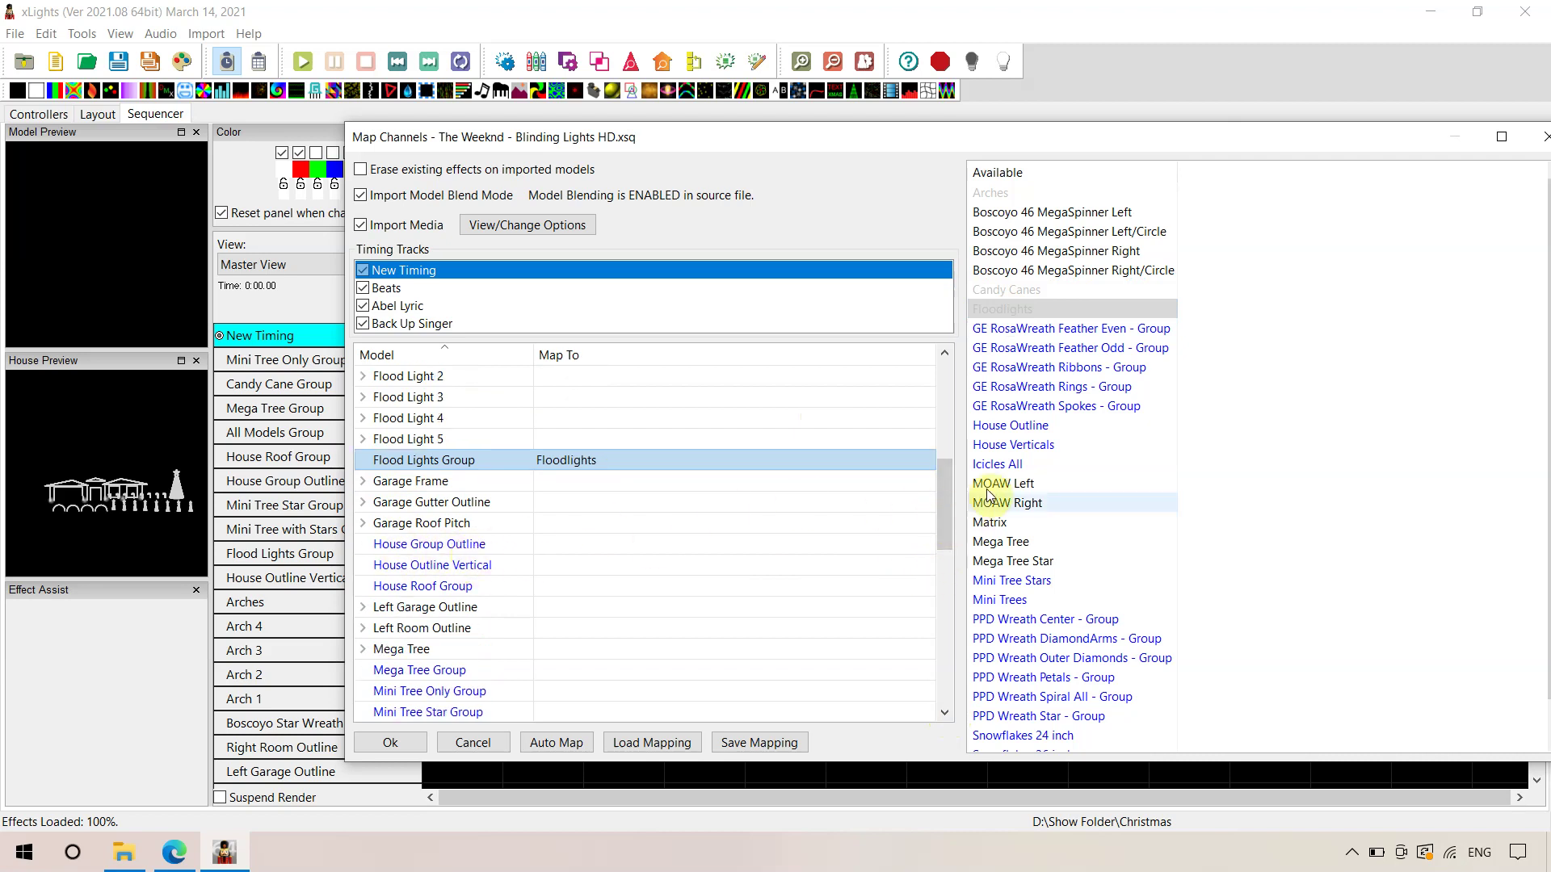
drag(1001, 426, 609, 566)
drag(948, 521, 942, 552)
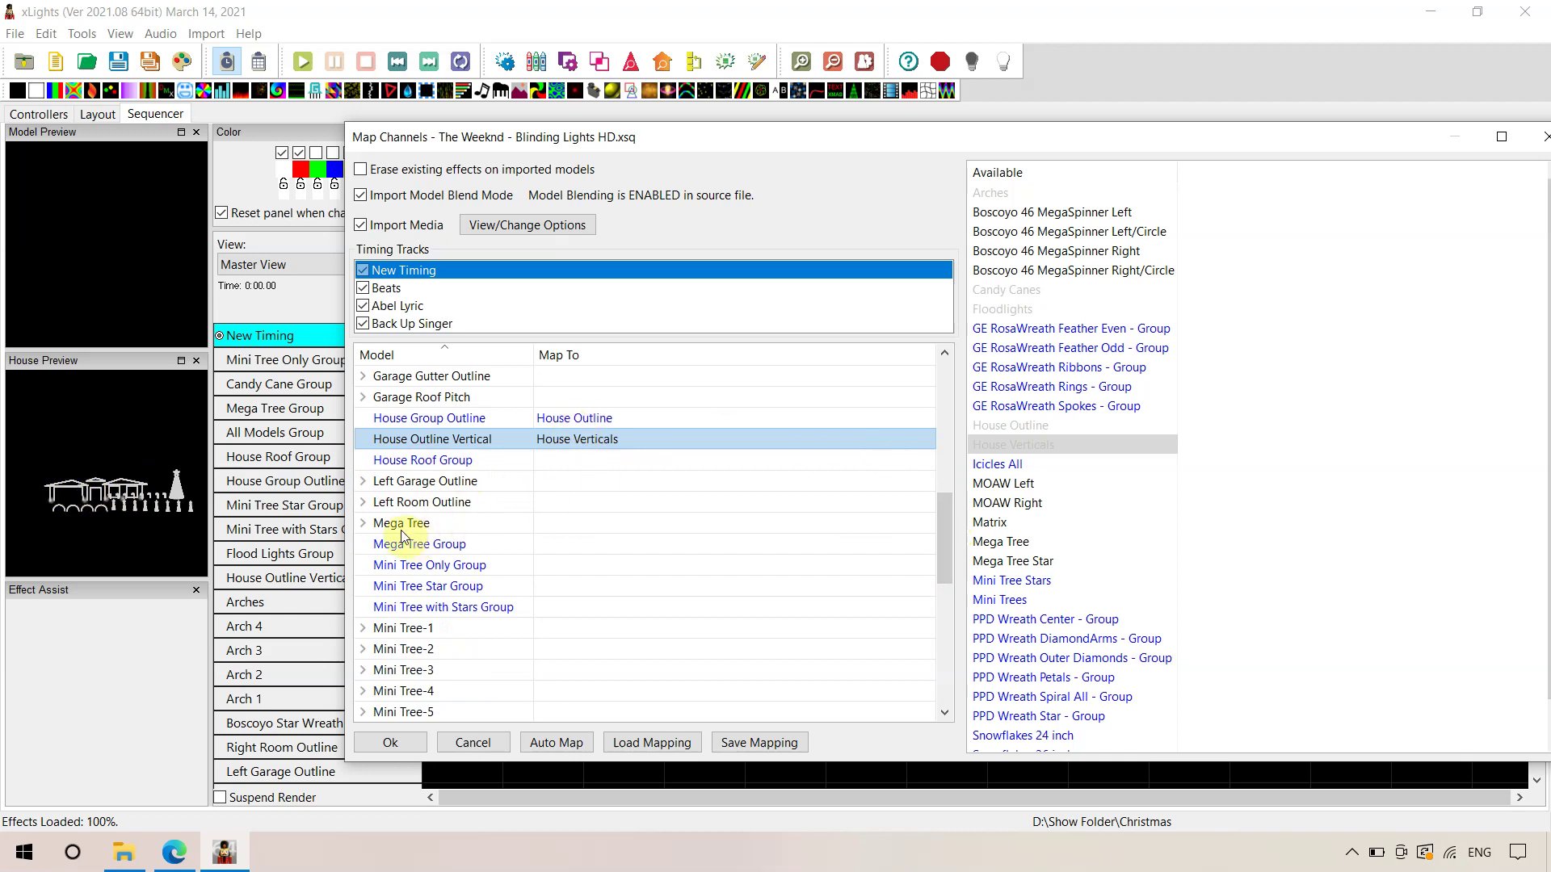
- Map the available Mega Tree to the layout's Mega Tree model
drag(942, 512, 943, 523)
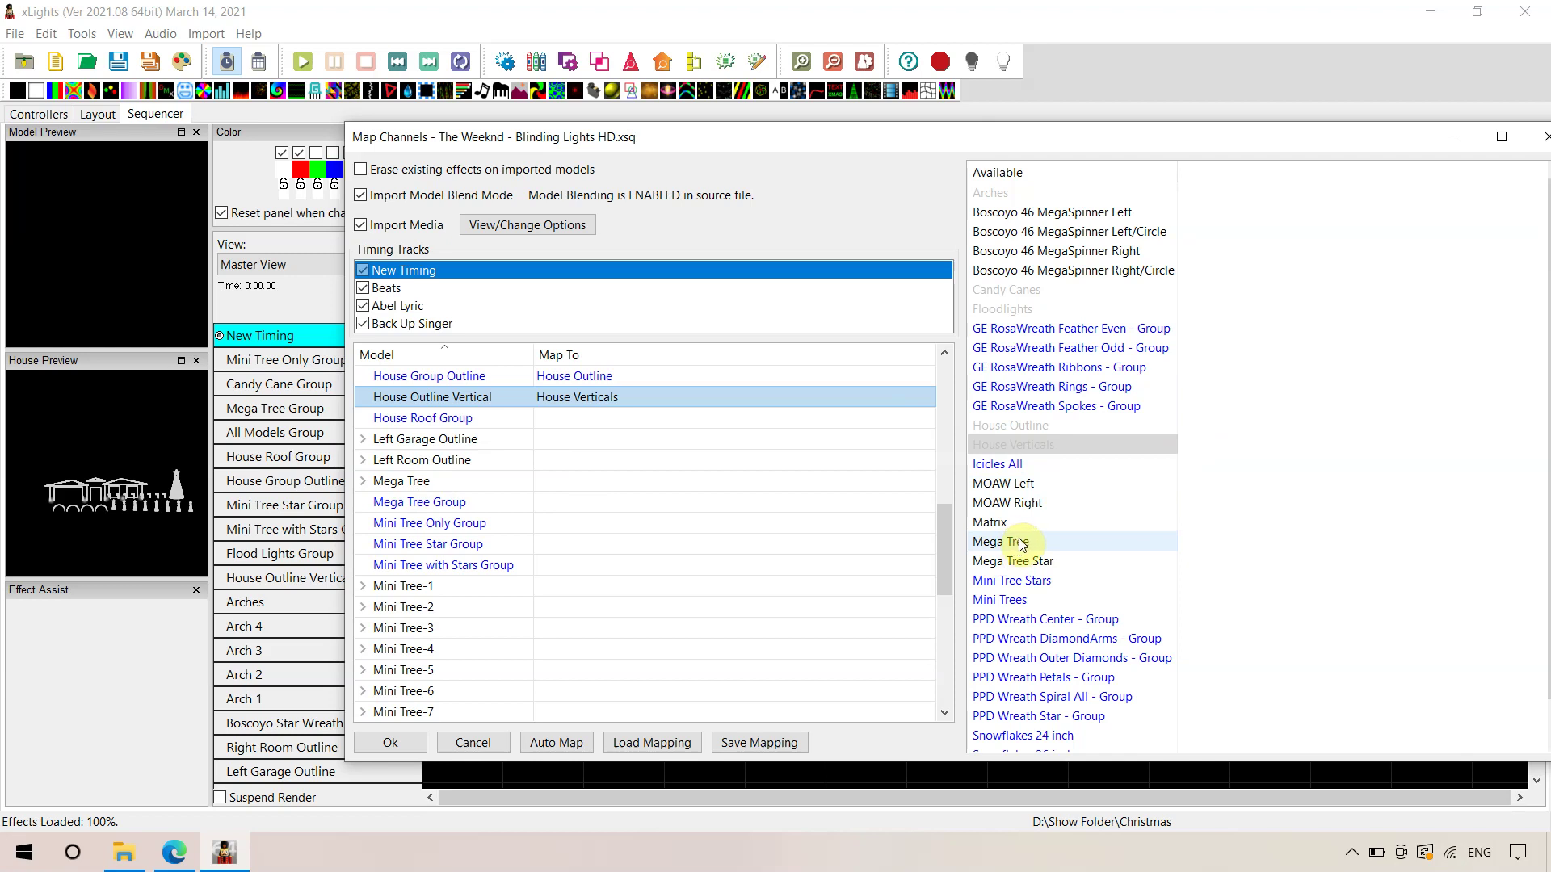
drag(1022, 543, 637, 482)
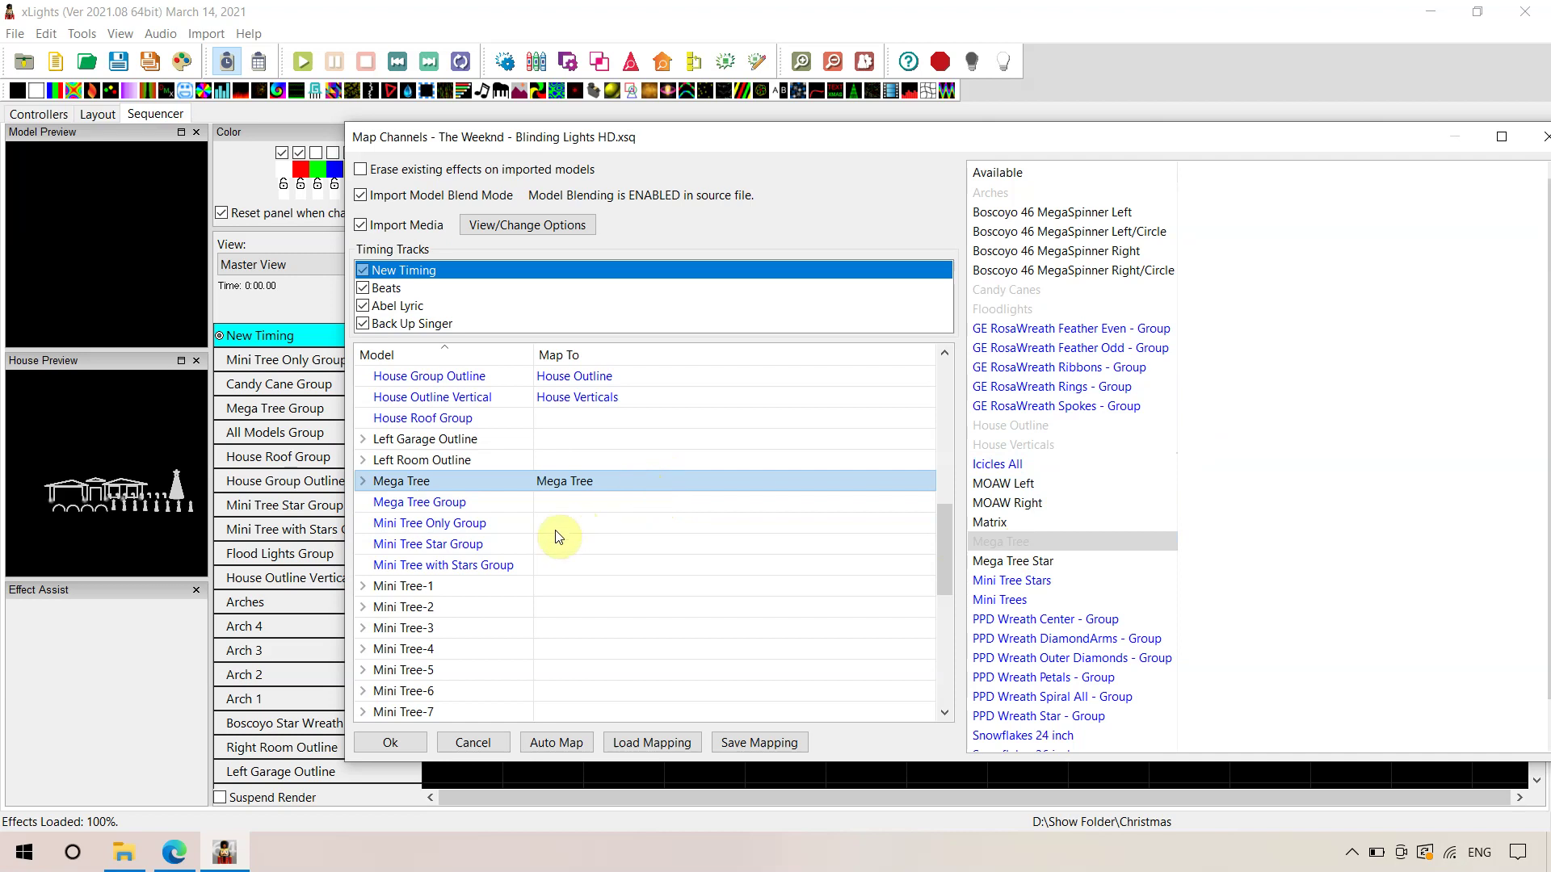
scroll(450, 549, down, 4)
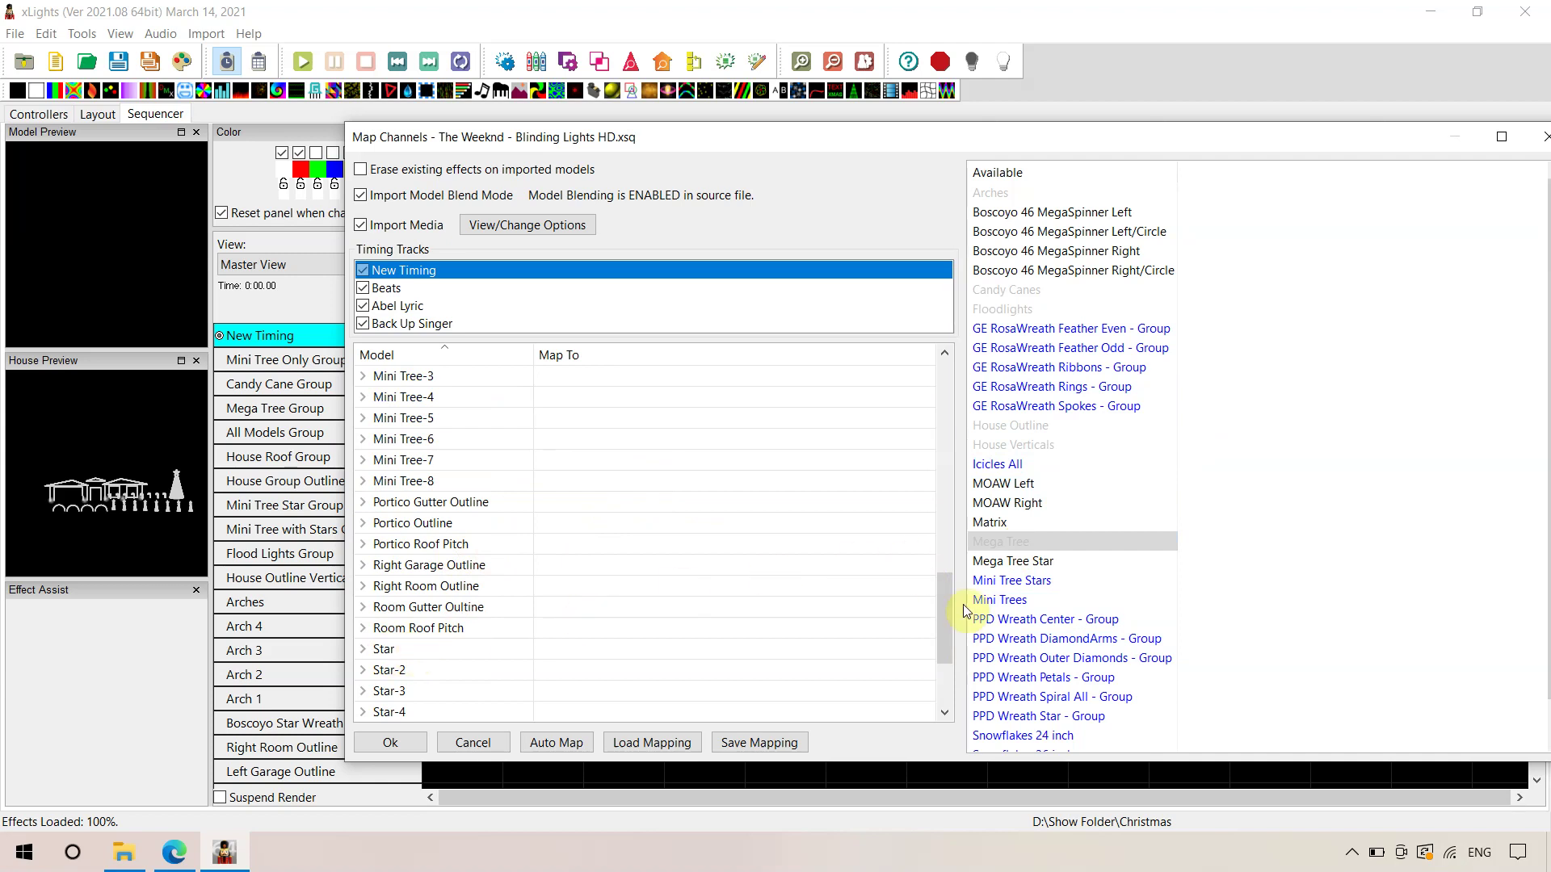
- Map the available Mega Tree Star to the layout's Star model
drag(621, 672, 618, 650)
- Map Mini Trees to the Mini Tree Only Group and Mini Tree Stars to the Mini Tree Star Group
drag(943, 613, 947, 561)
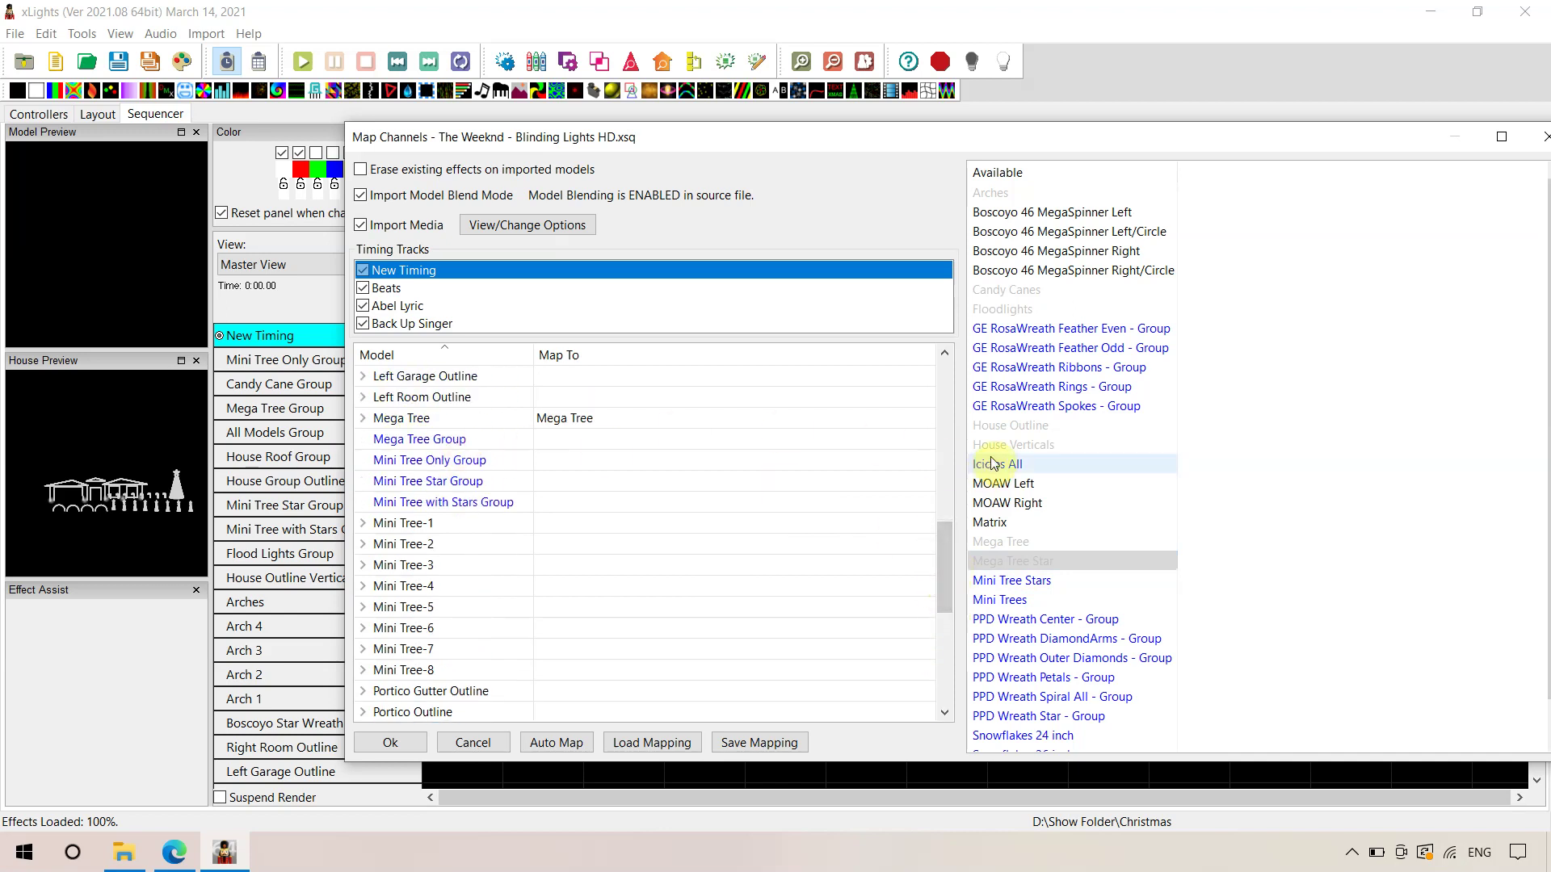
scroll(1050, 547, down, 1)
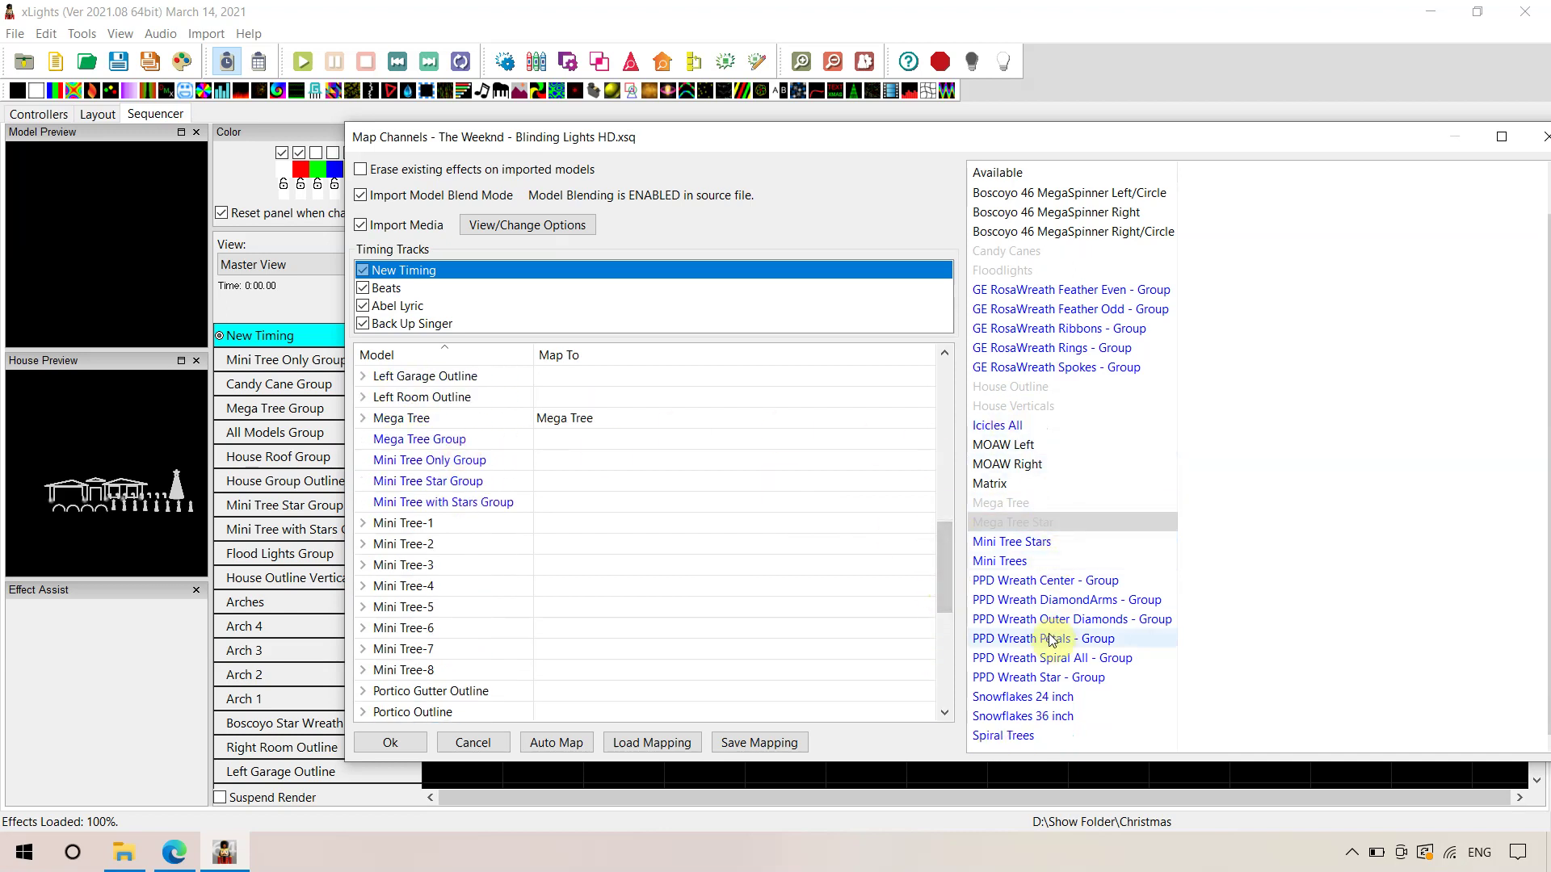
click(1026, 560)
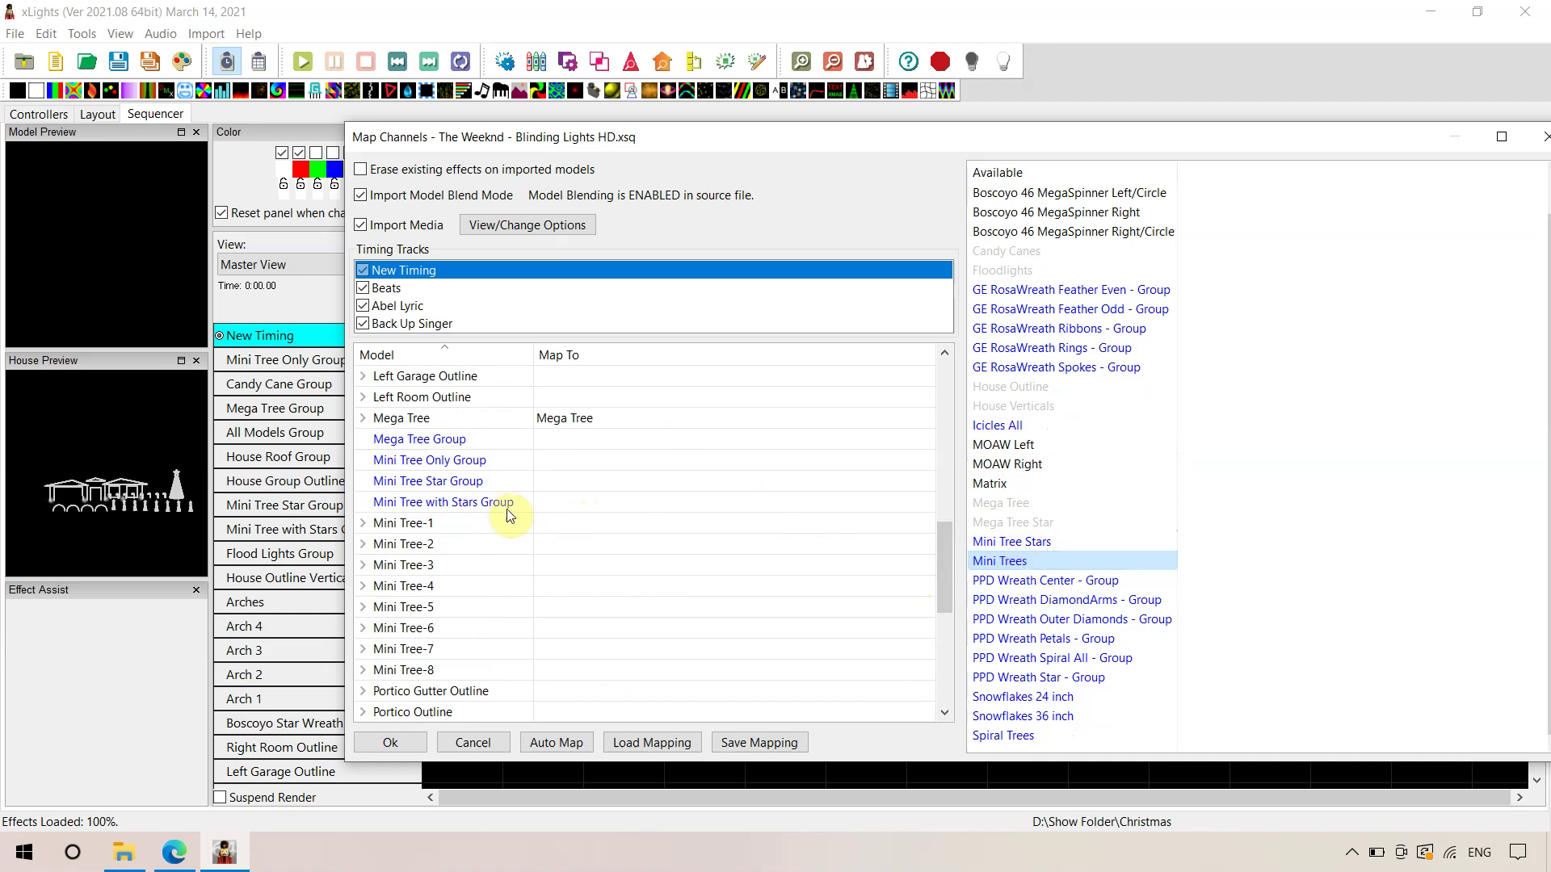
click(557, 465)
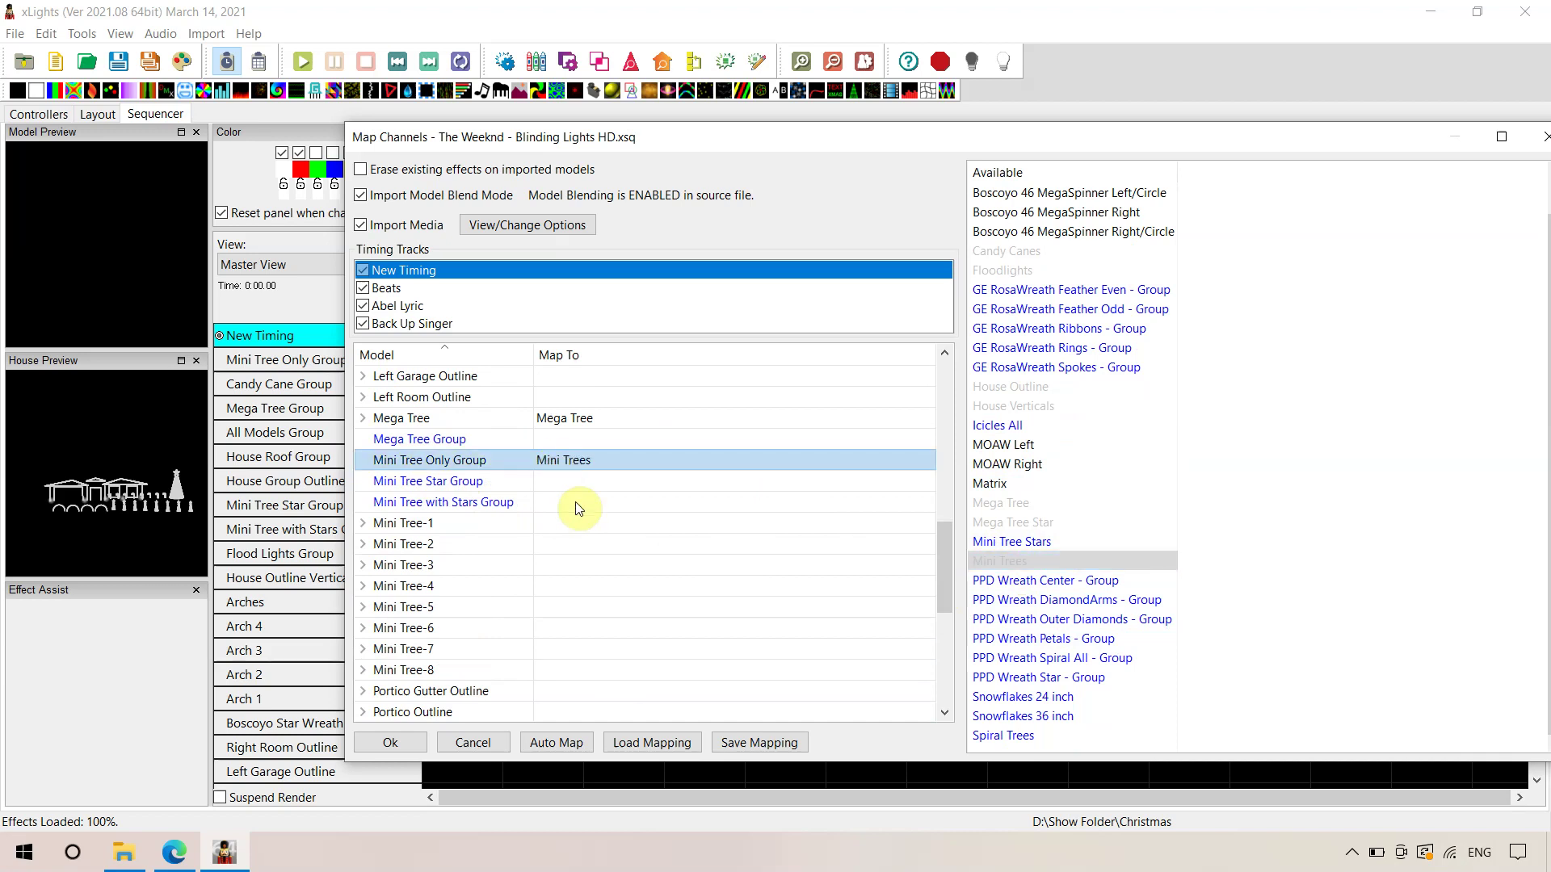
click(1022, 543)
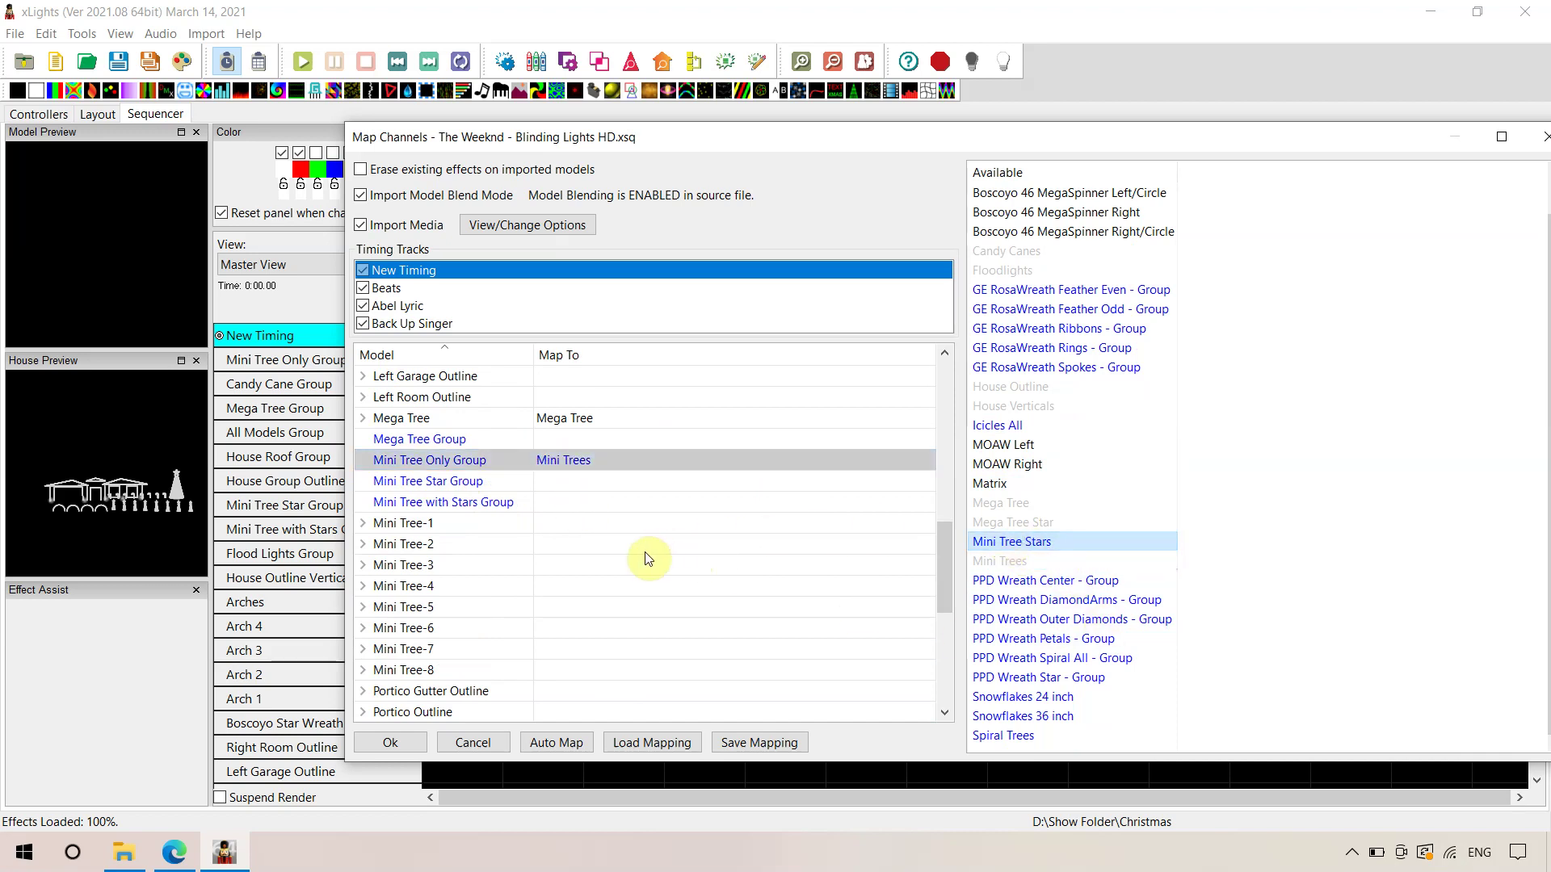
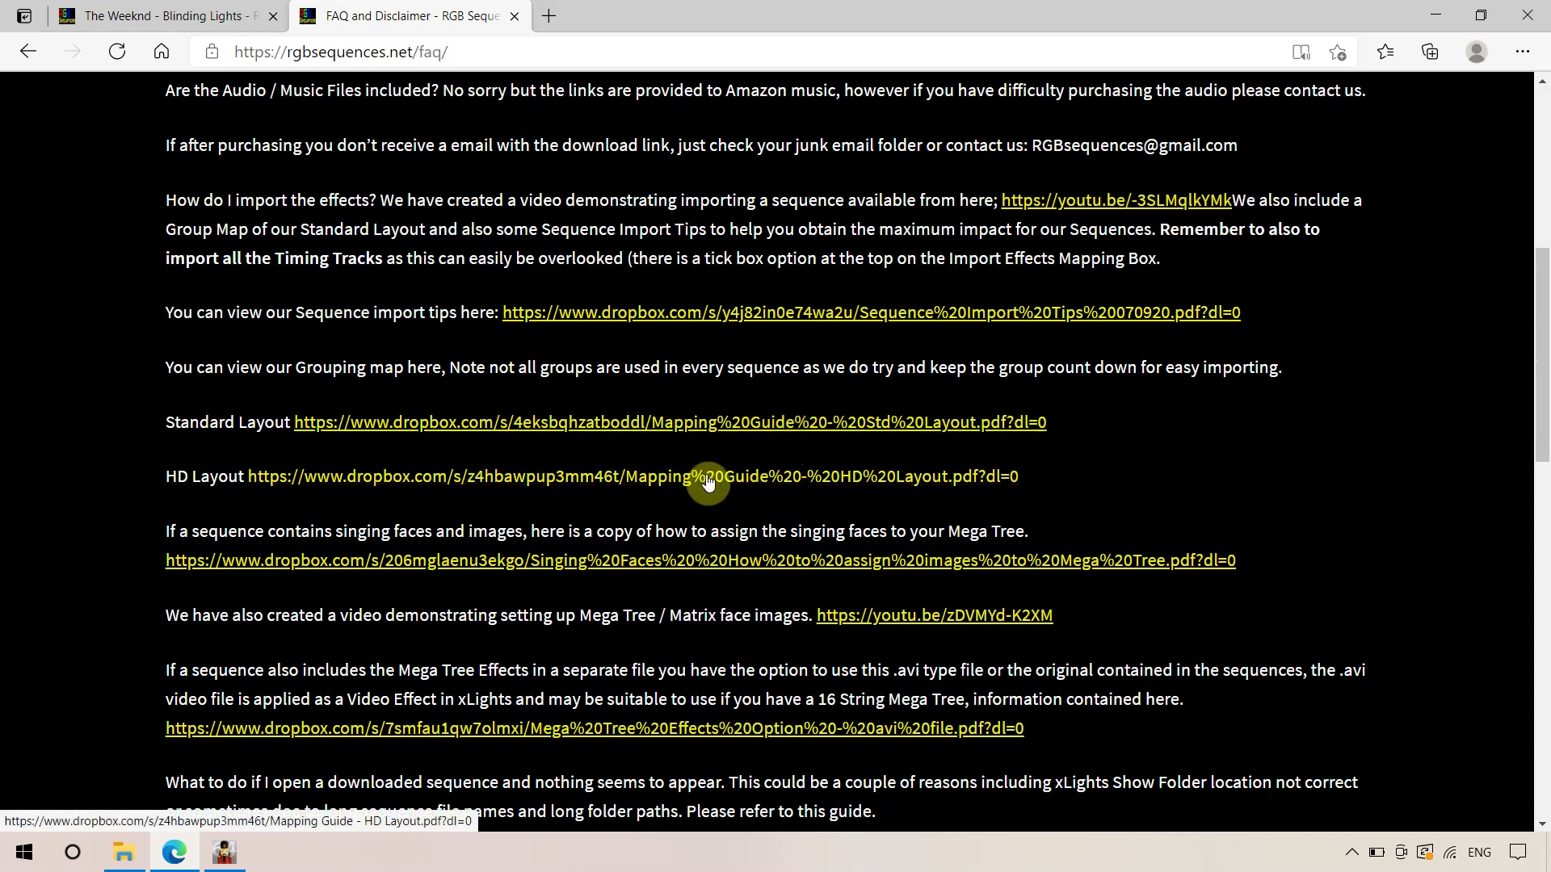
- Open the HD Layout mapping guide from the RGB Sequences FAQ and examine the ALL_House, ALL_House Props and ALL_Yard group pictures
click(501, 480)
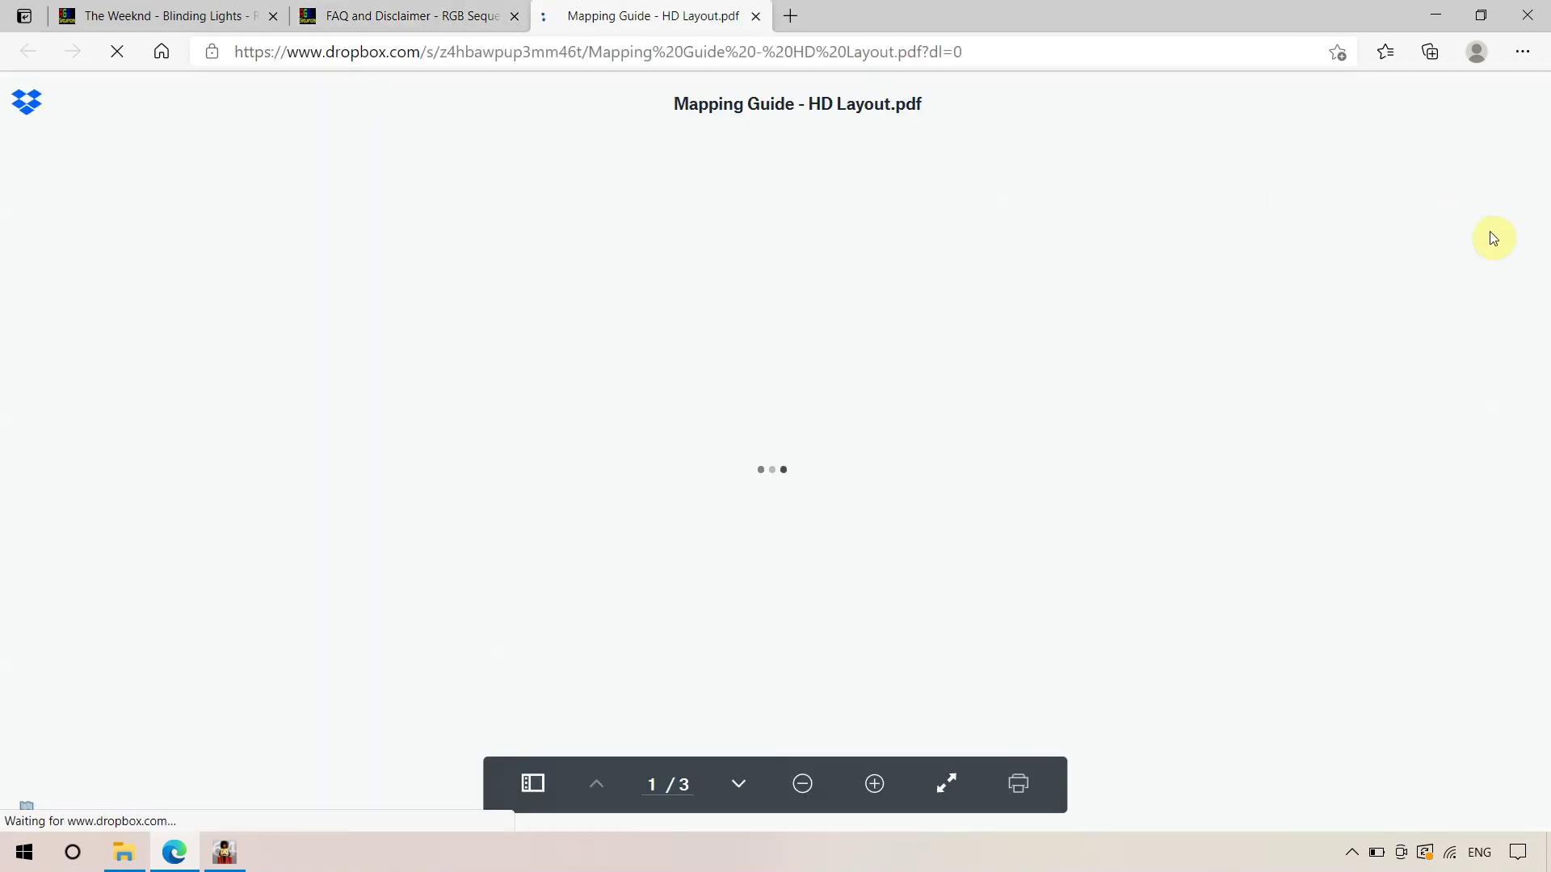
click(1519, 103)
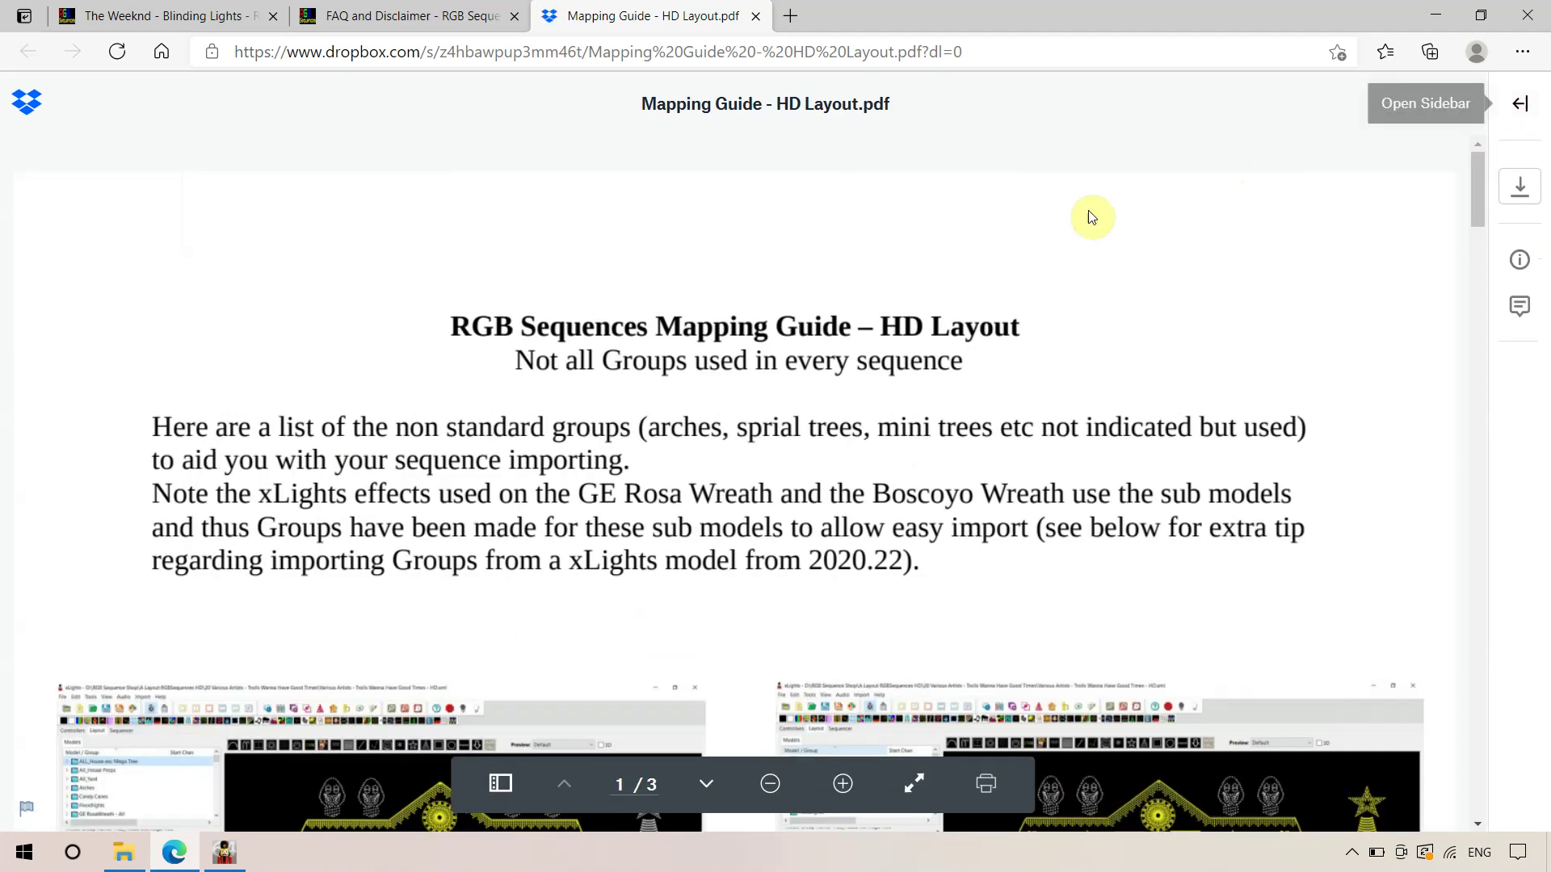
scroll(829, 402, down, 4)
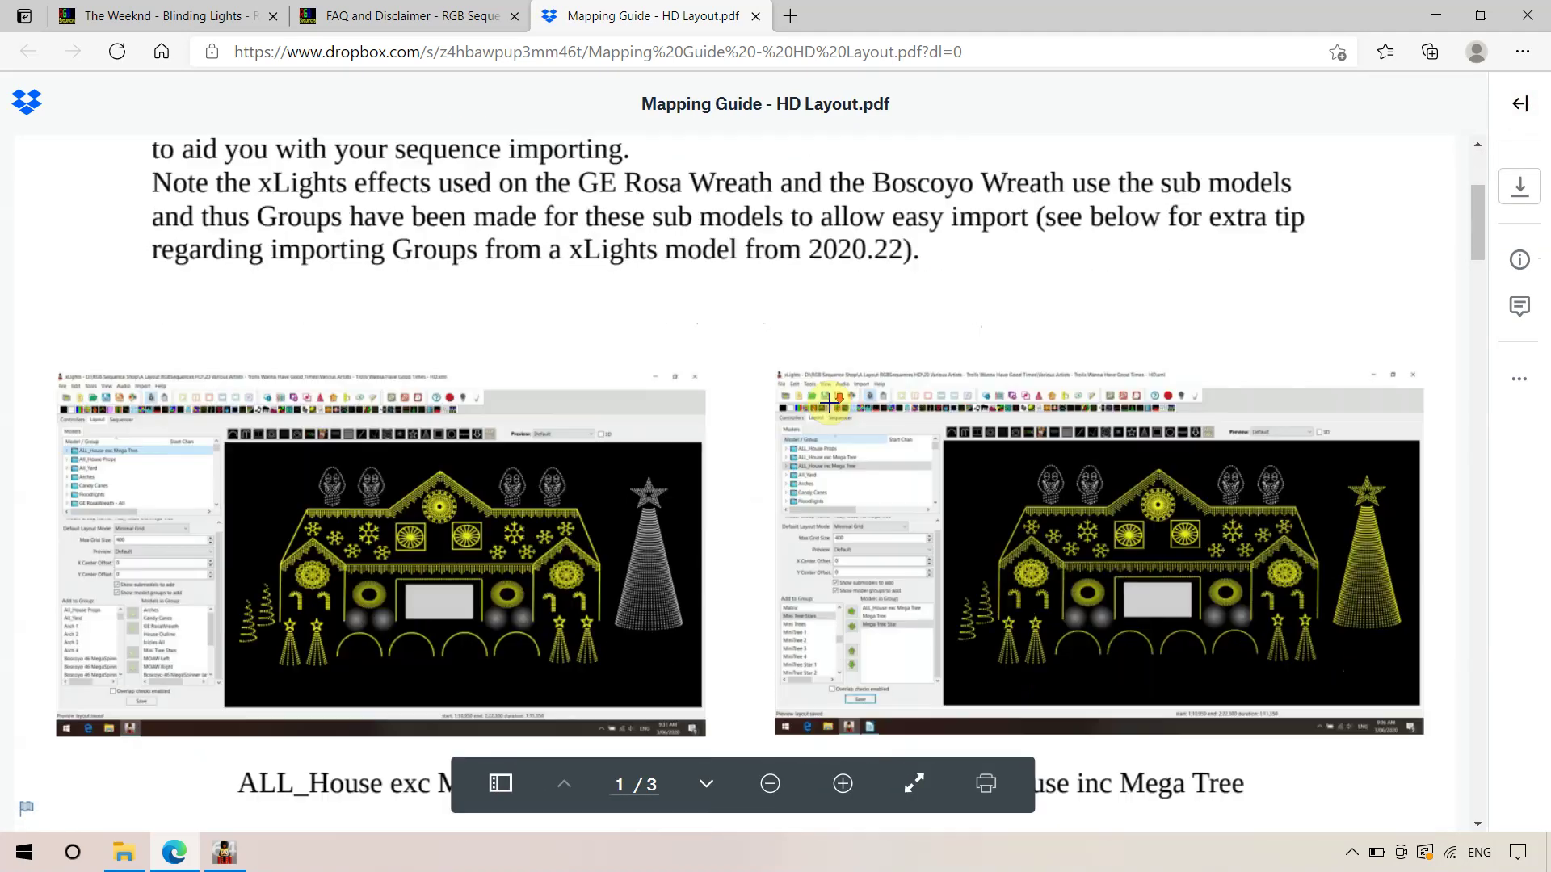
scroll(829, 404, down, 3)
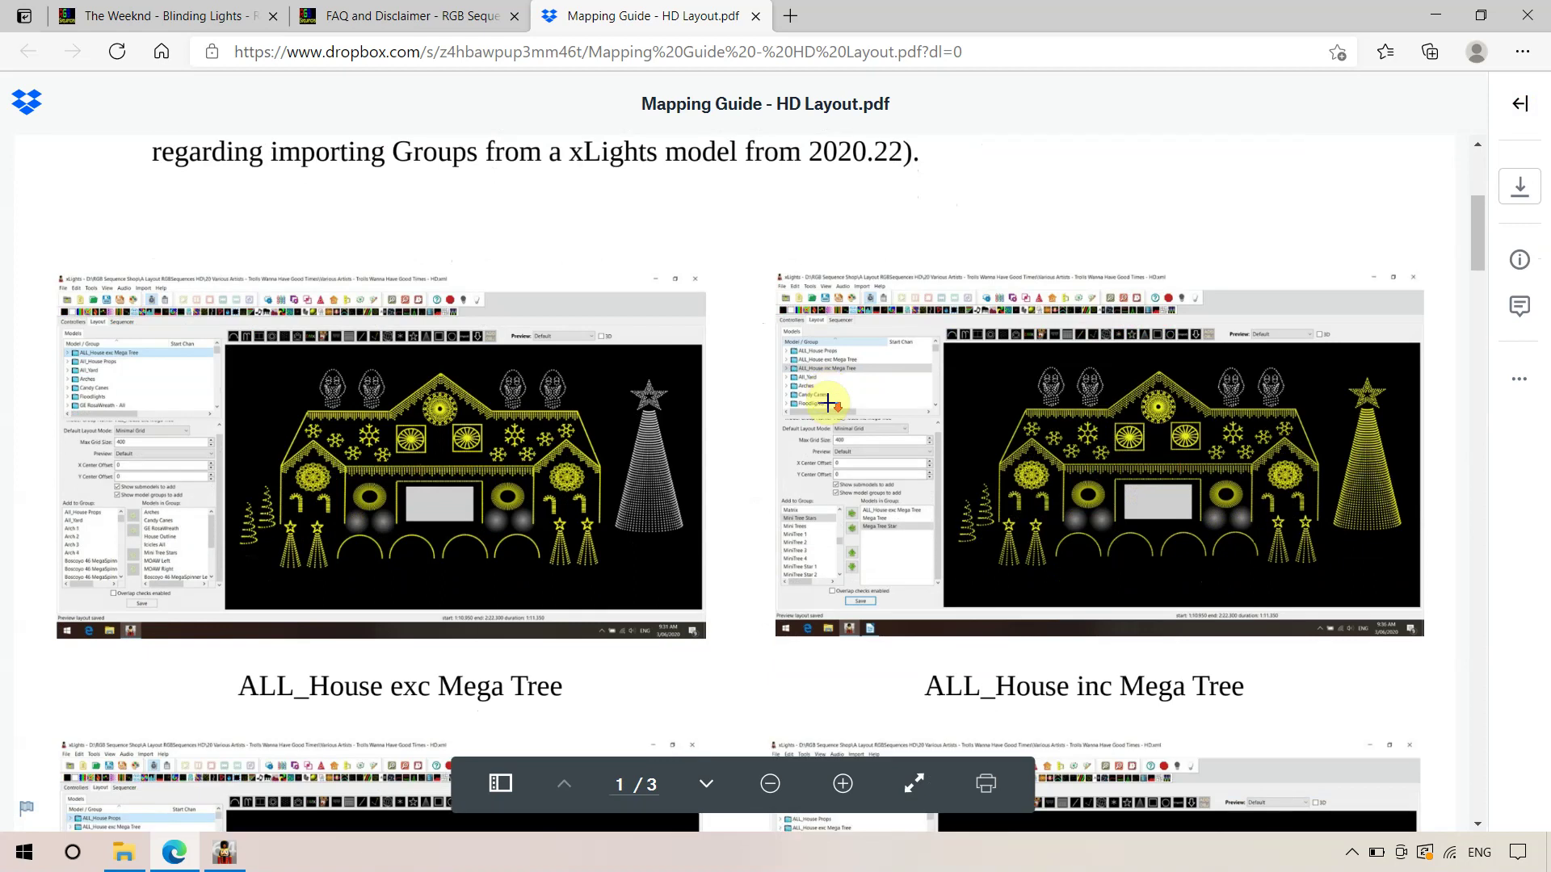
scroll(828, 403, down, 1)
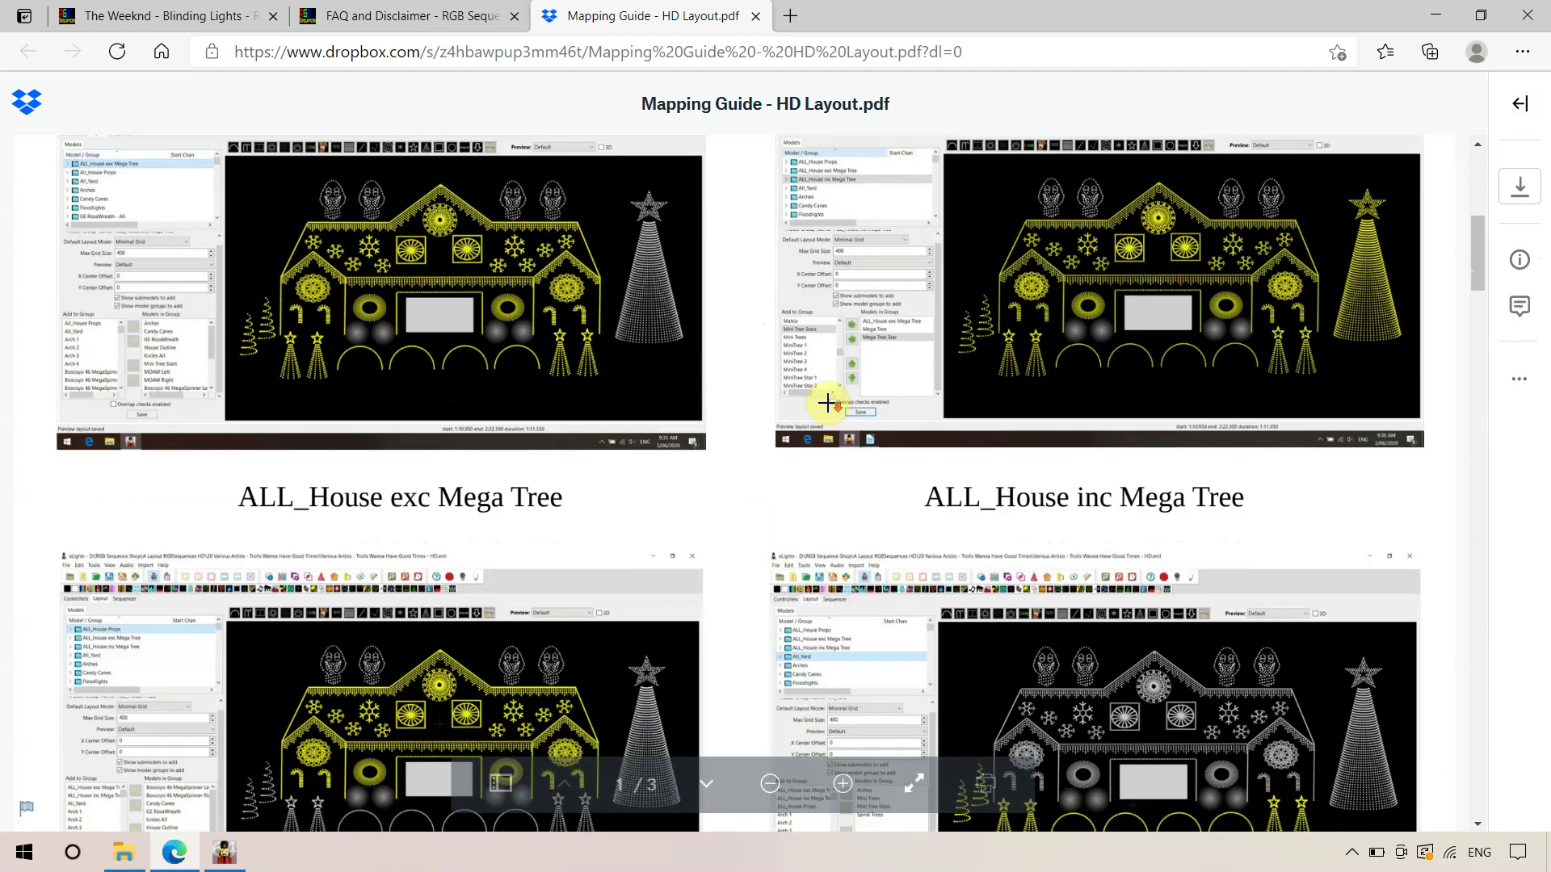
scroll(827, 402, down, 7)
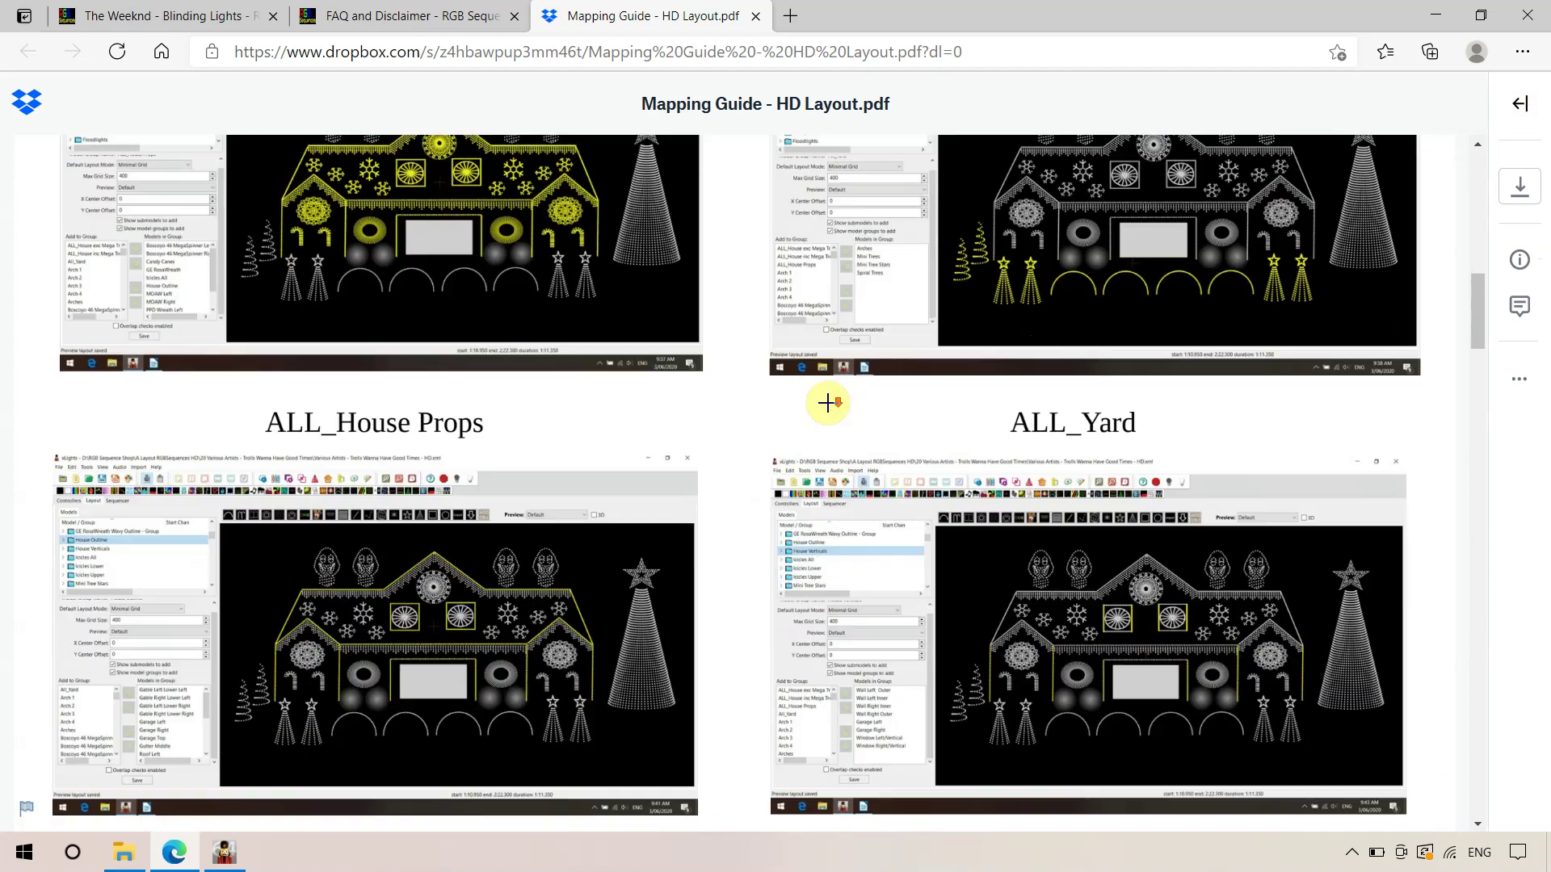
scroll(827, 398, up, 3)
scroll(829, 399, up, 1)
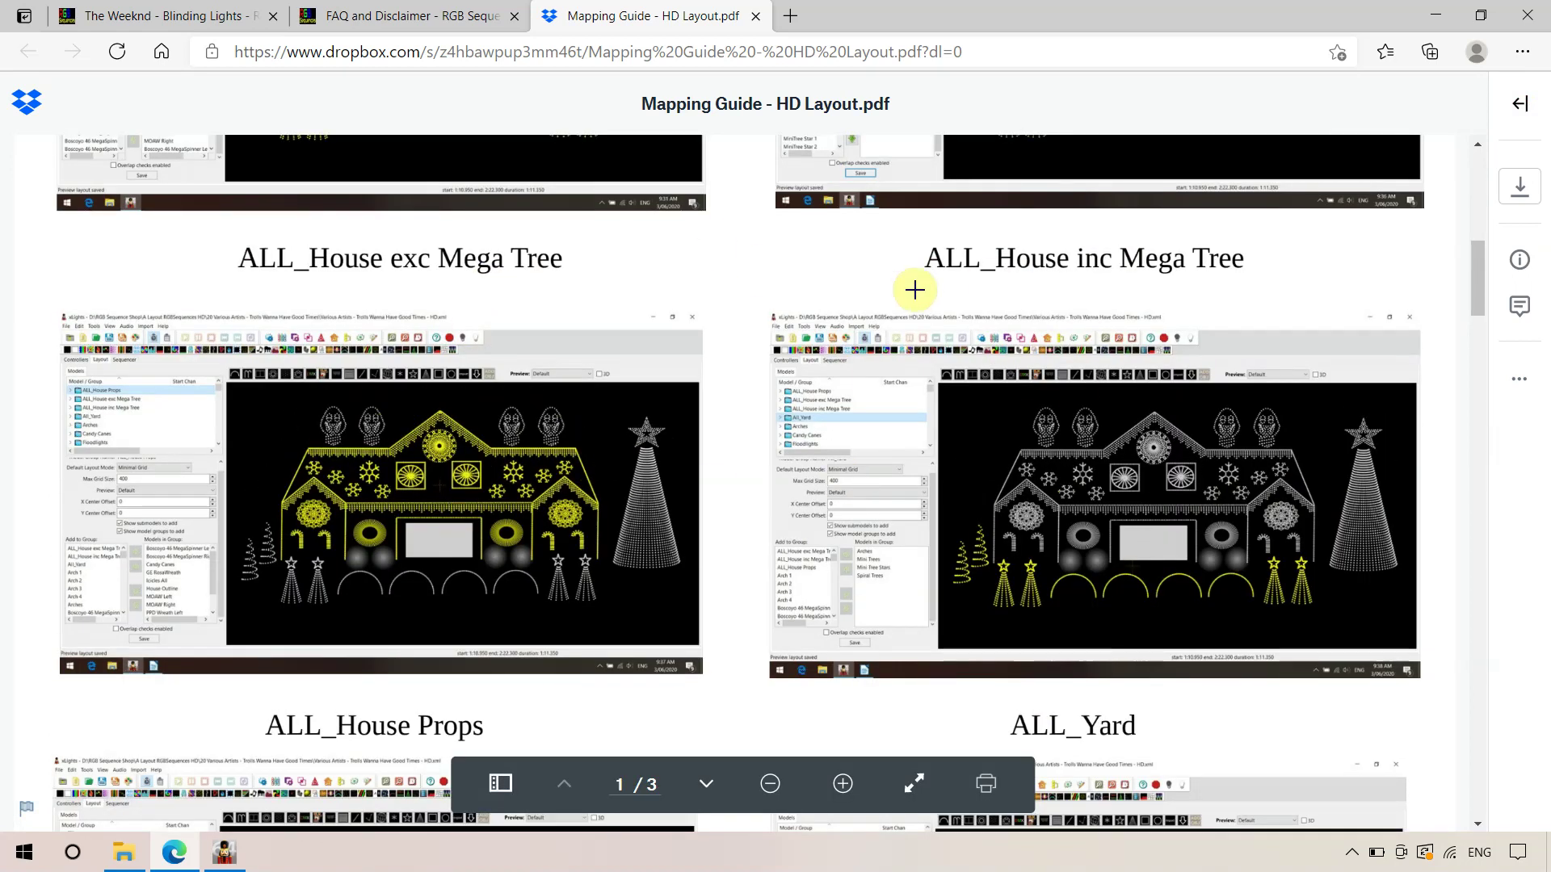
scroll(829, 382, up, 4)
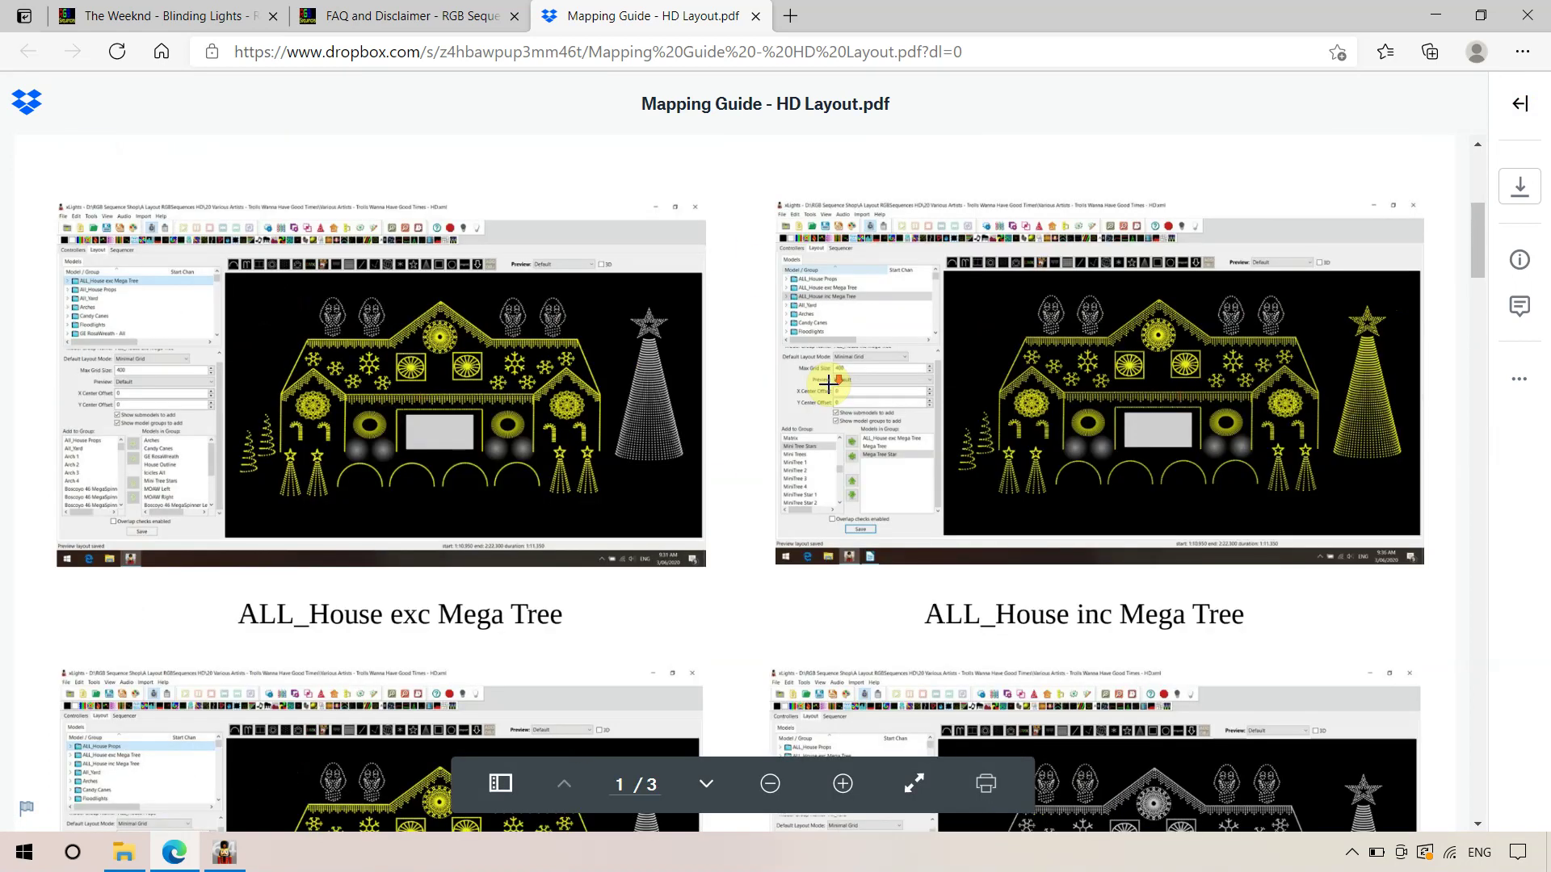
scroll(829, 383, down, 2)
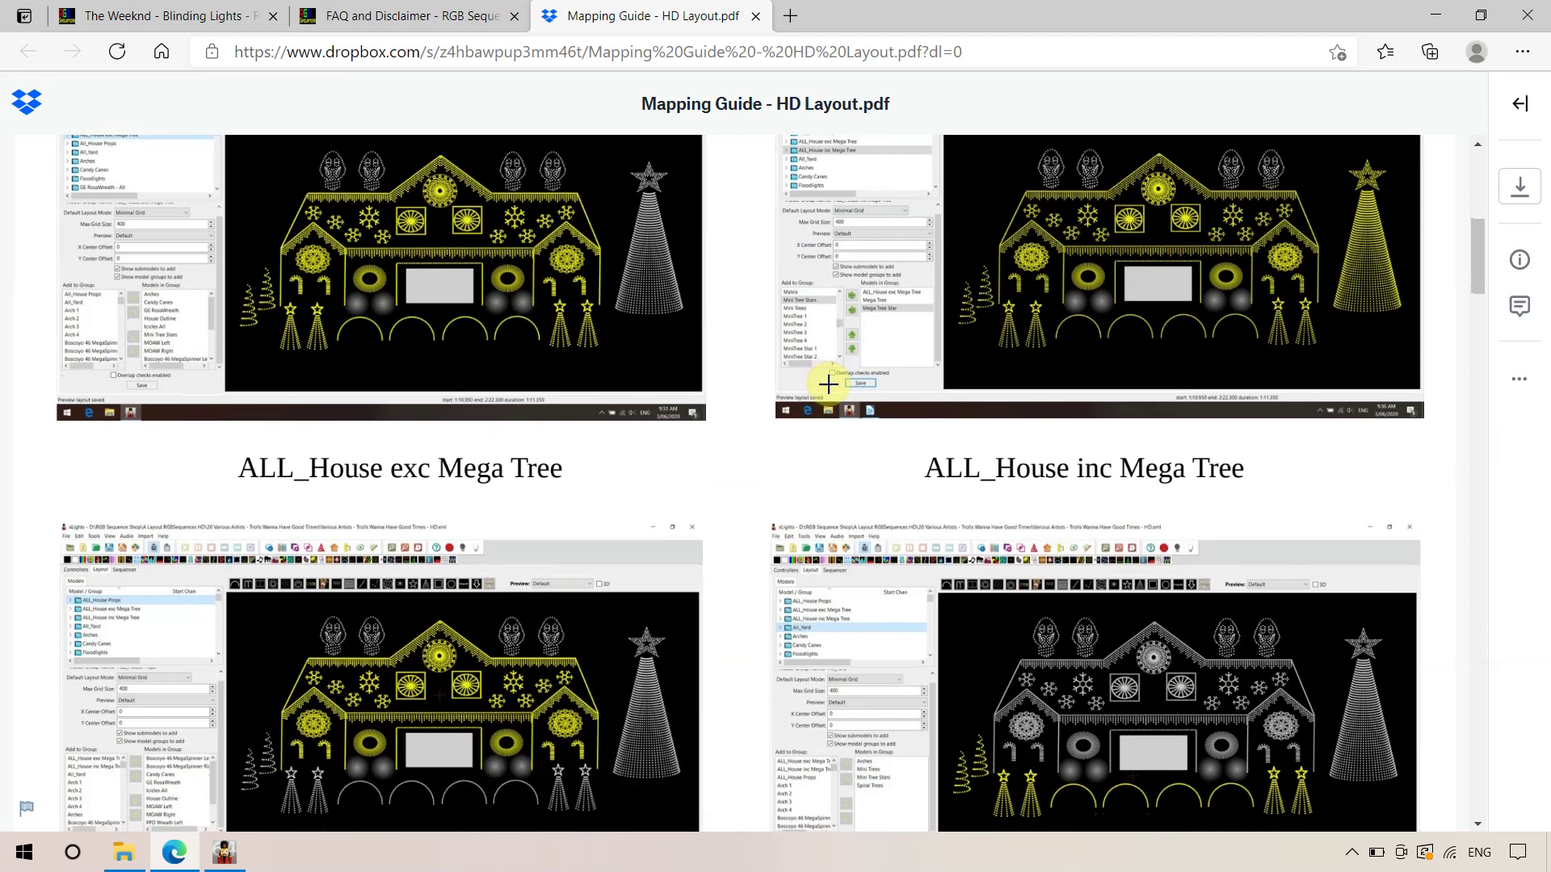
scroll(828, 383, down, 1)
- Examine the guide's pictures of the House Outline, House Verticals, Icicles and Snowflakes groups
scroll(829, 383, down, 8)
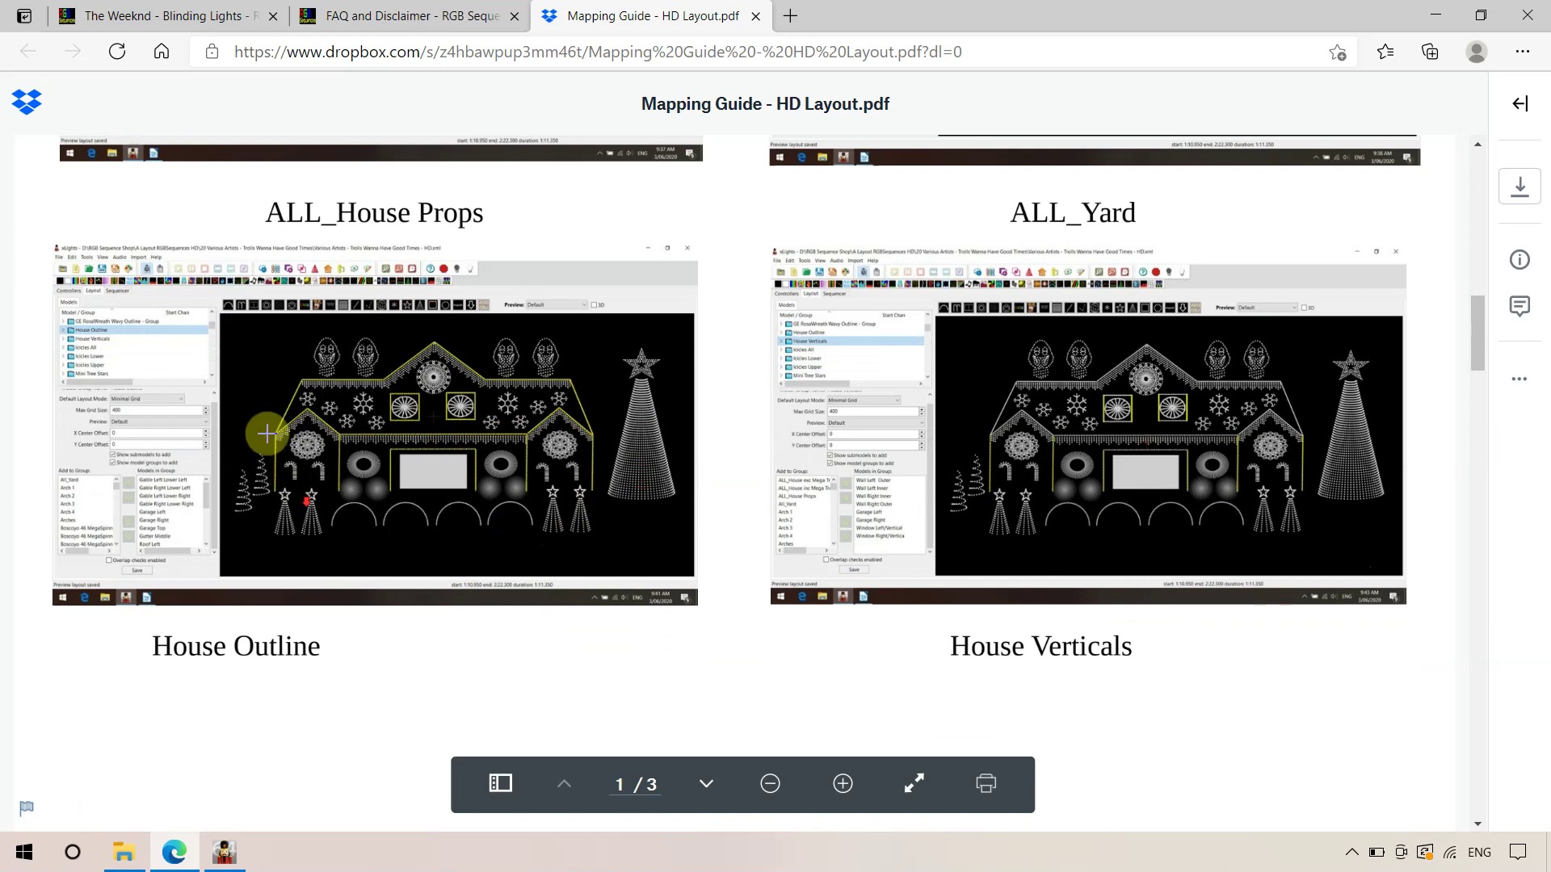
scroll(283, 420, down, 1)
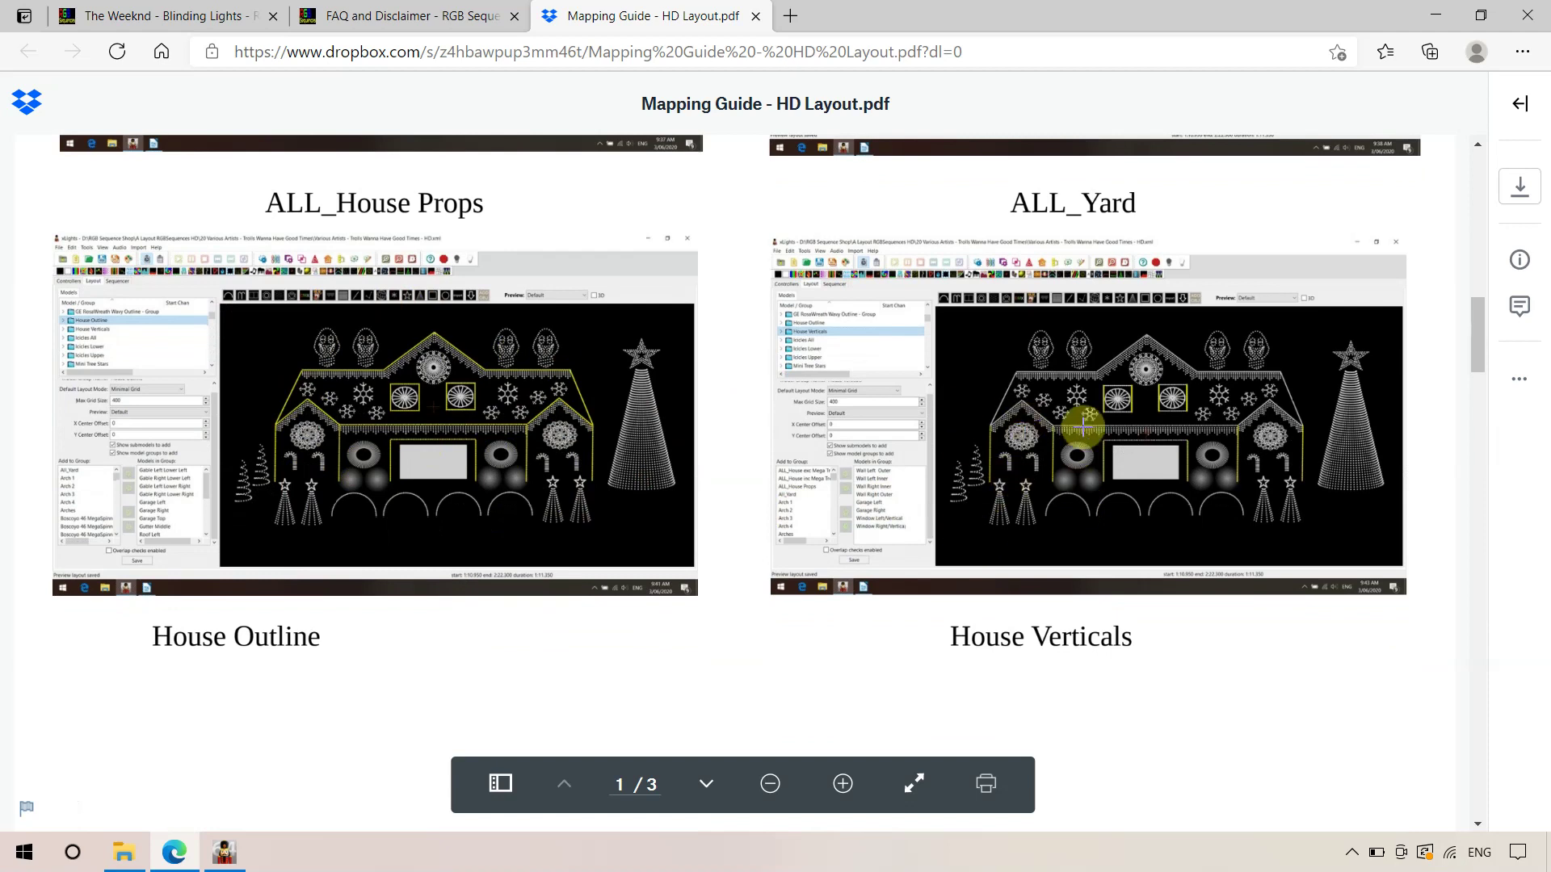
scroll(844, 526, down, 8)
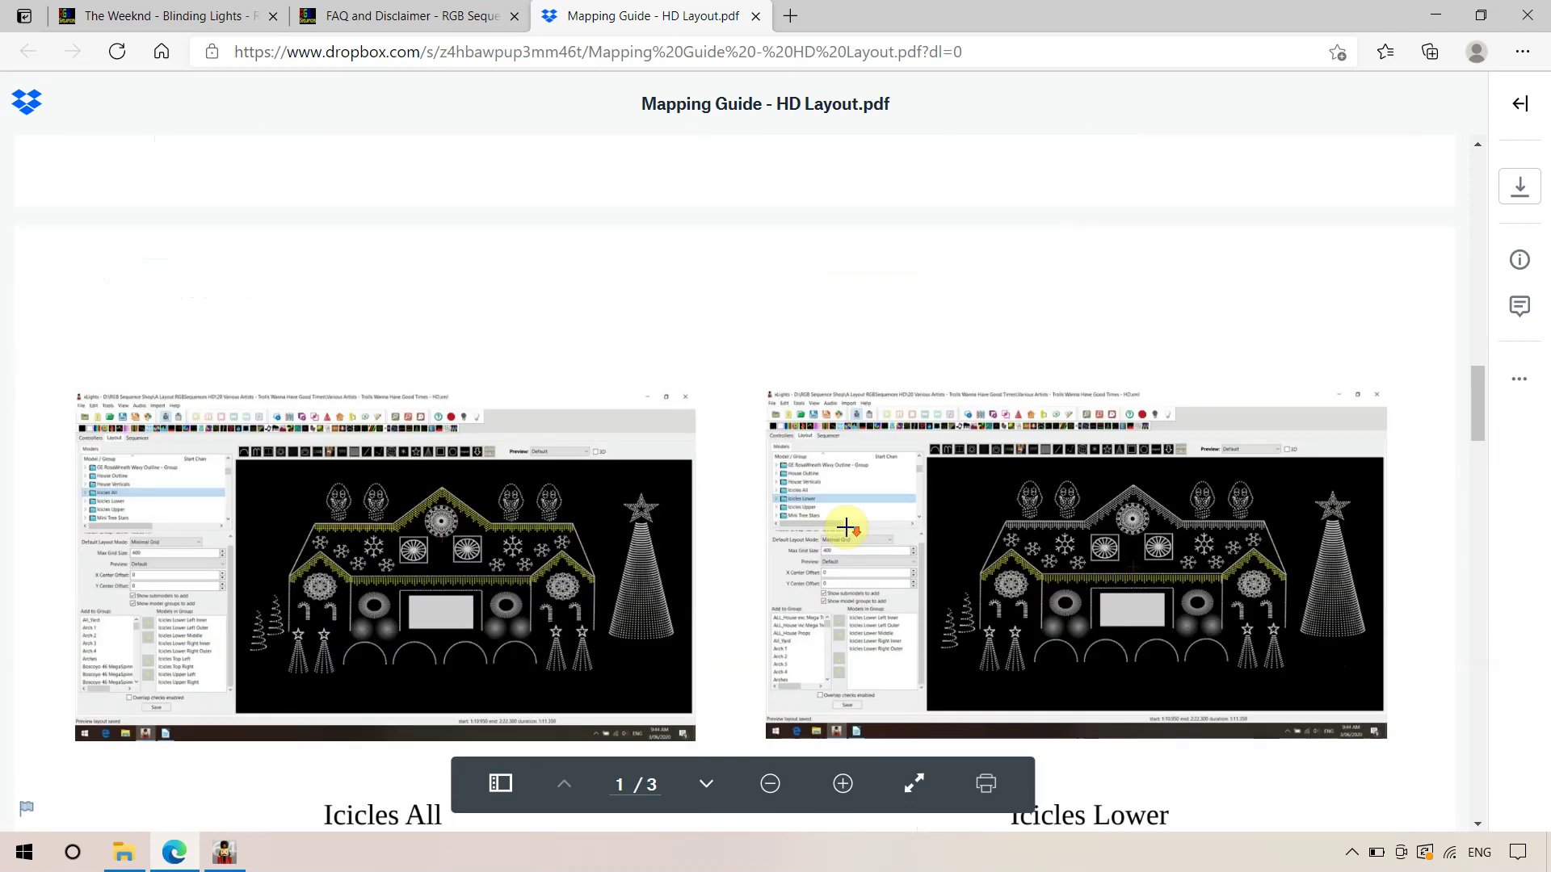
scroll(808, 521, down, 2)
scroll(473, 418, down, 2)
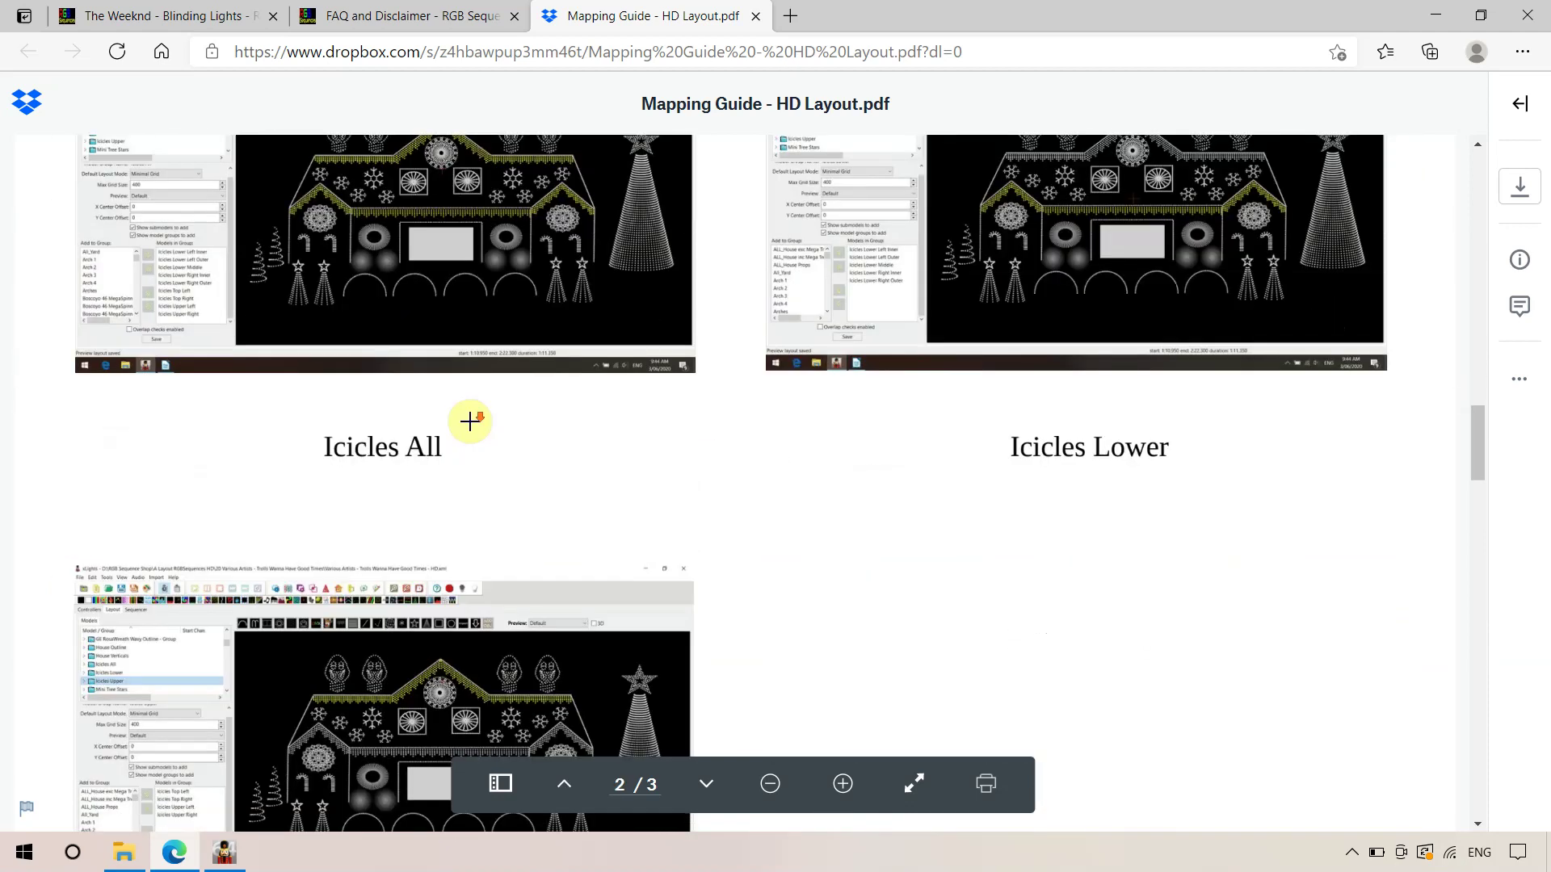
scroll(470, 421, down, 10)
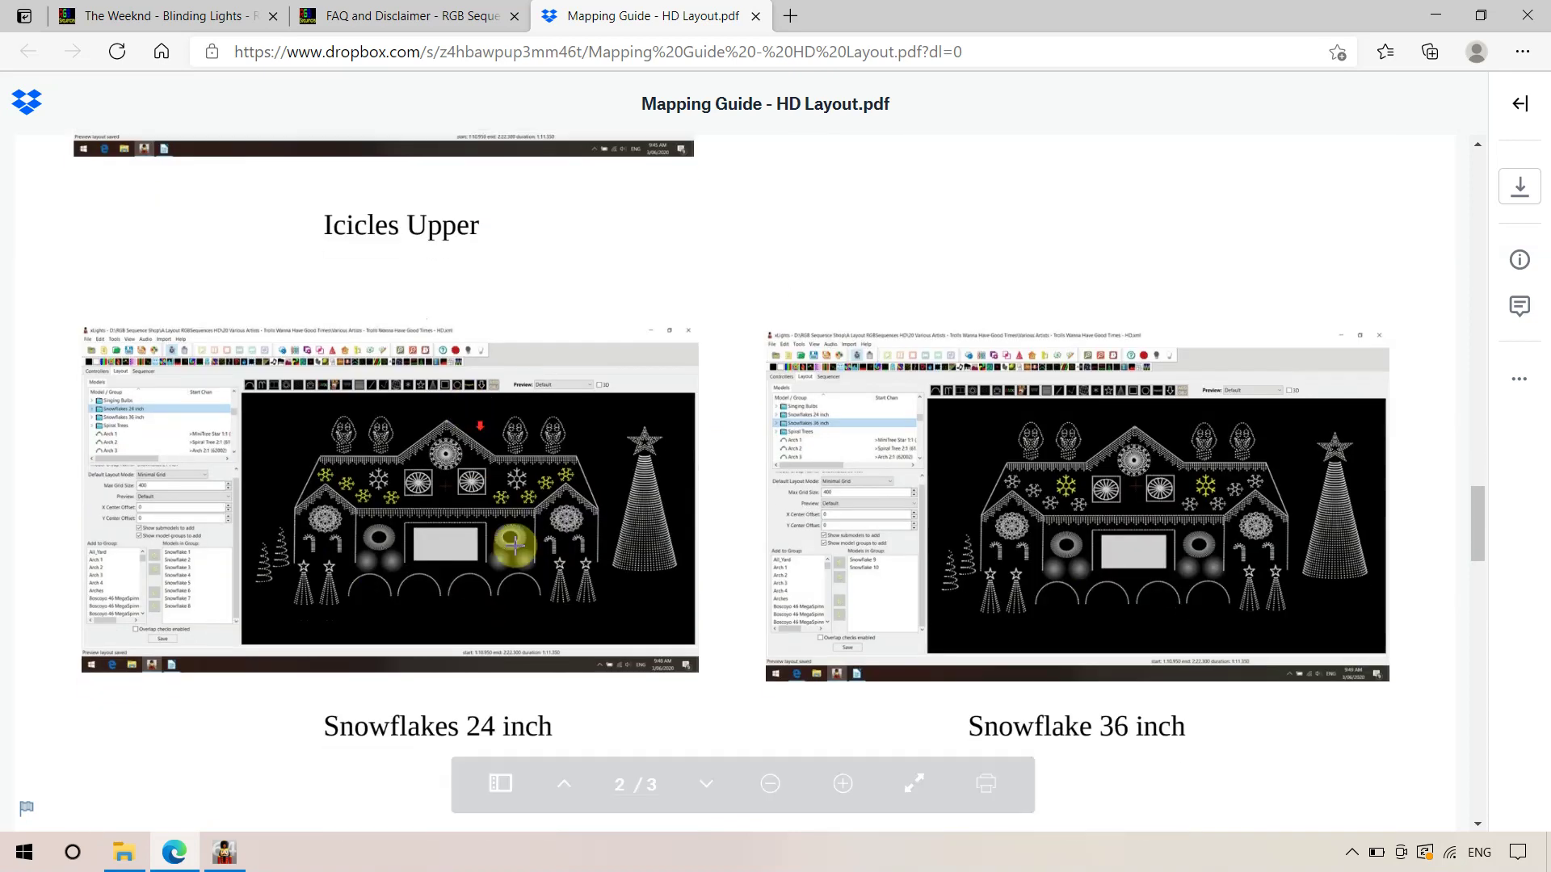
scroll(969, 510, down, 3)
scroll(758, 517, down, 8)
scroll(746, 499, up, 12)
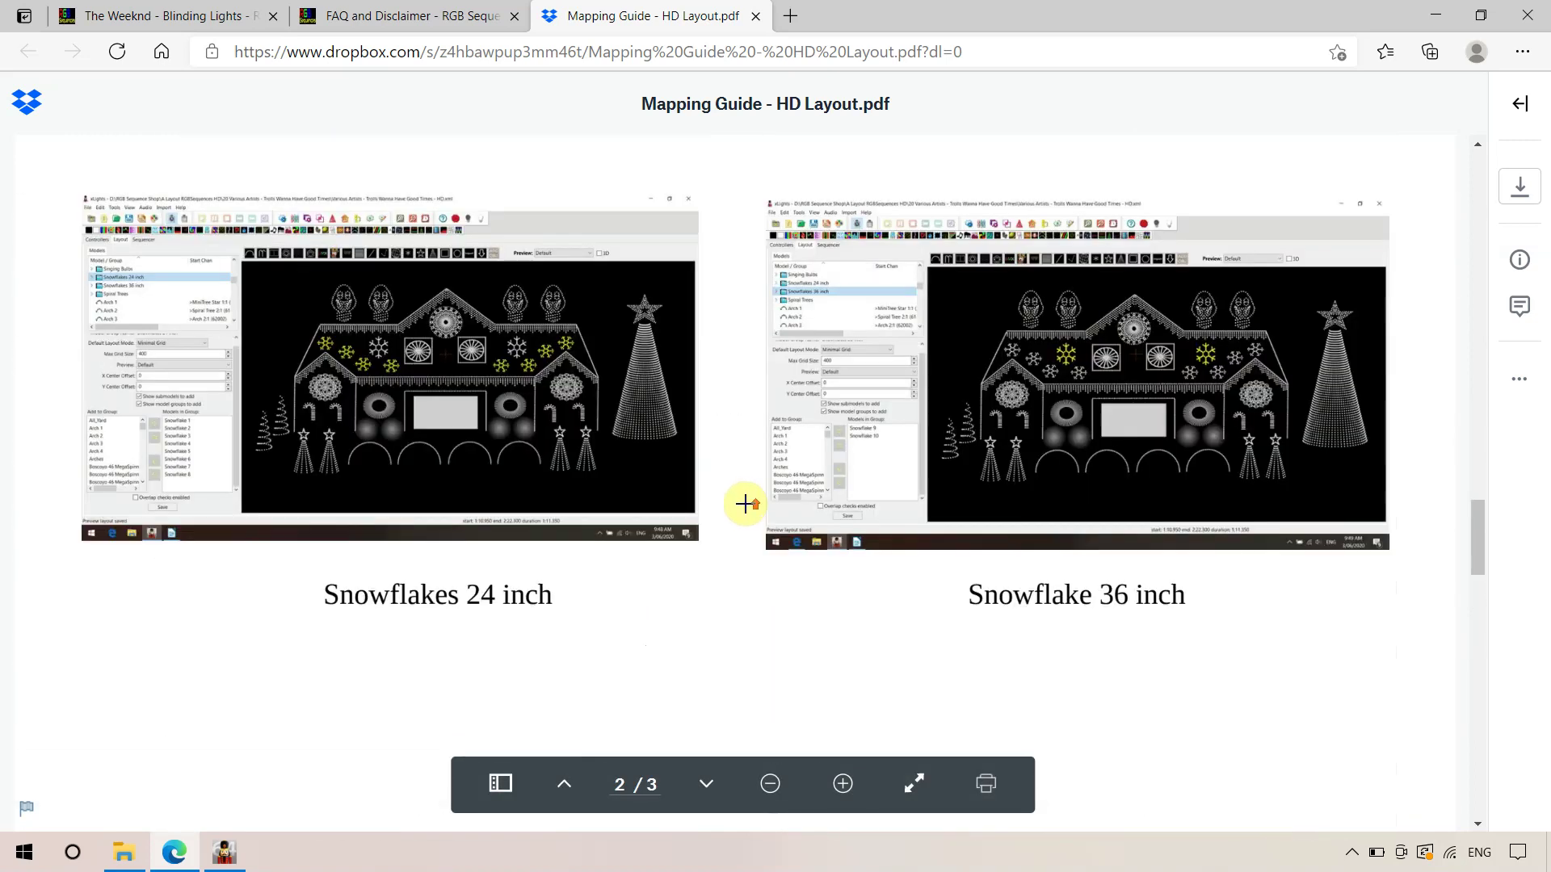
scroll(745, 505, up, 10)
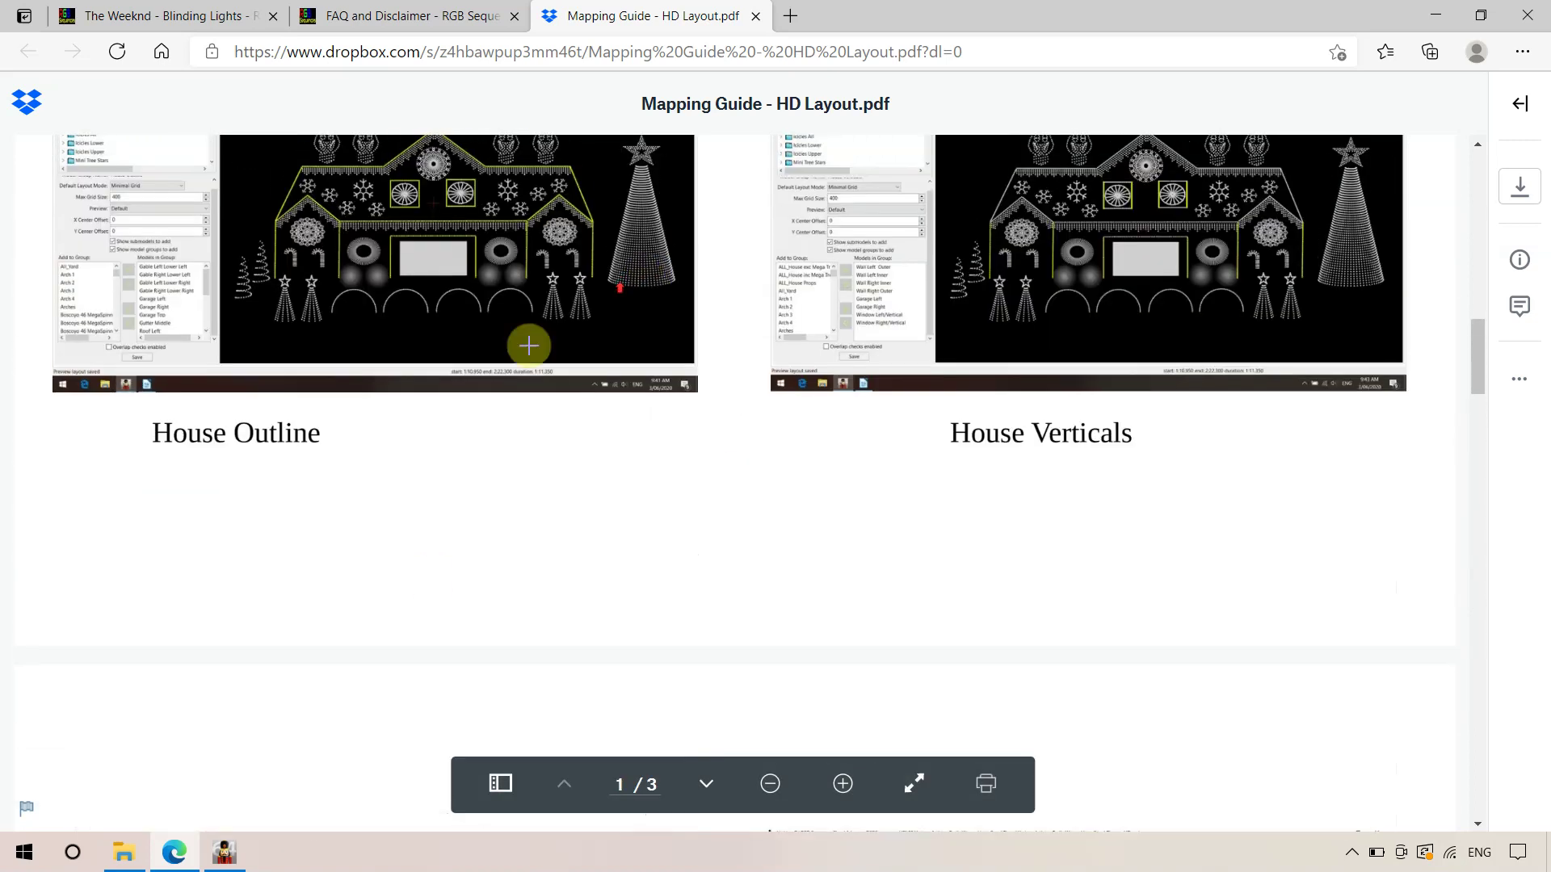
- Switch back to xLights and review the channel mapping from the first model down to the stars against the available source models
click(226, 852)
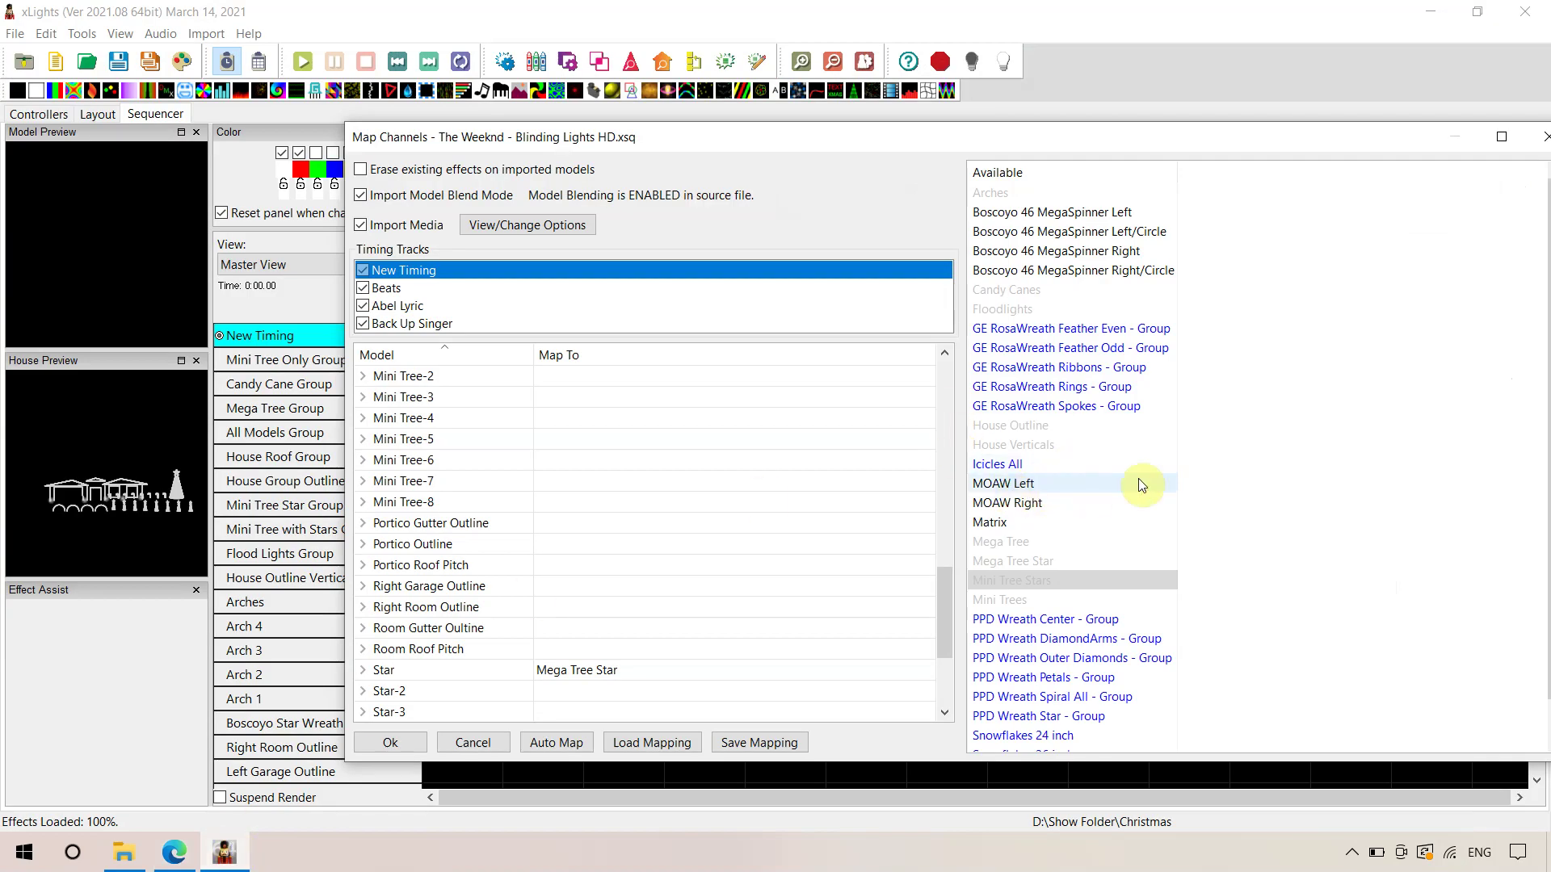
click(1032, 525)
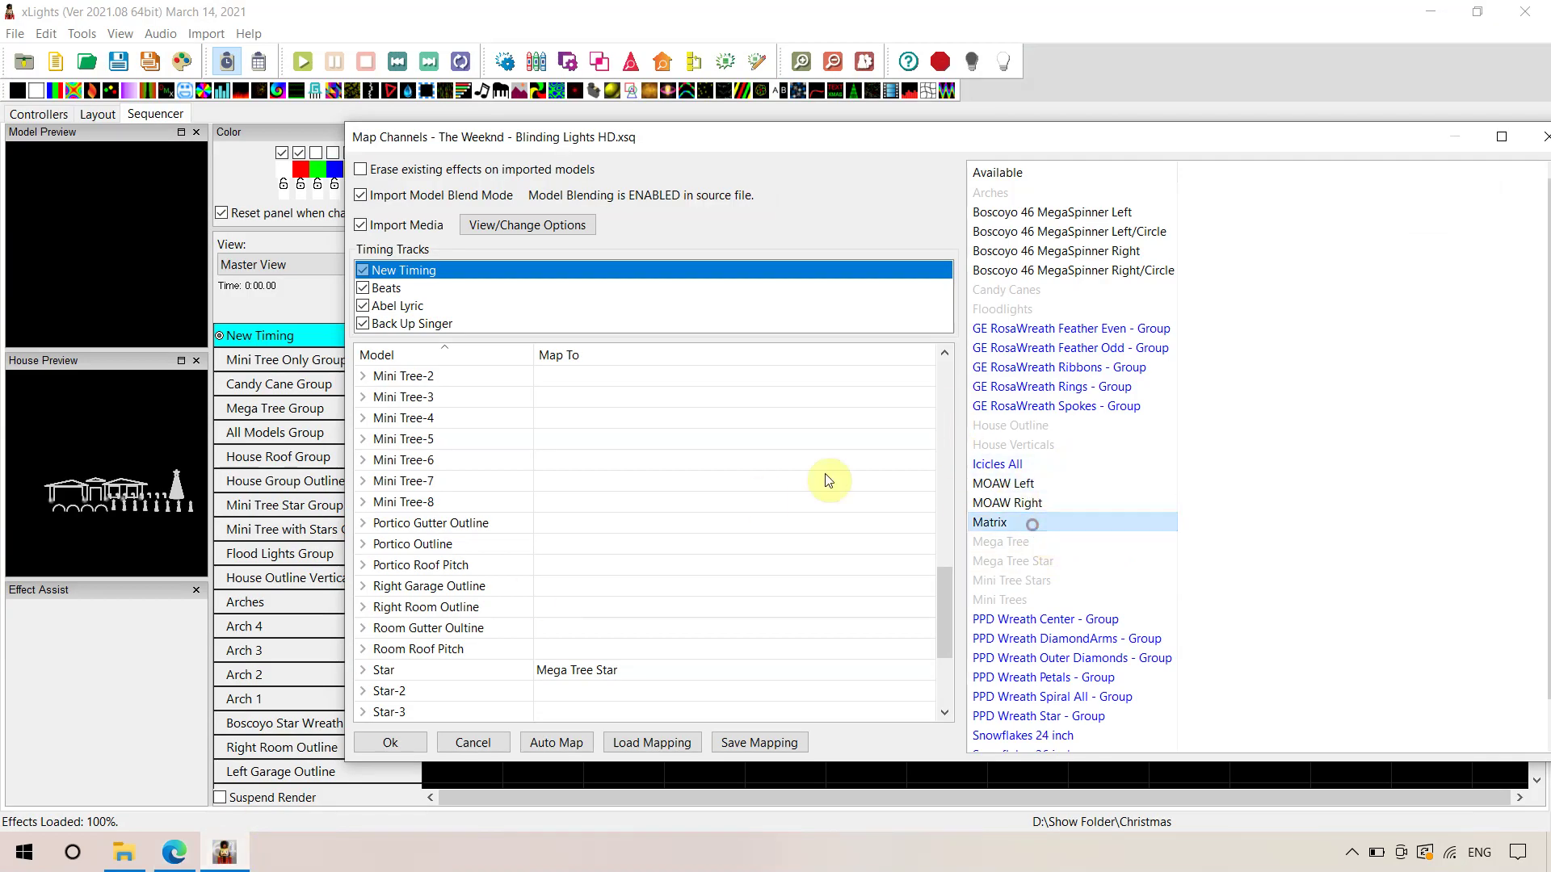
click(1175, 540)
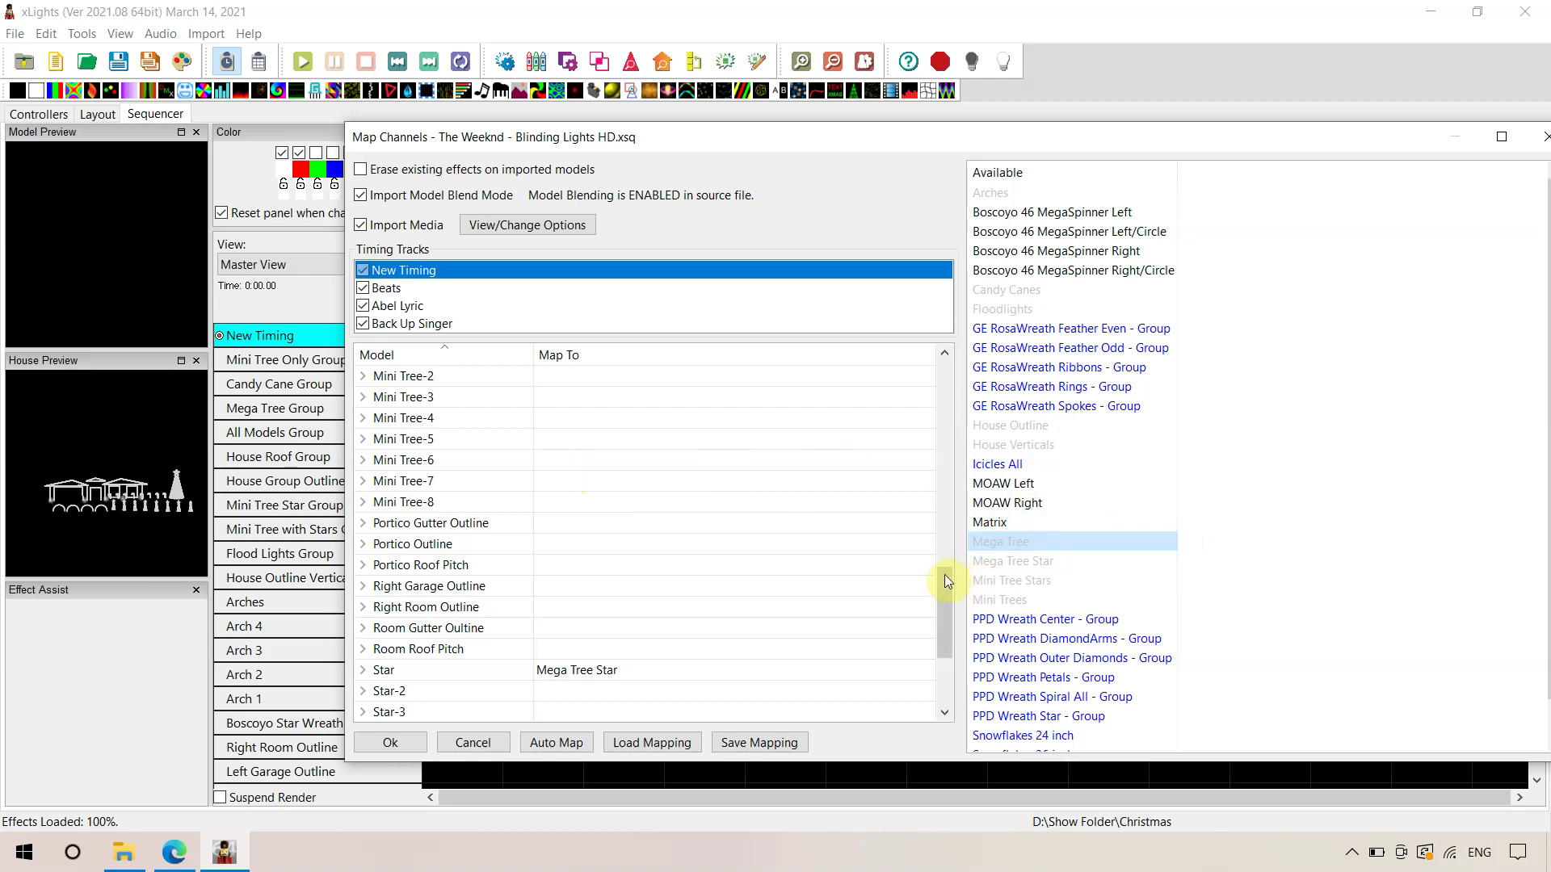
drag(948, 595, 937, 361)
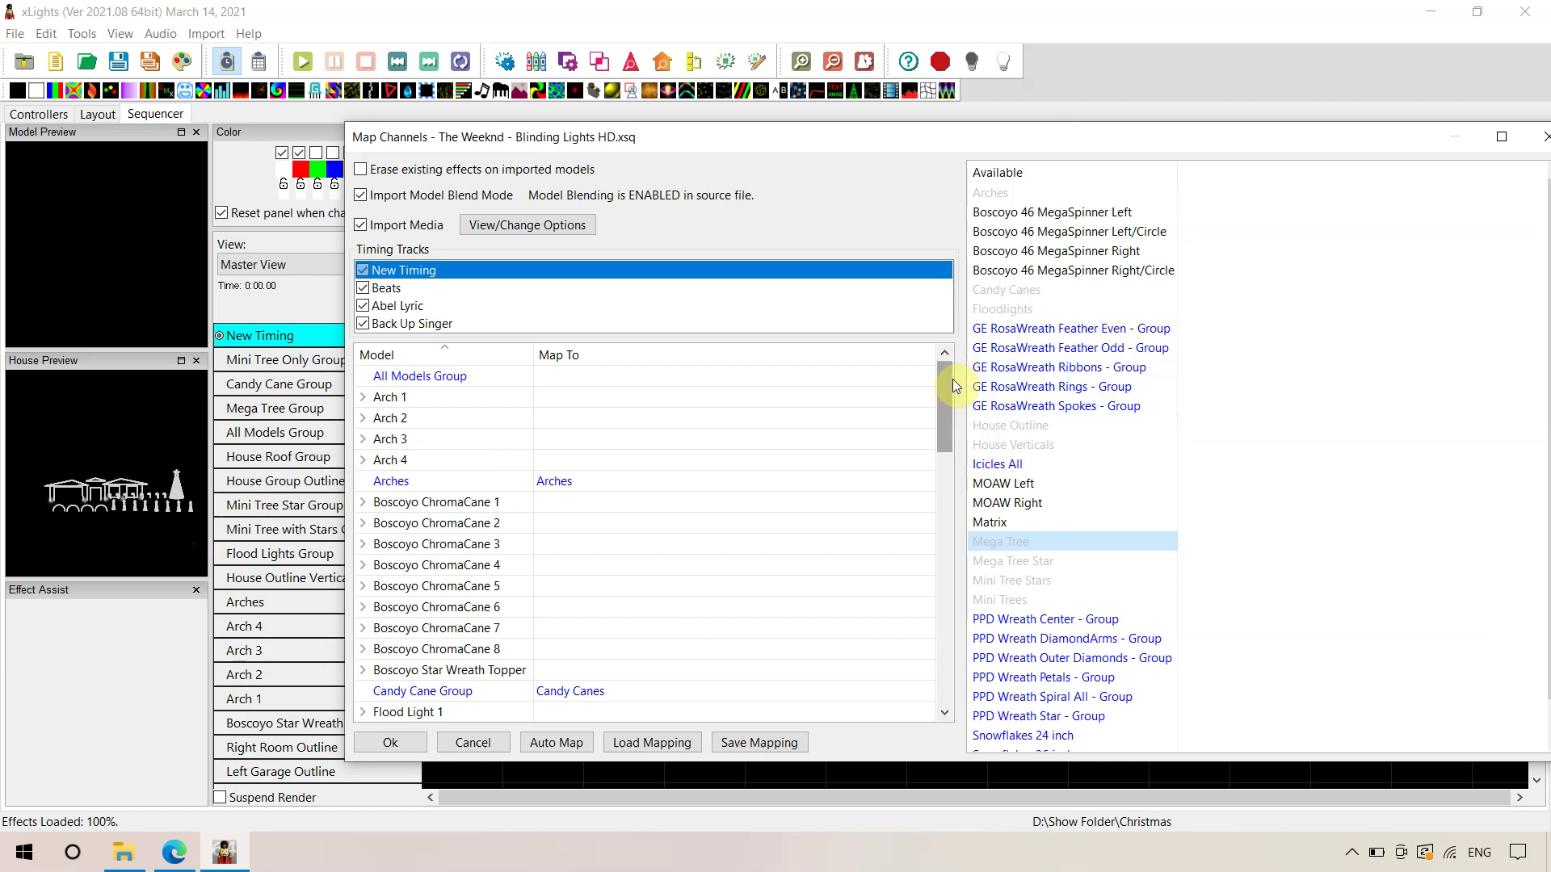
drag(952, 380, 947, 409)
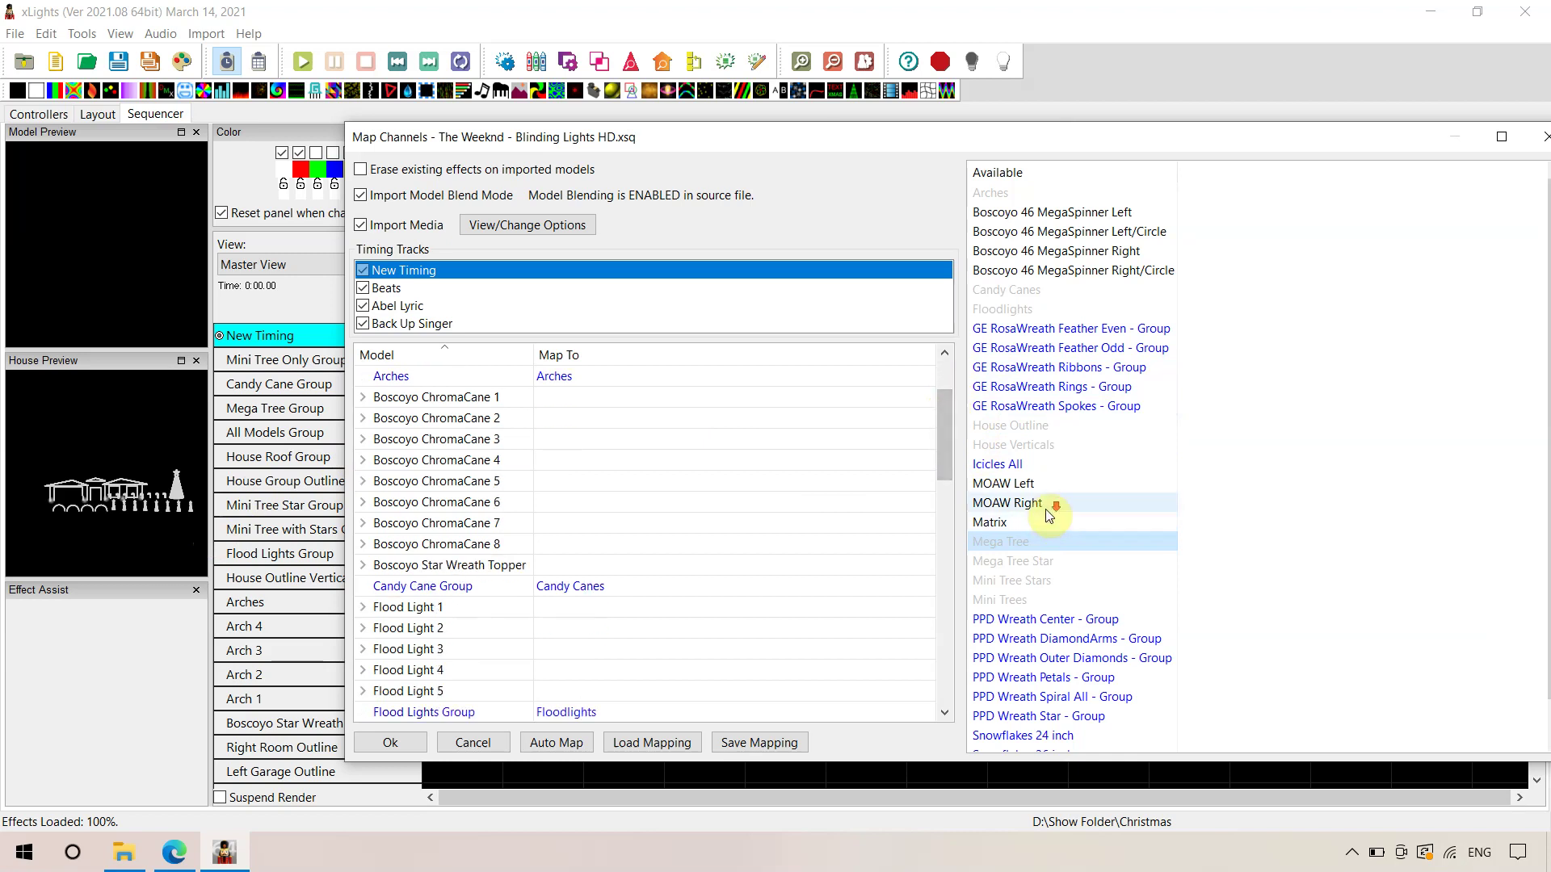
scroll(1045, 511, down, 1)
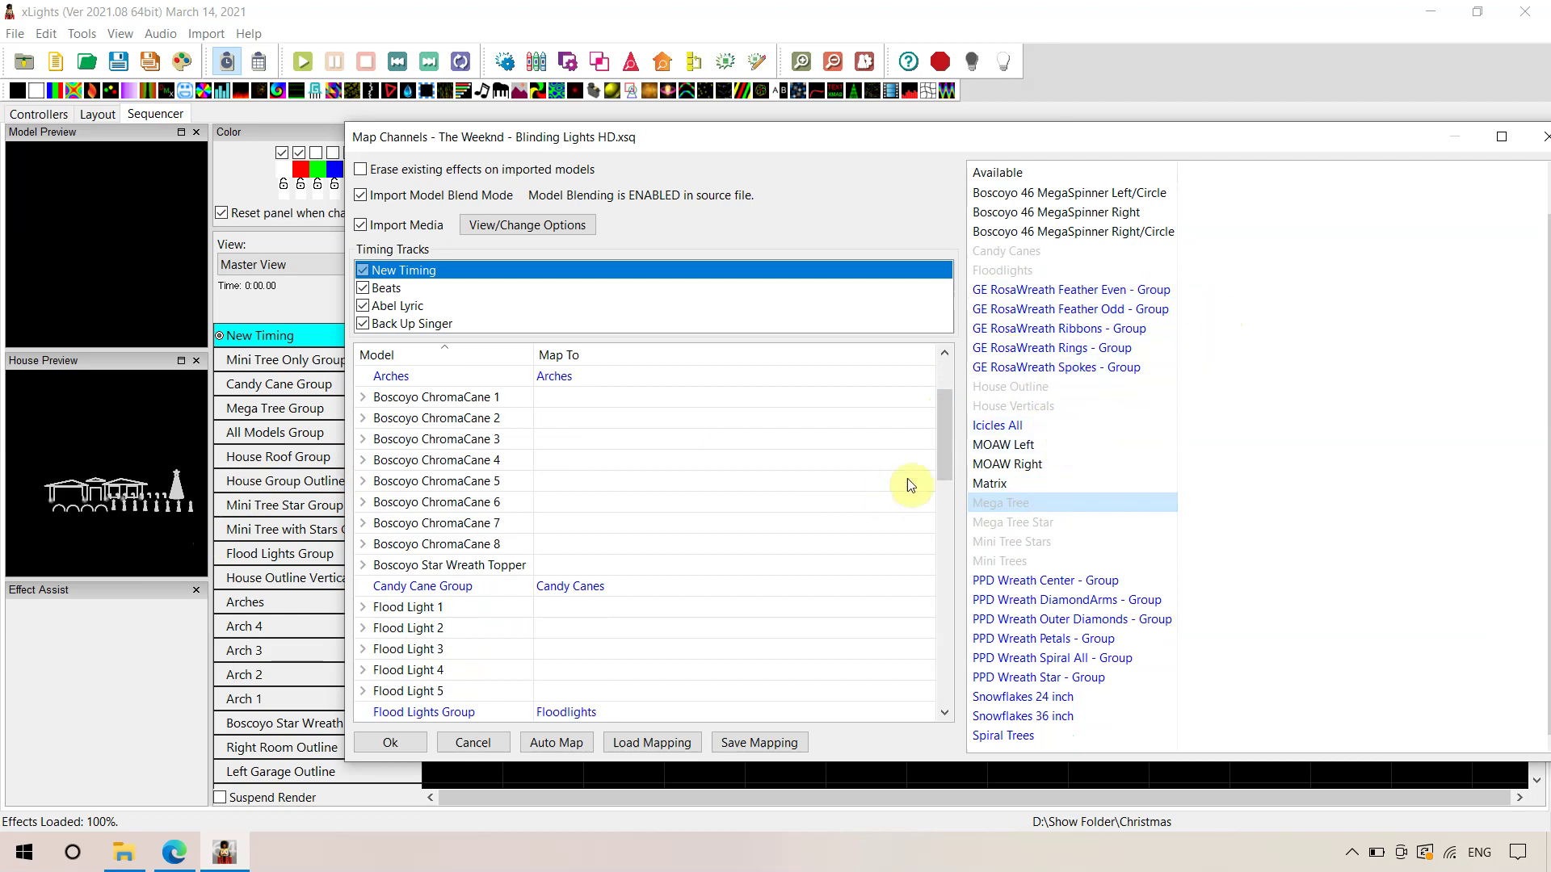
scroll(942, 405, down, 4)
scroll(930, 513, down, 3)
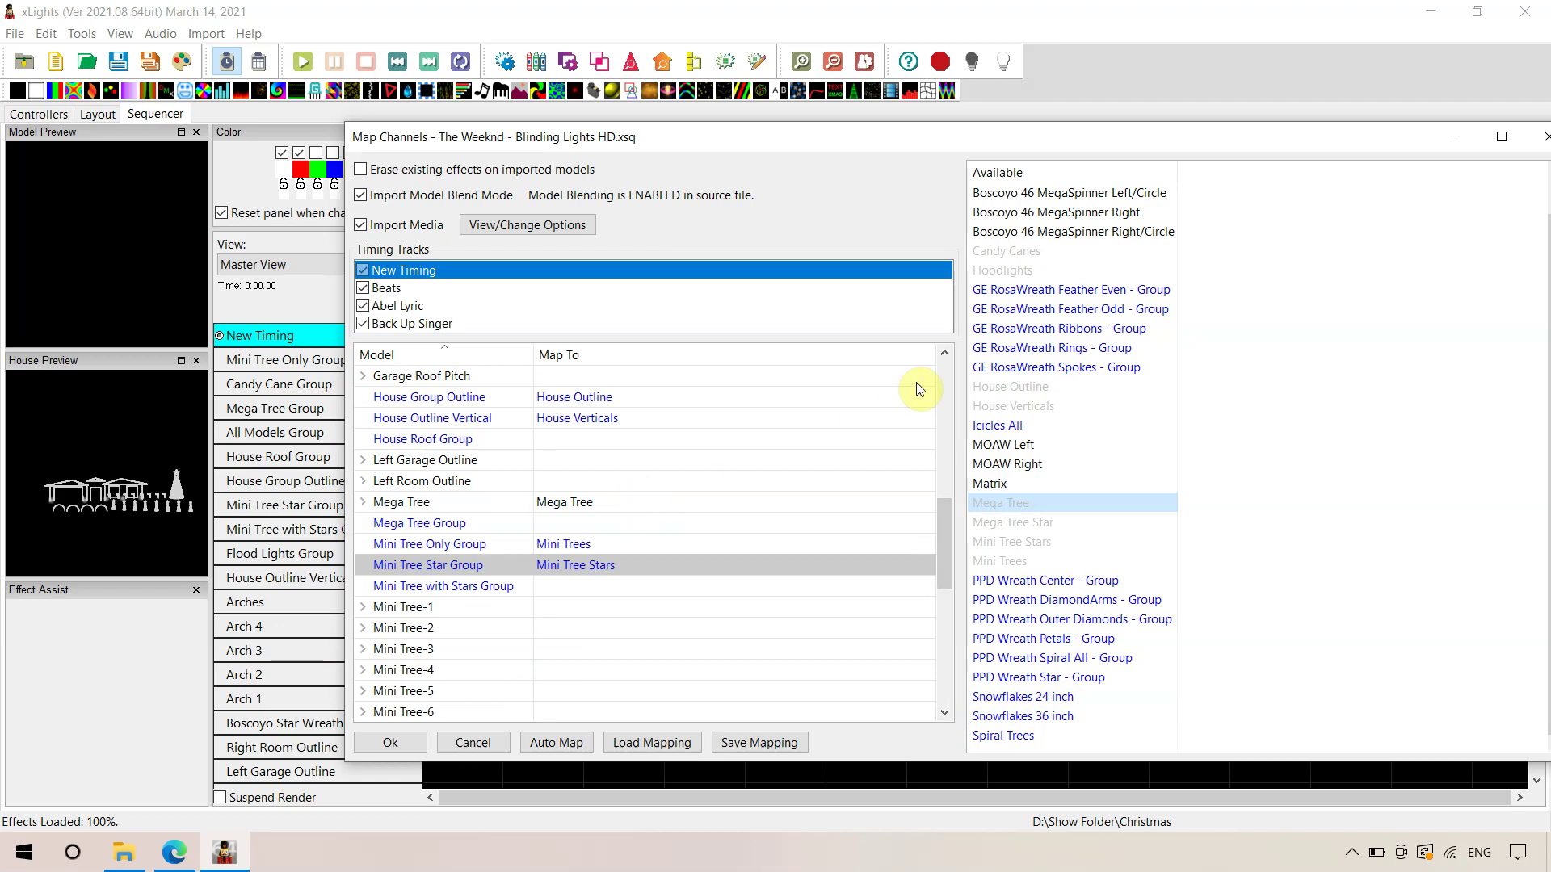
drag(943, 534, 933, 635)
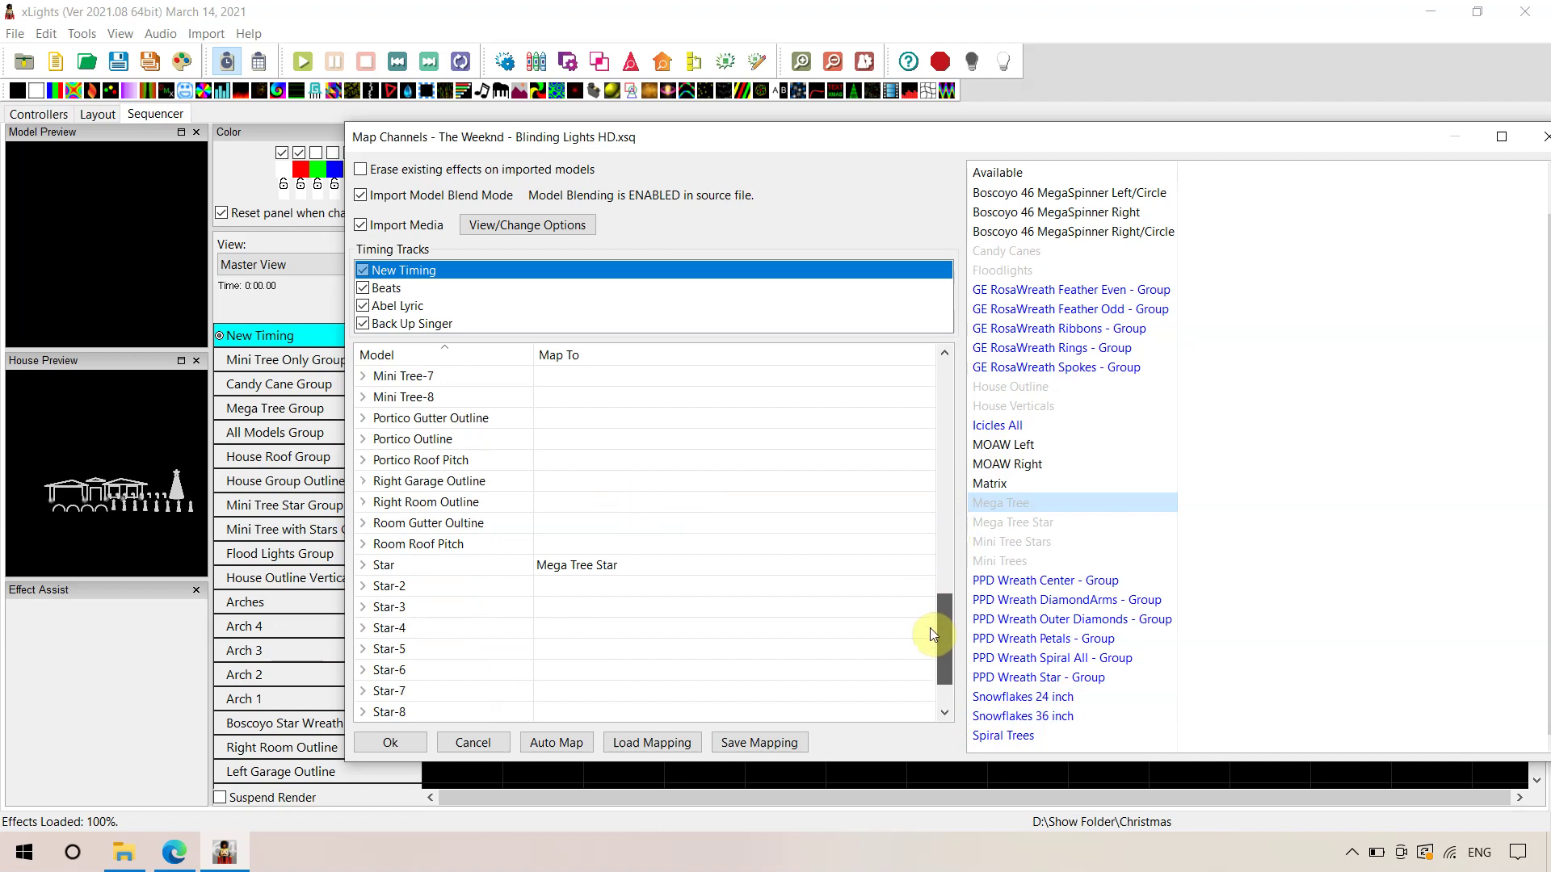
- Save the channel mapping in the Imported folder as RGBSequences
click(761, 743)
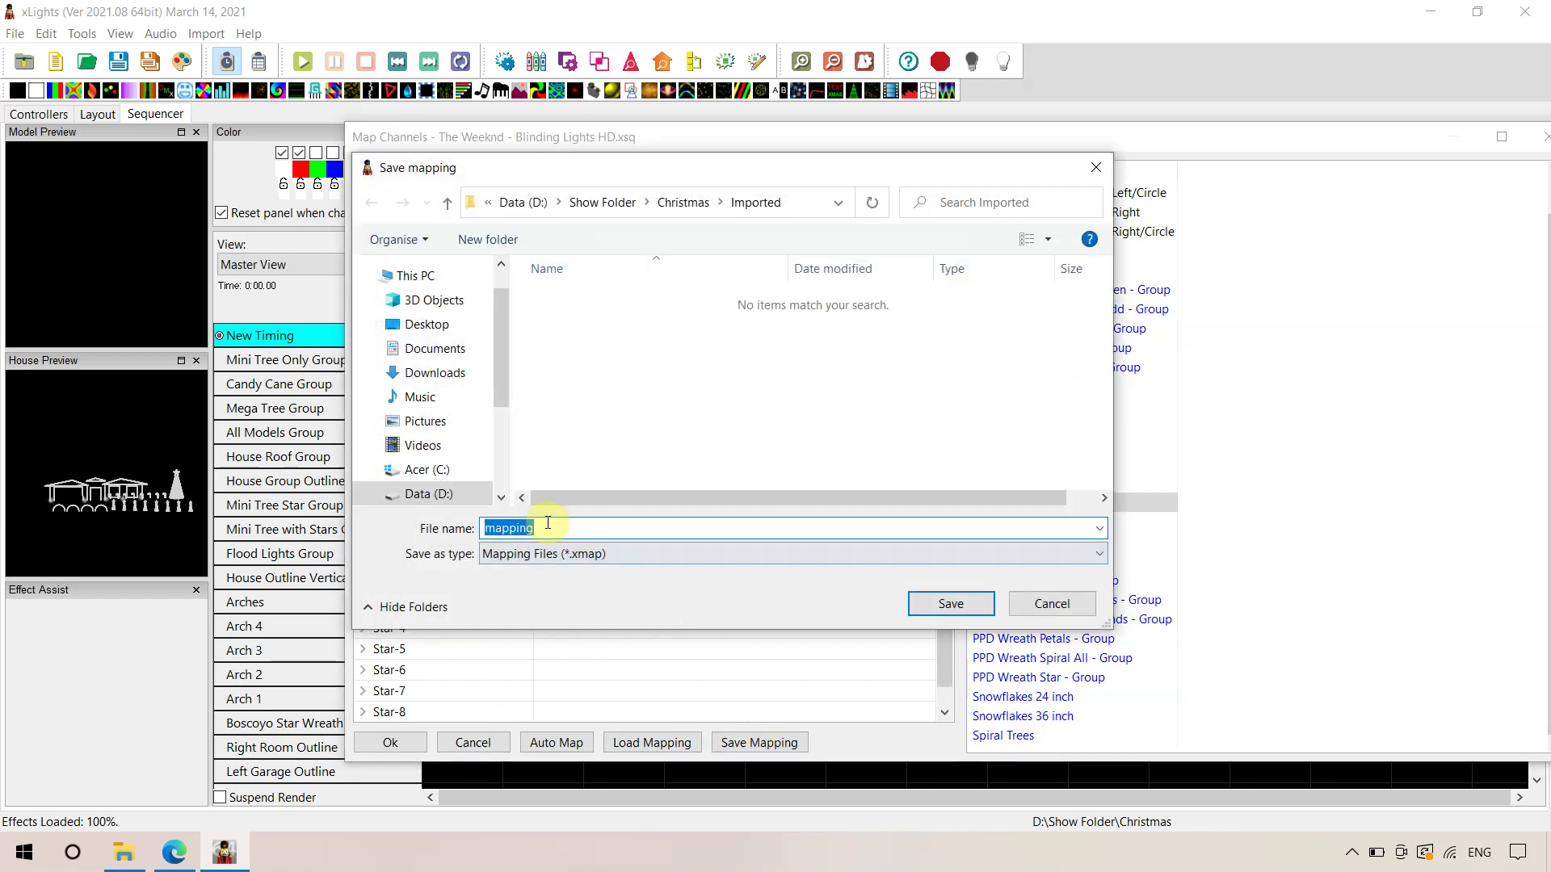
text(RGBSequences)
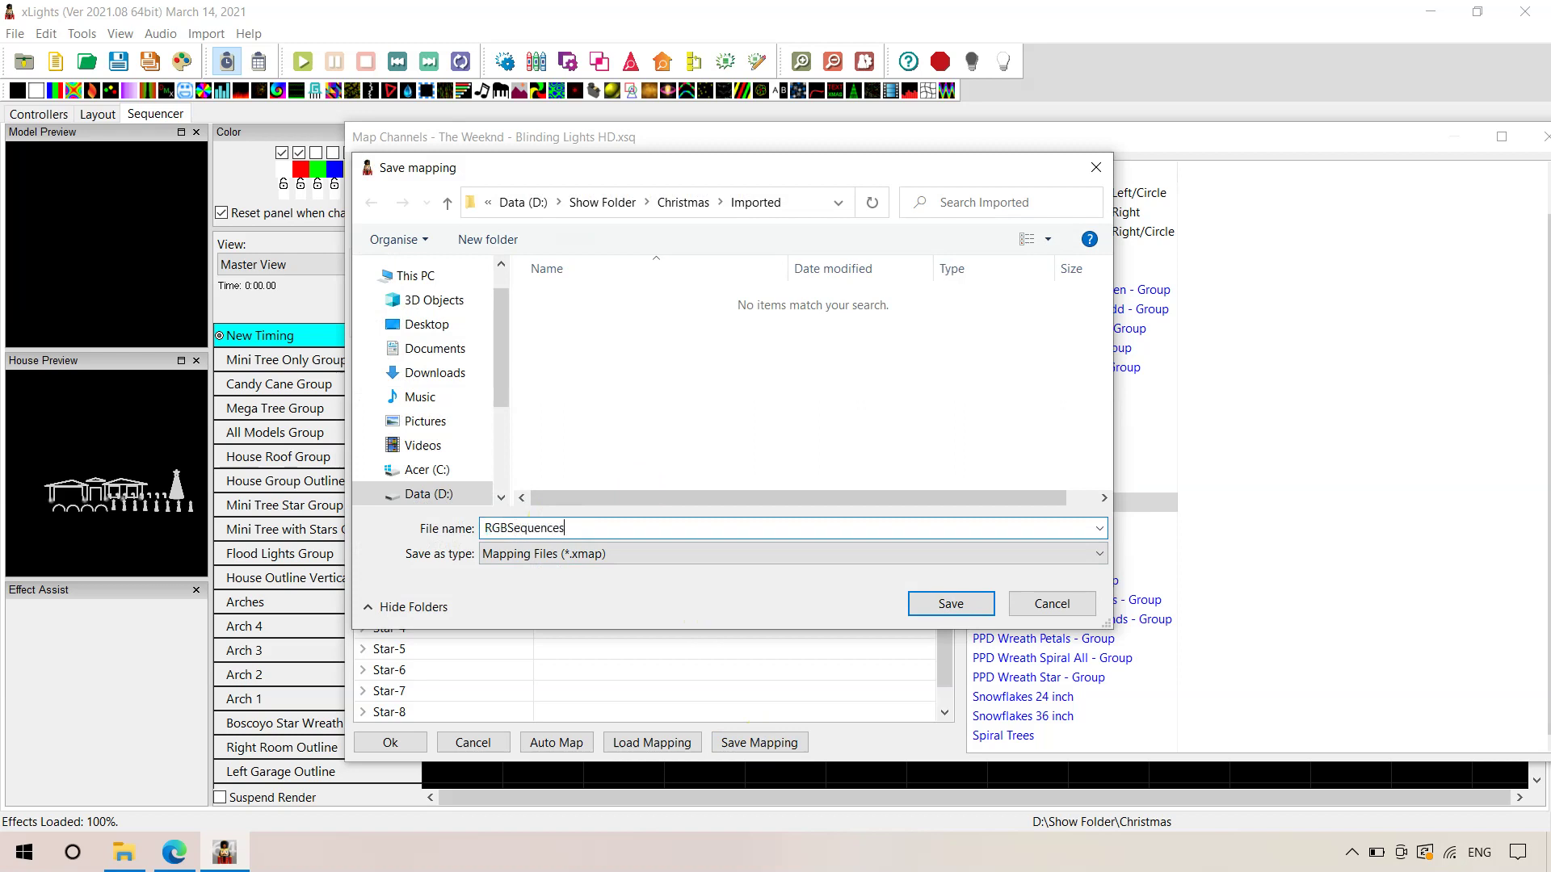
click(945, 603)
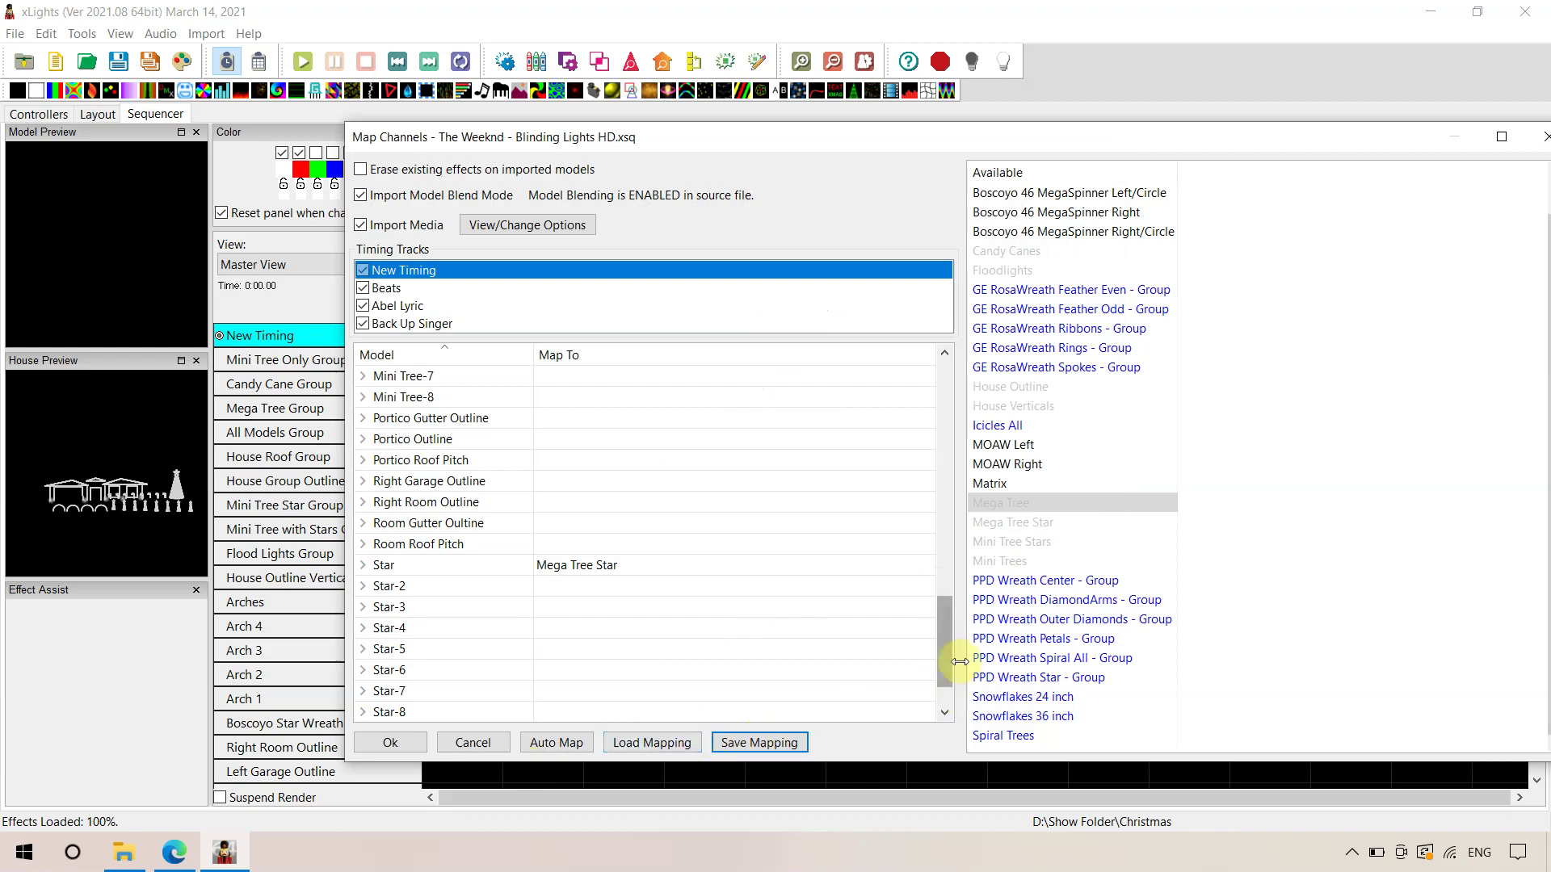
scroll(942, 643, down, 2)
drag(947, 655, 950, 497)
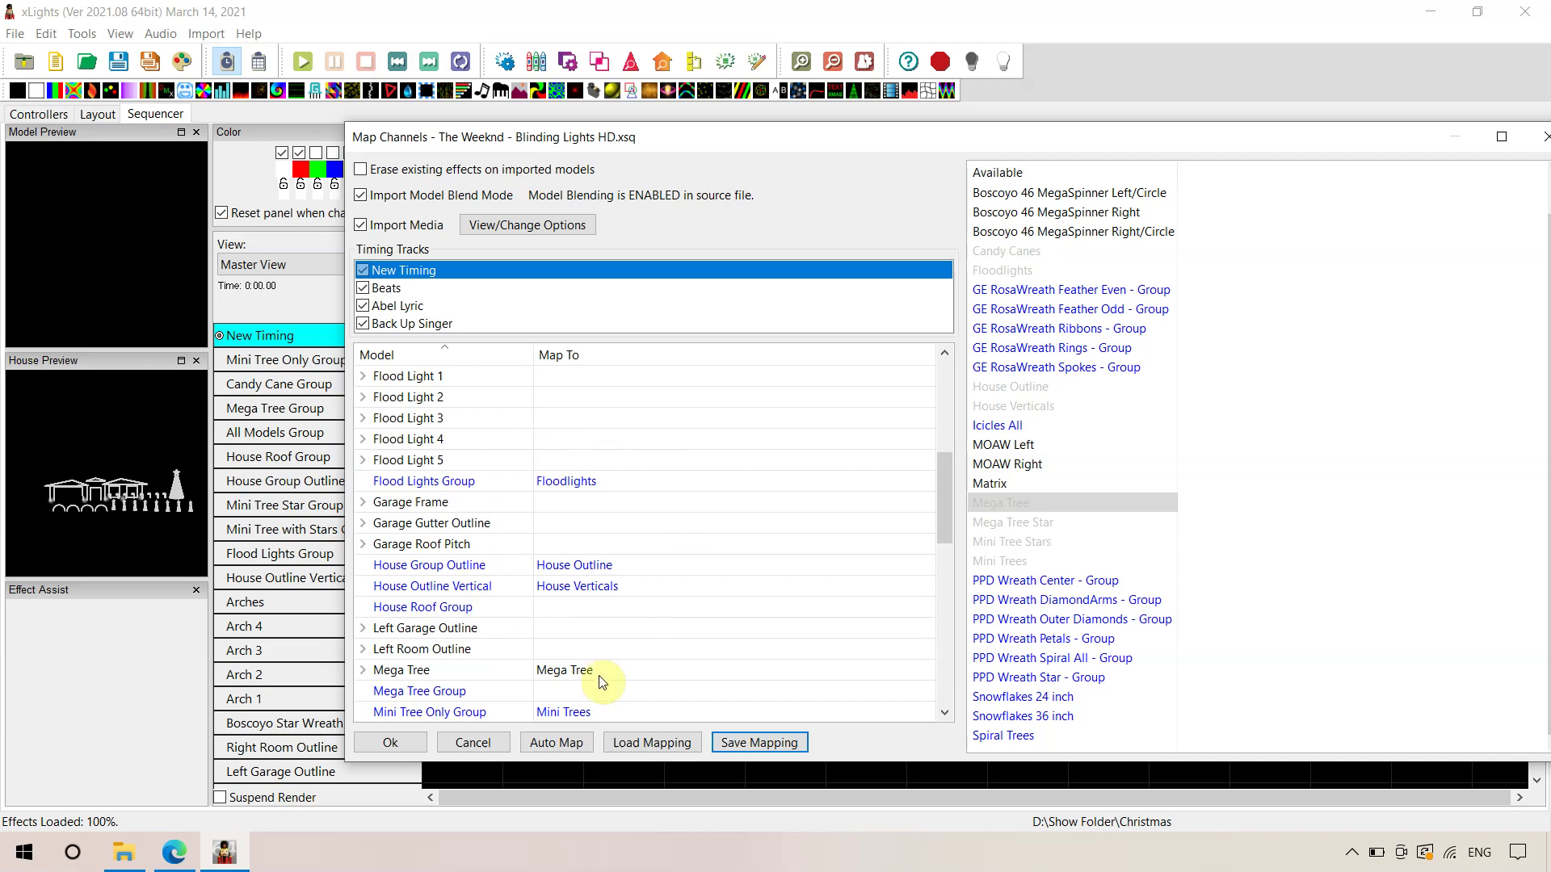
drag(947, 494, 496, 678)
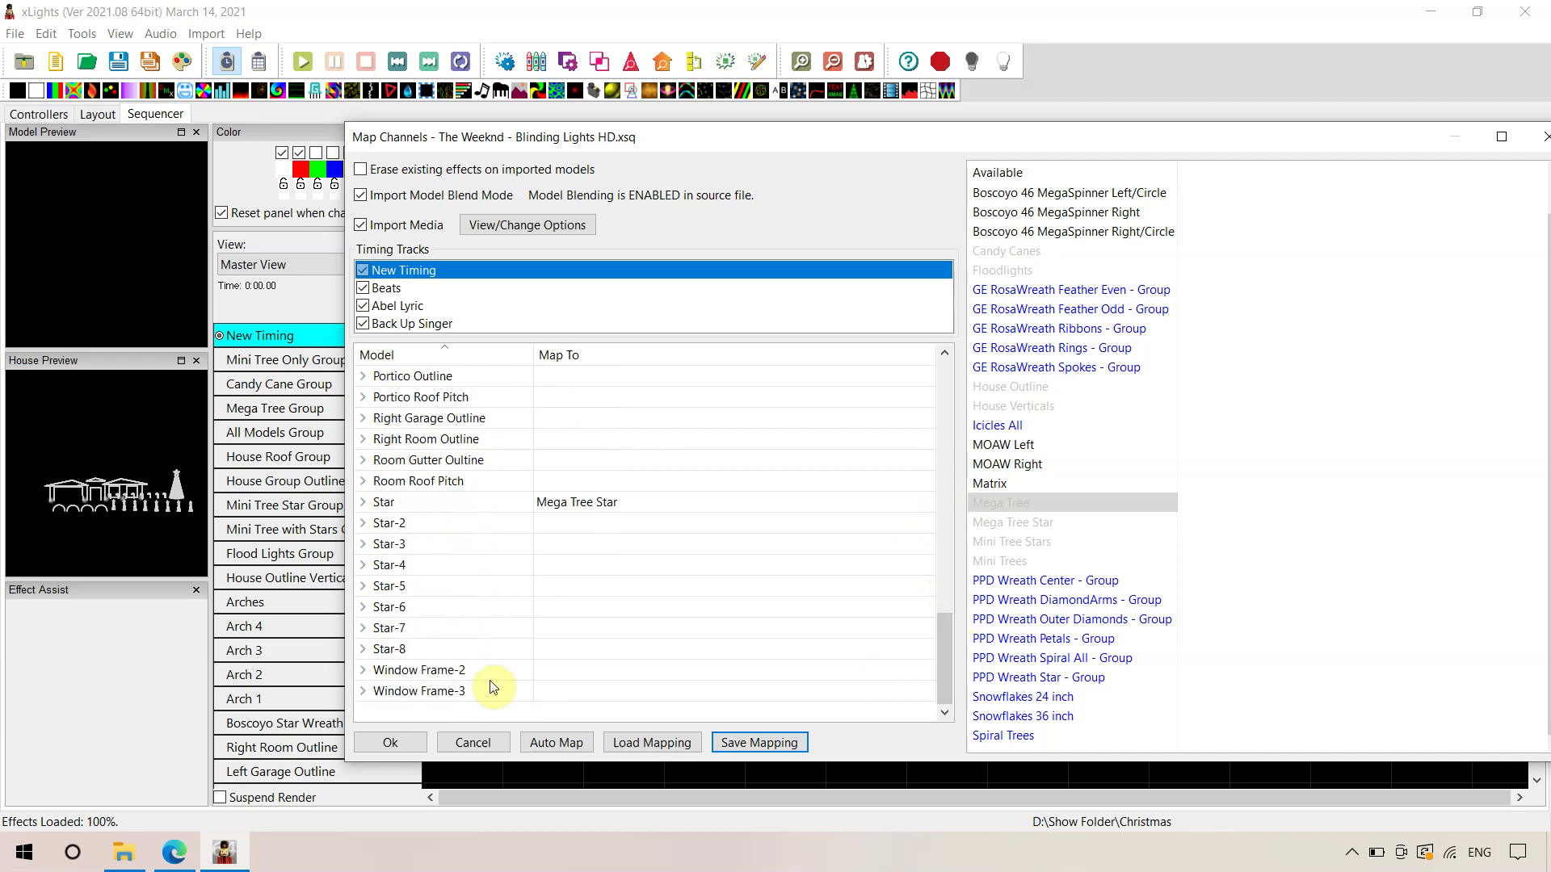
- Confirm the channel mapping to import the Blinding Lights effects and render the whole sequence
click(393, 743)
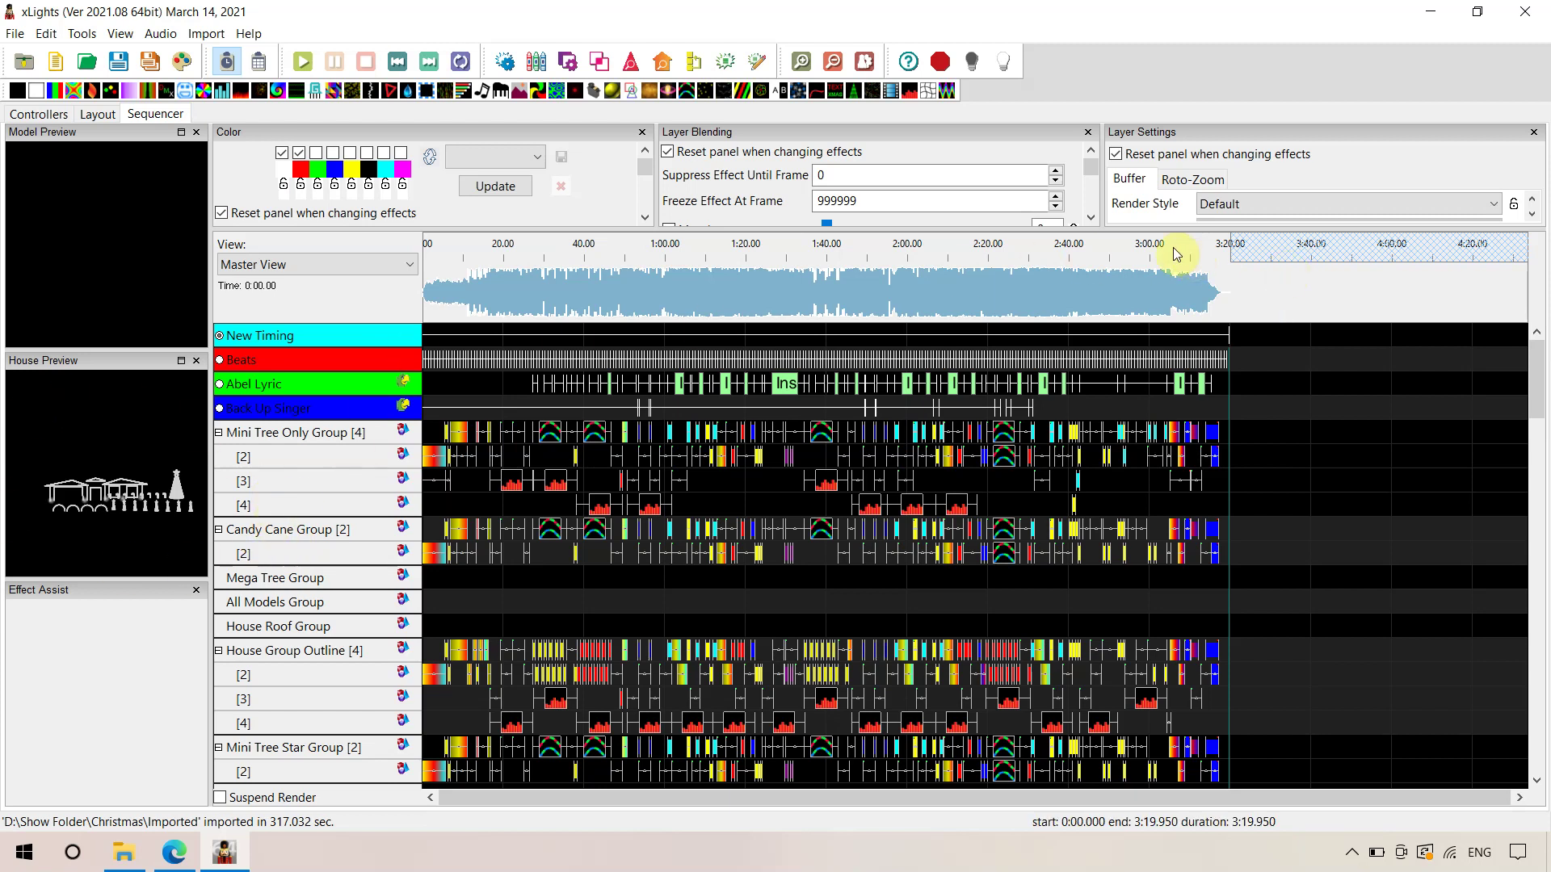
click(182, 62)
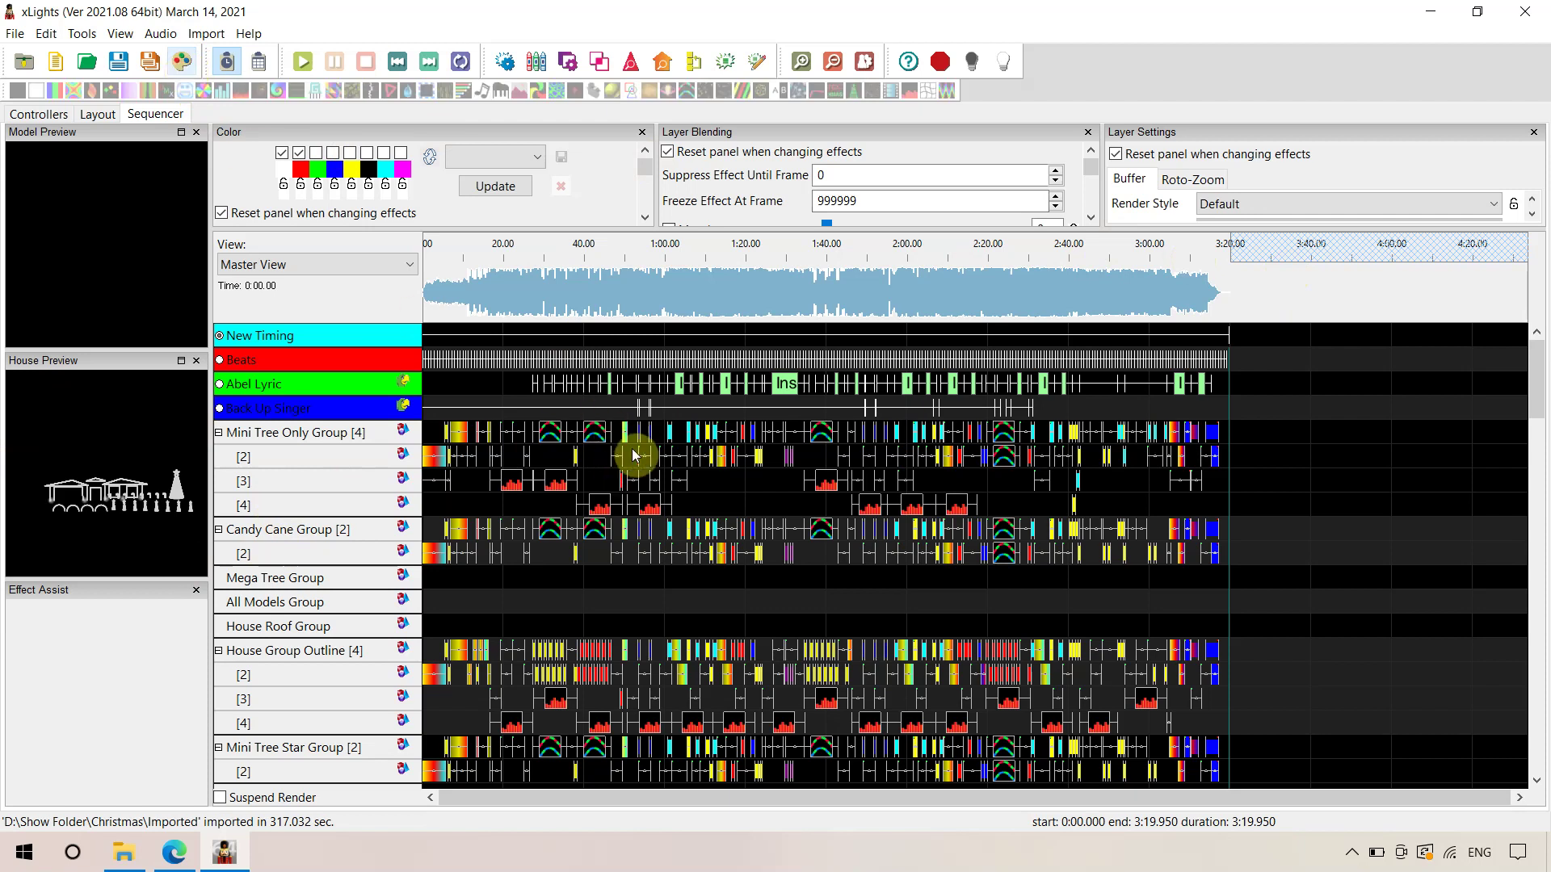
click(517, 509)
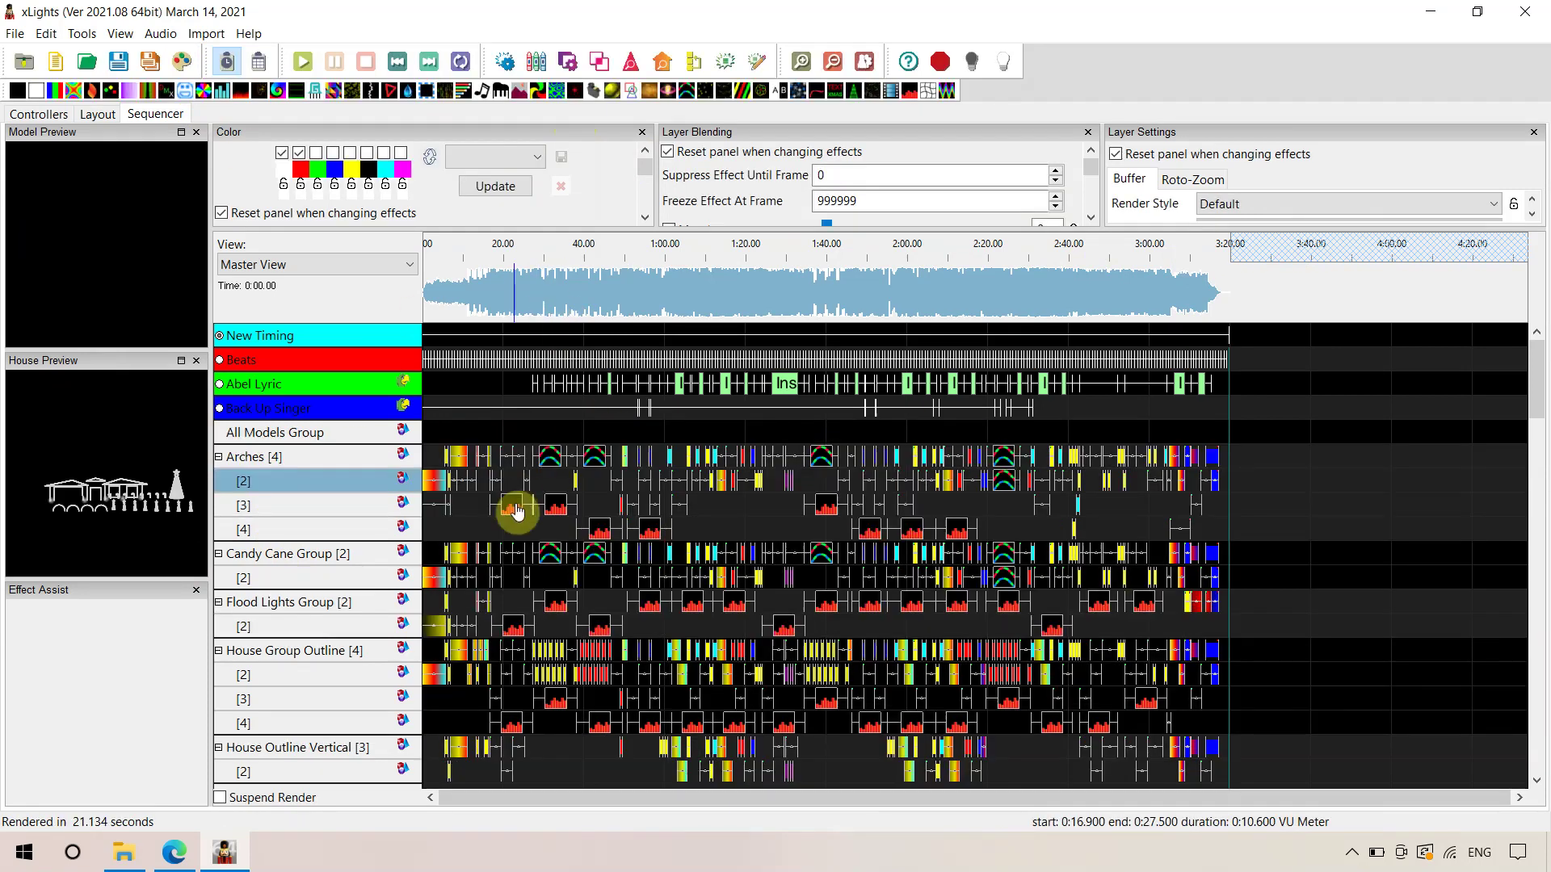
- Undock the House Preview and enlarge it across most of the screen to show the full display
click(280, 235)
click(162, 36)
click(202, 276)
click(755, 578)
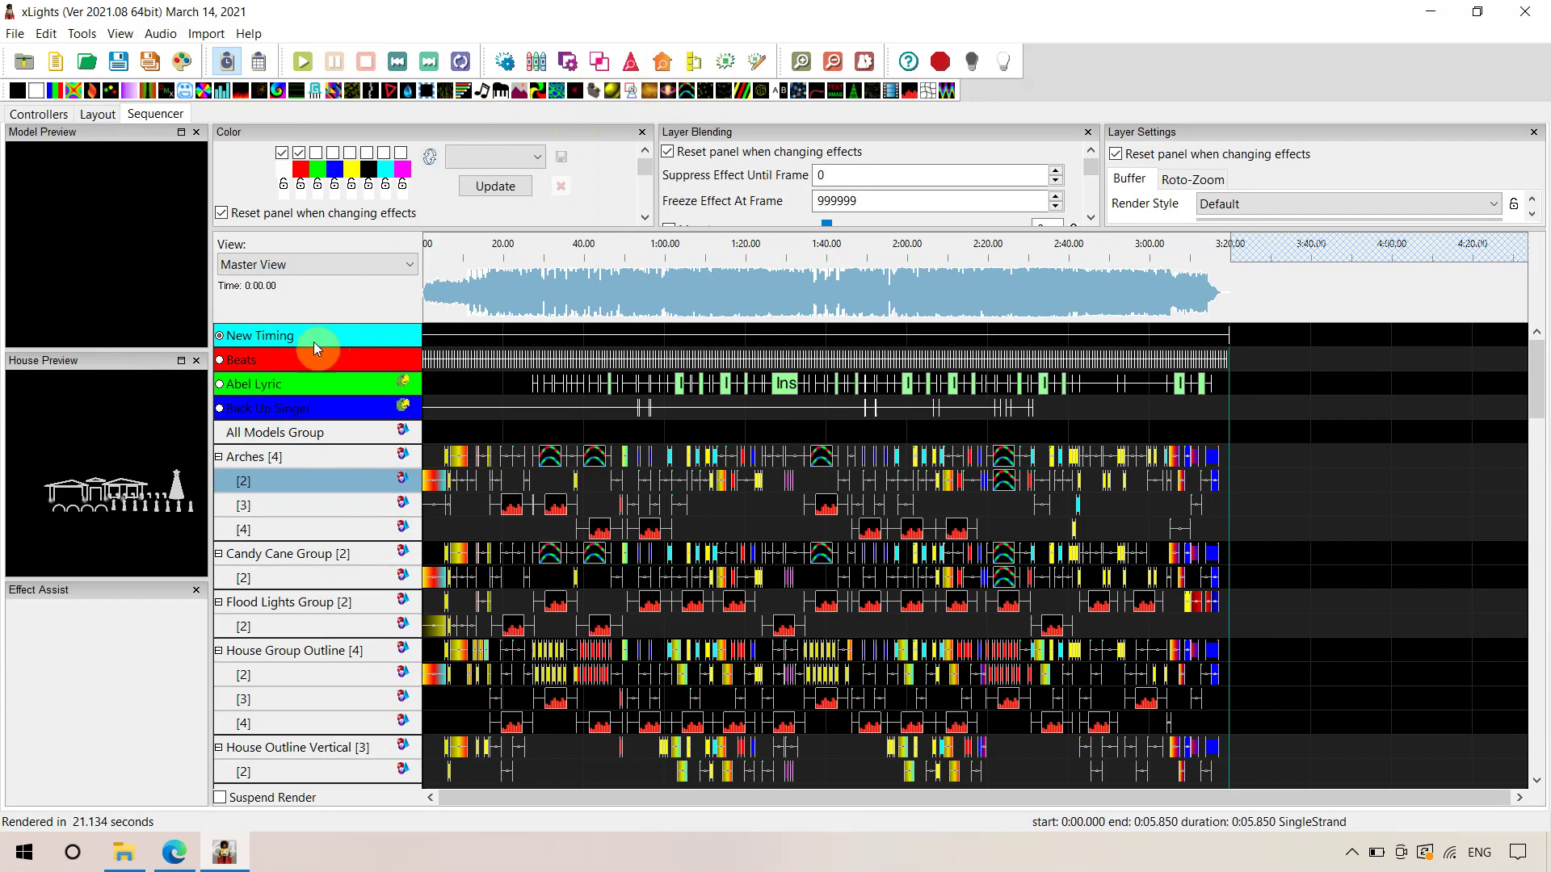
drag(94, 362, 1421, 771)
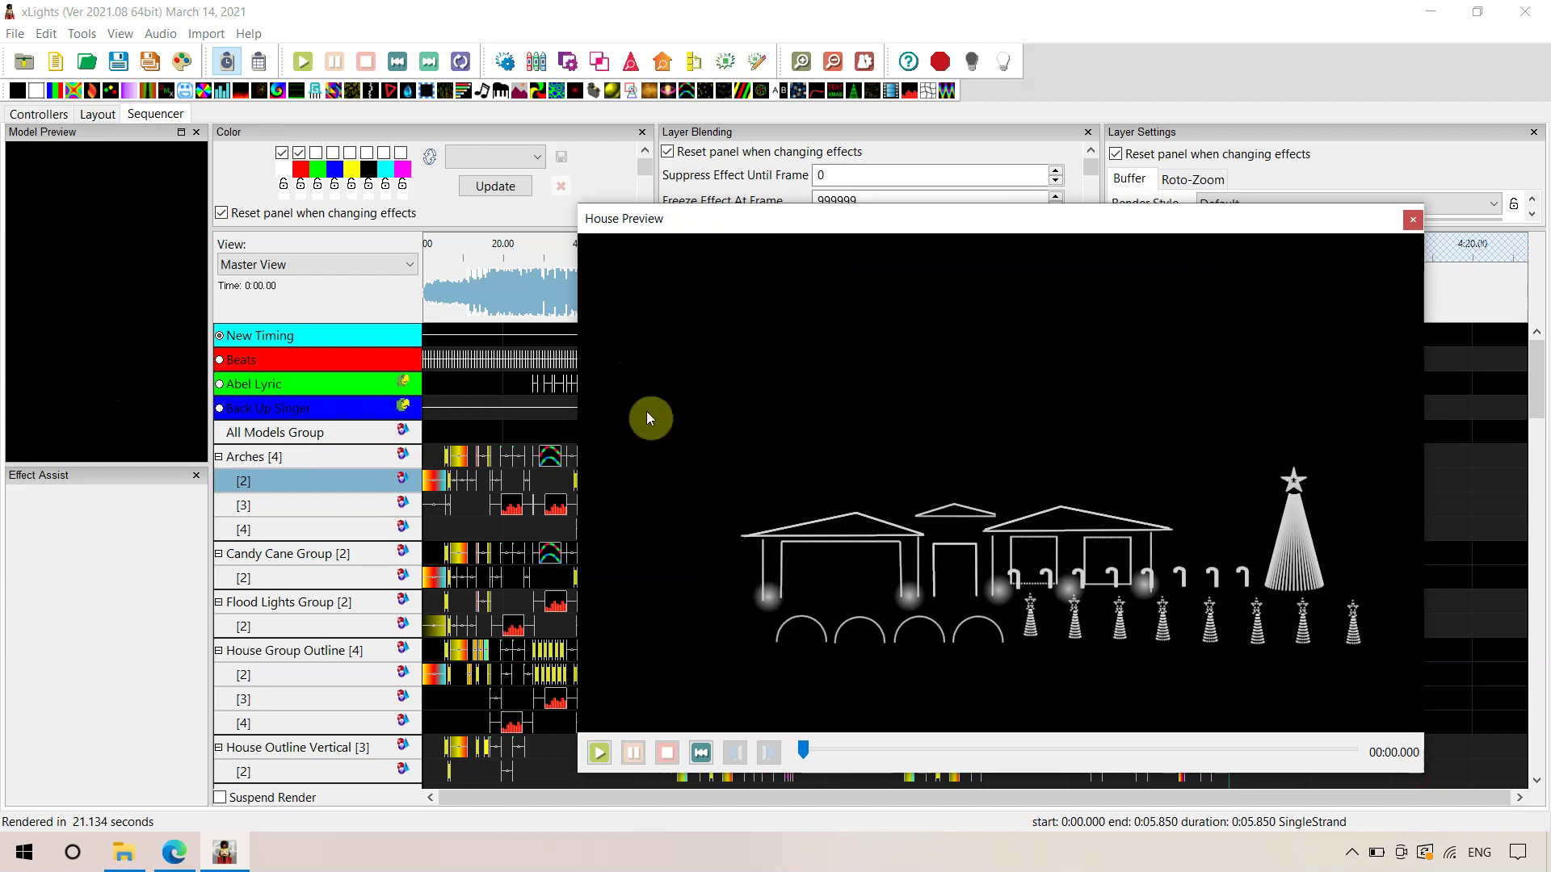
drag(578, 412, 155, 368)
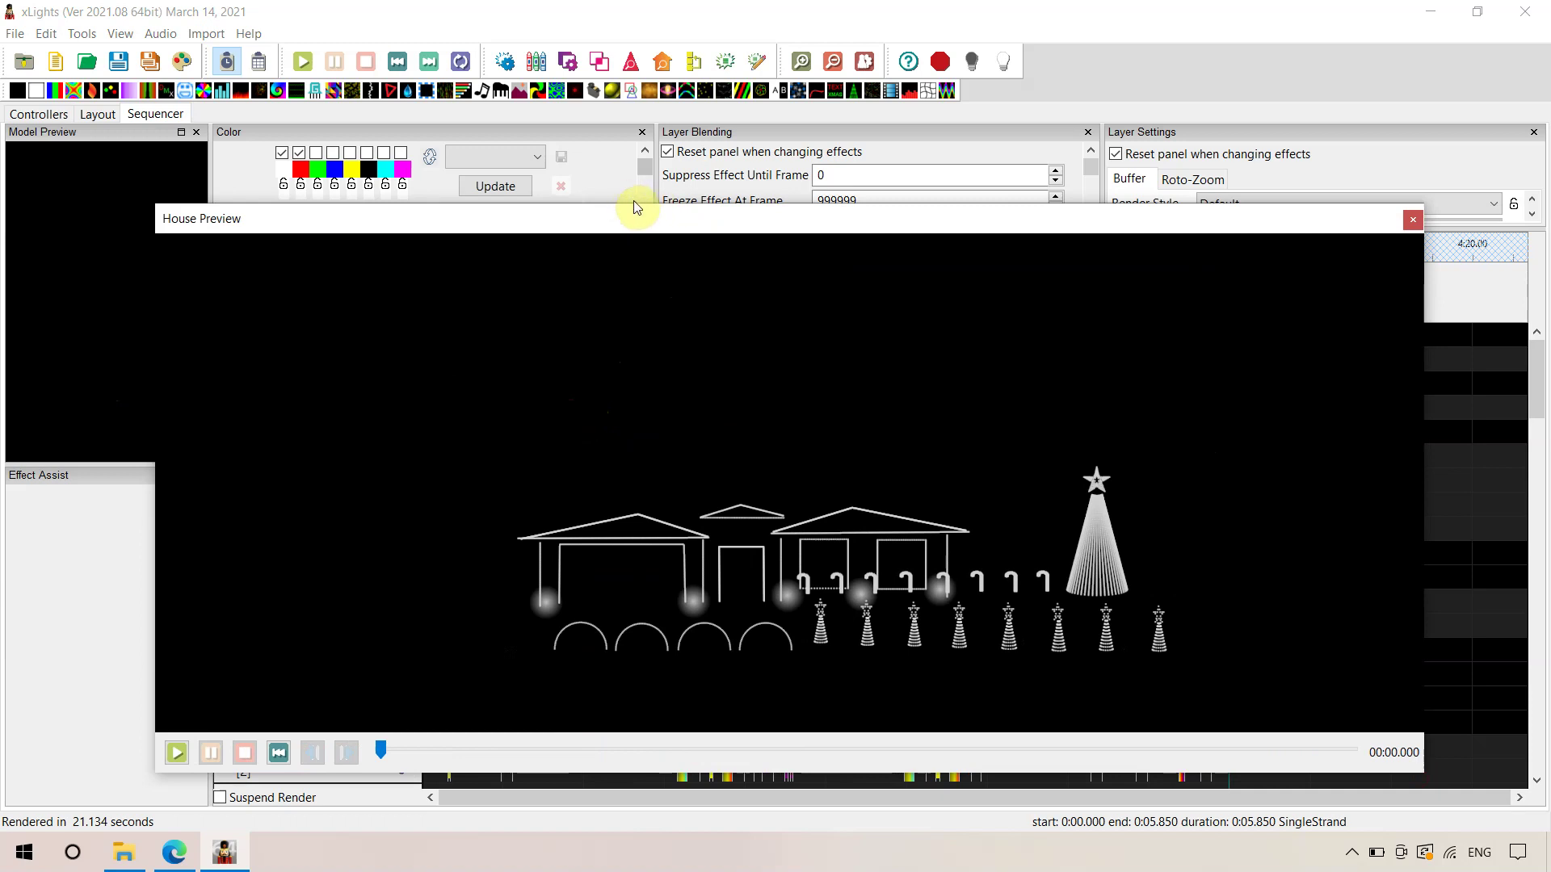
drag(633, 203, 647, 22)
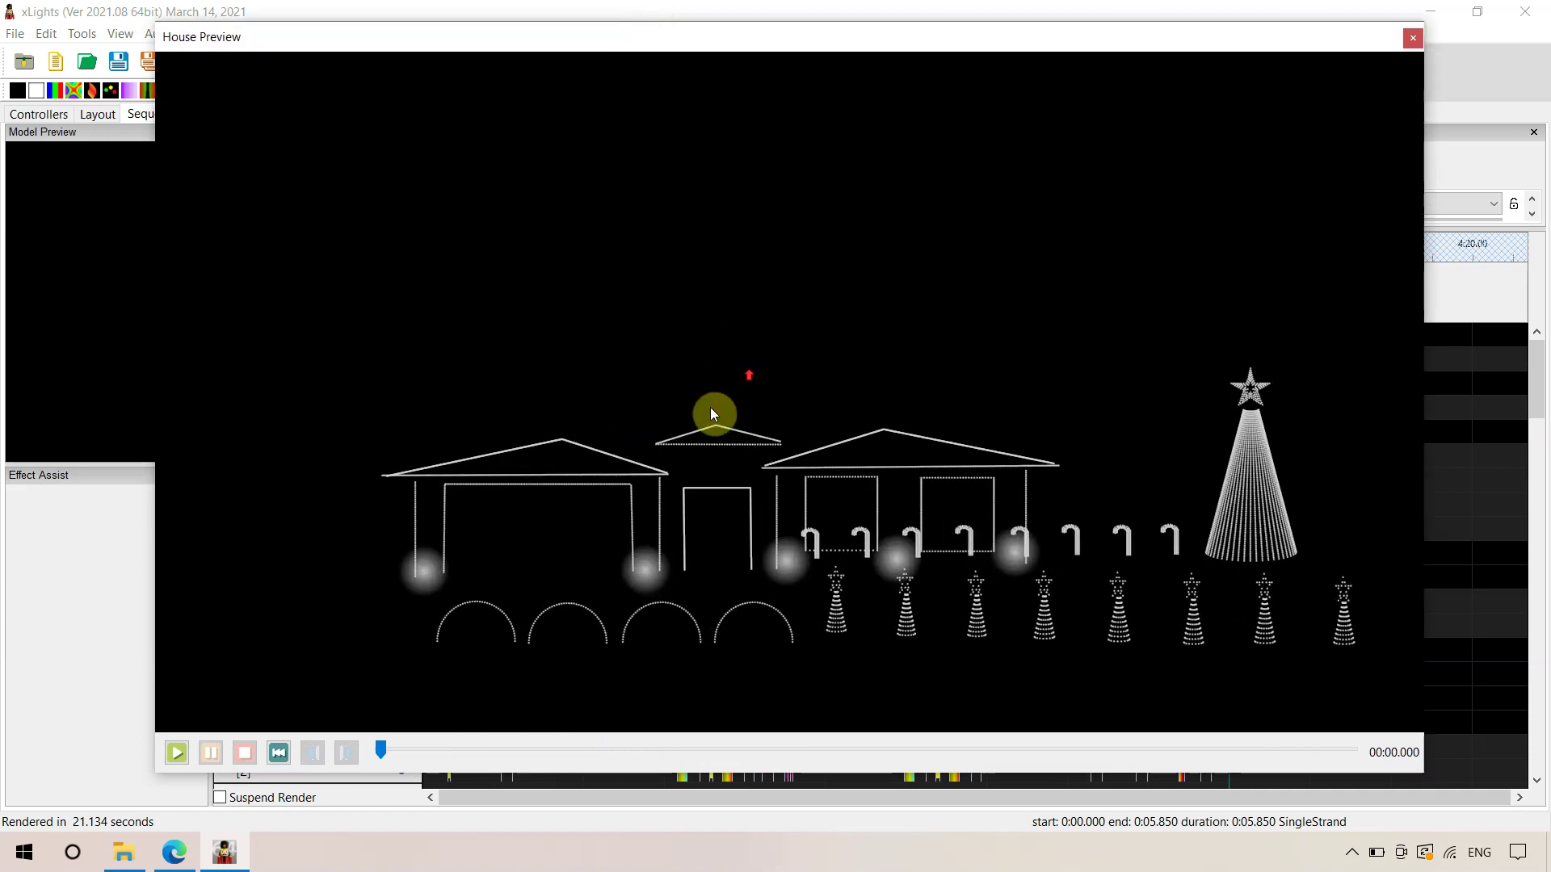
- Play the sequence from the start in the enlarged House Preview, pause at about 0:11, and close the preview
click(279, 752)
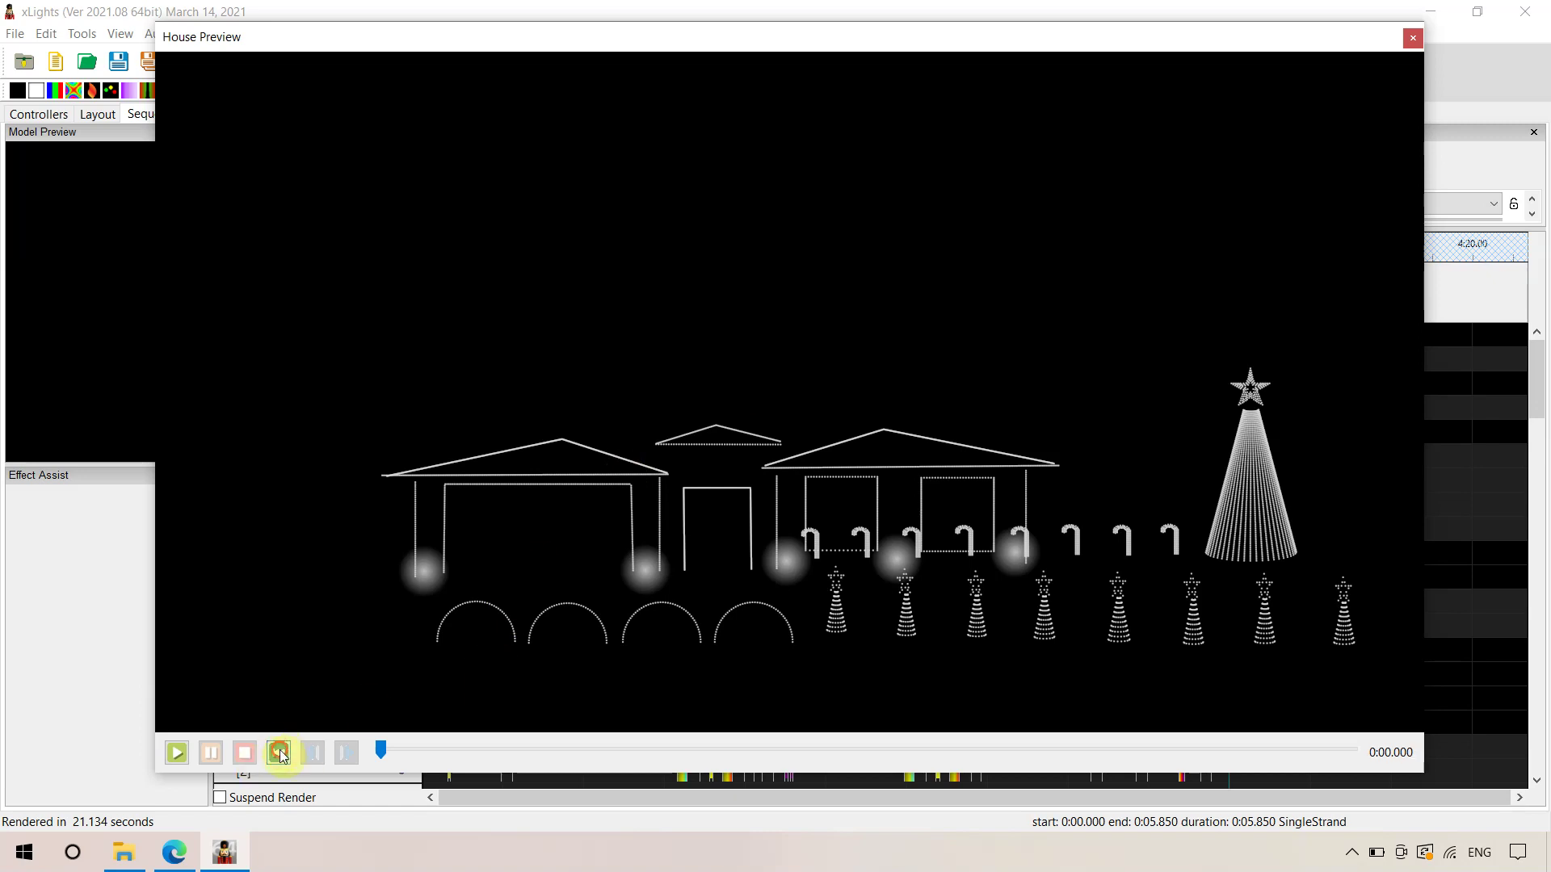
click(174, 753)
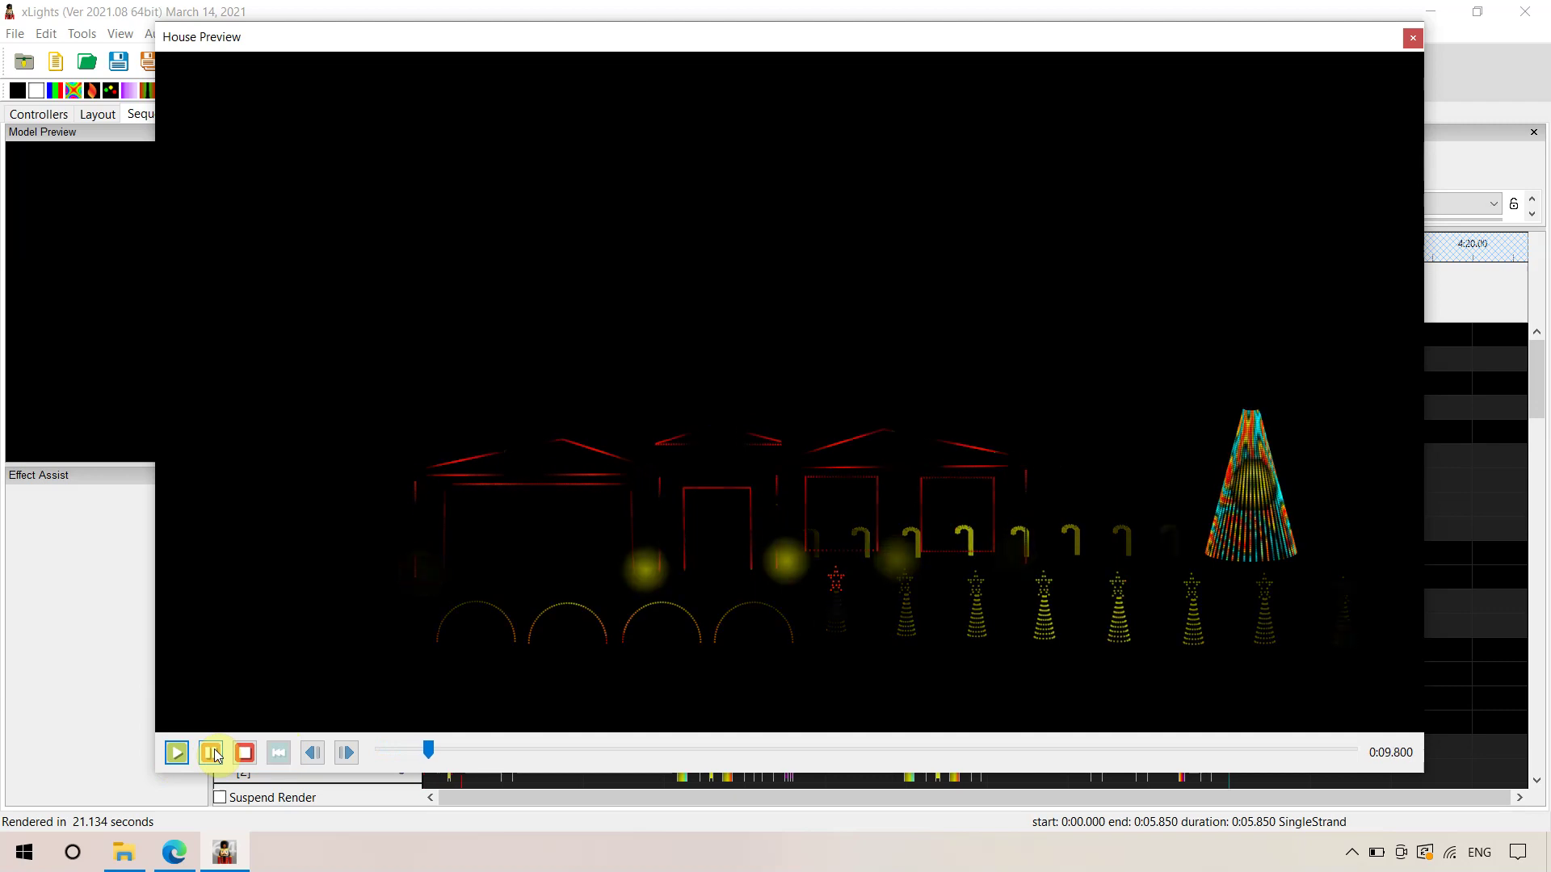
click(212, 753)
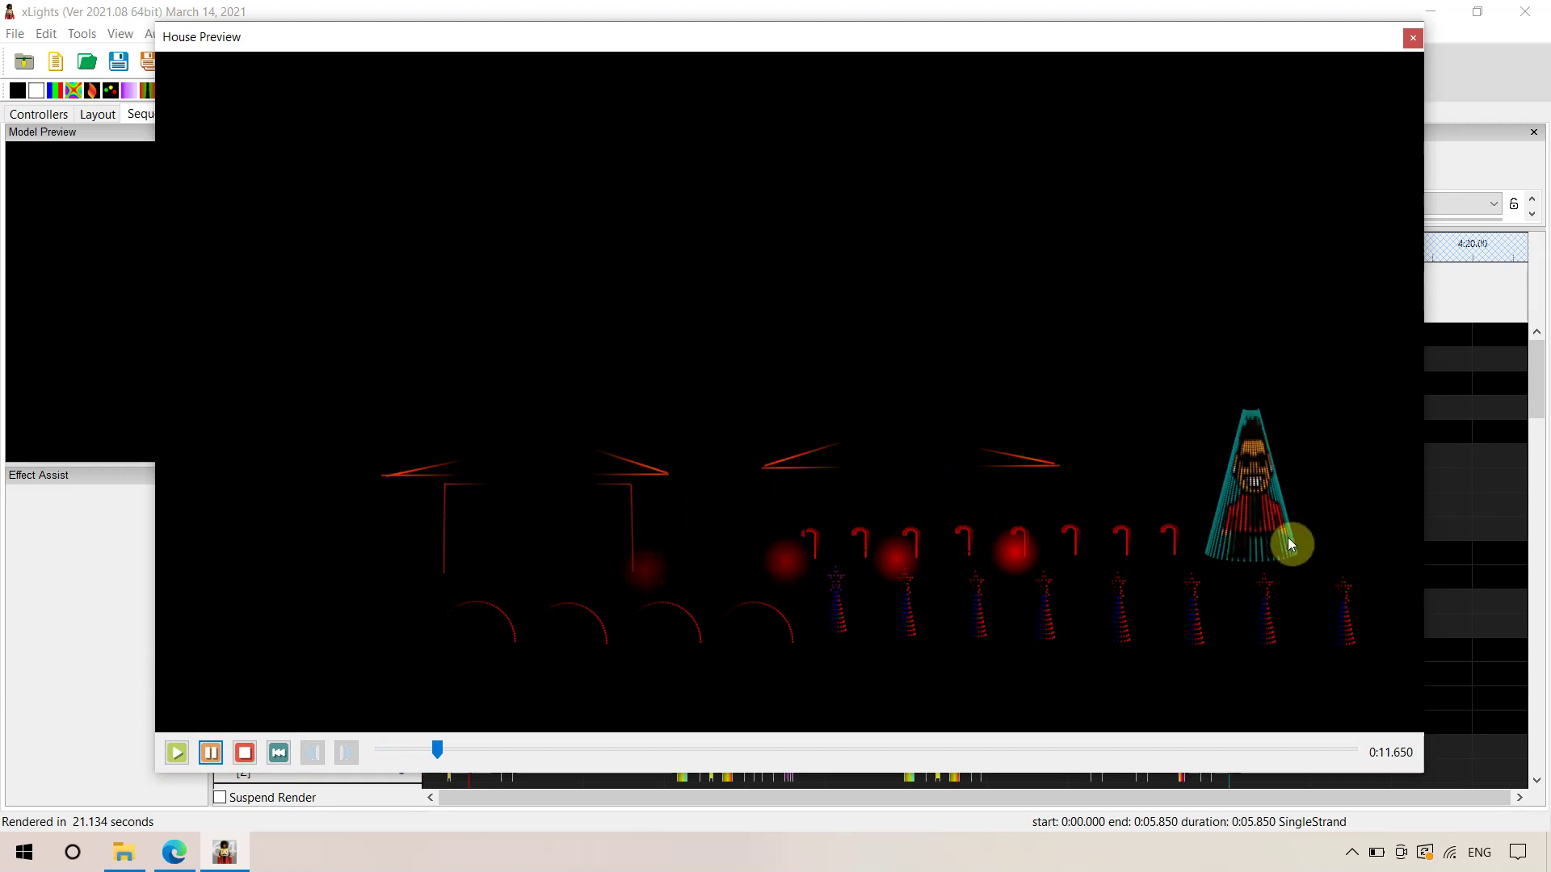
click(1413, 37)
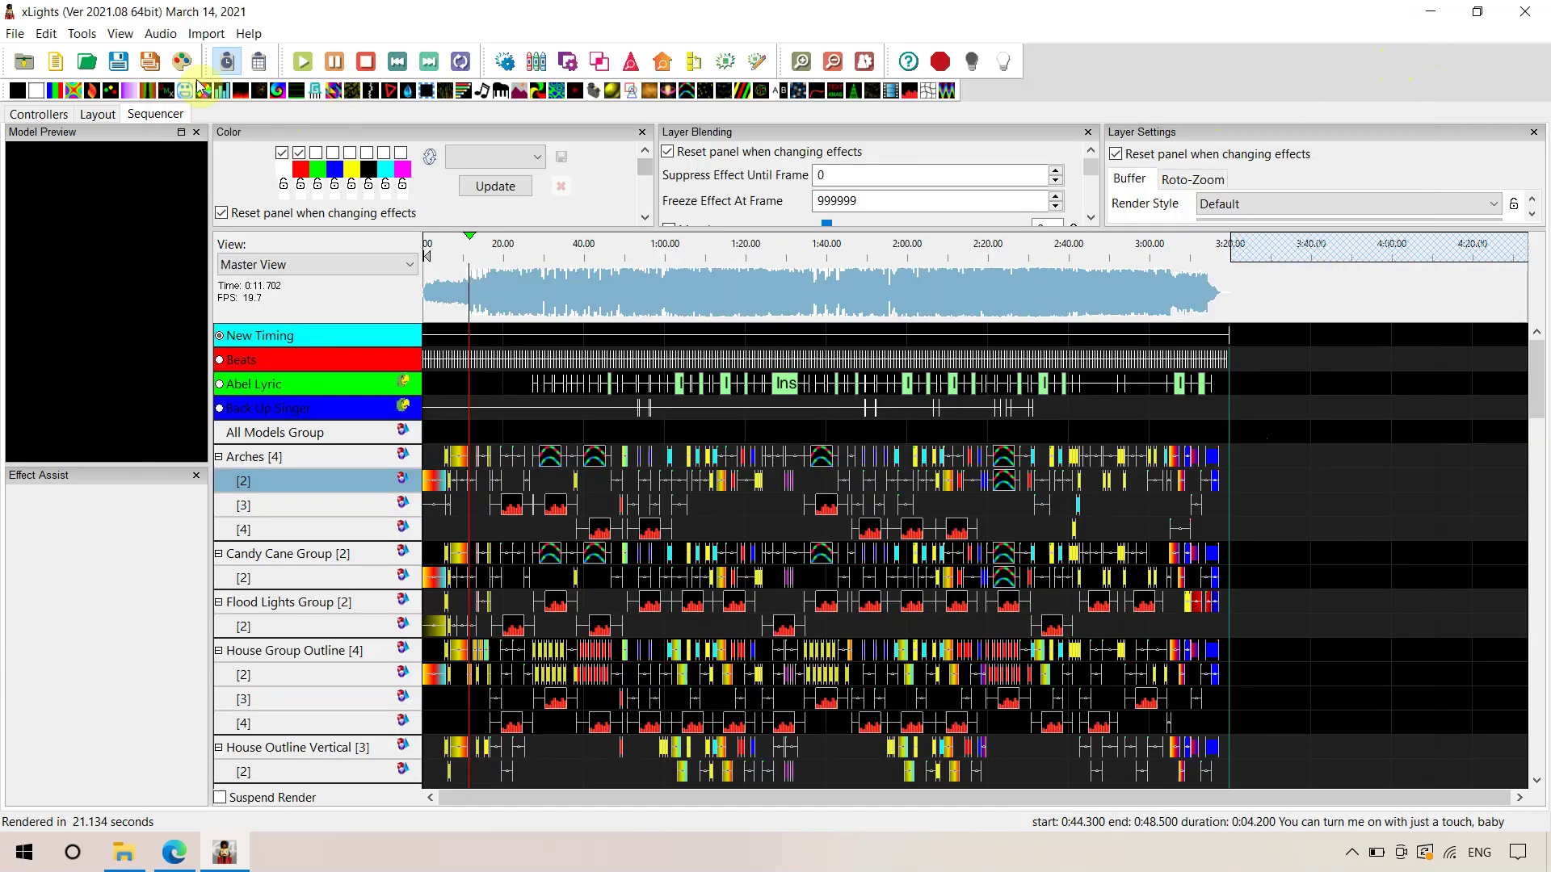
- Save the sequence in the Christmas show folder as Blinding Lights
click(16, 36)
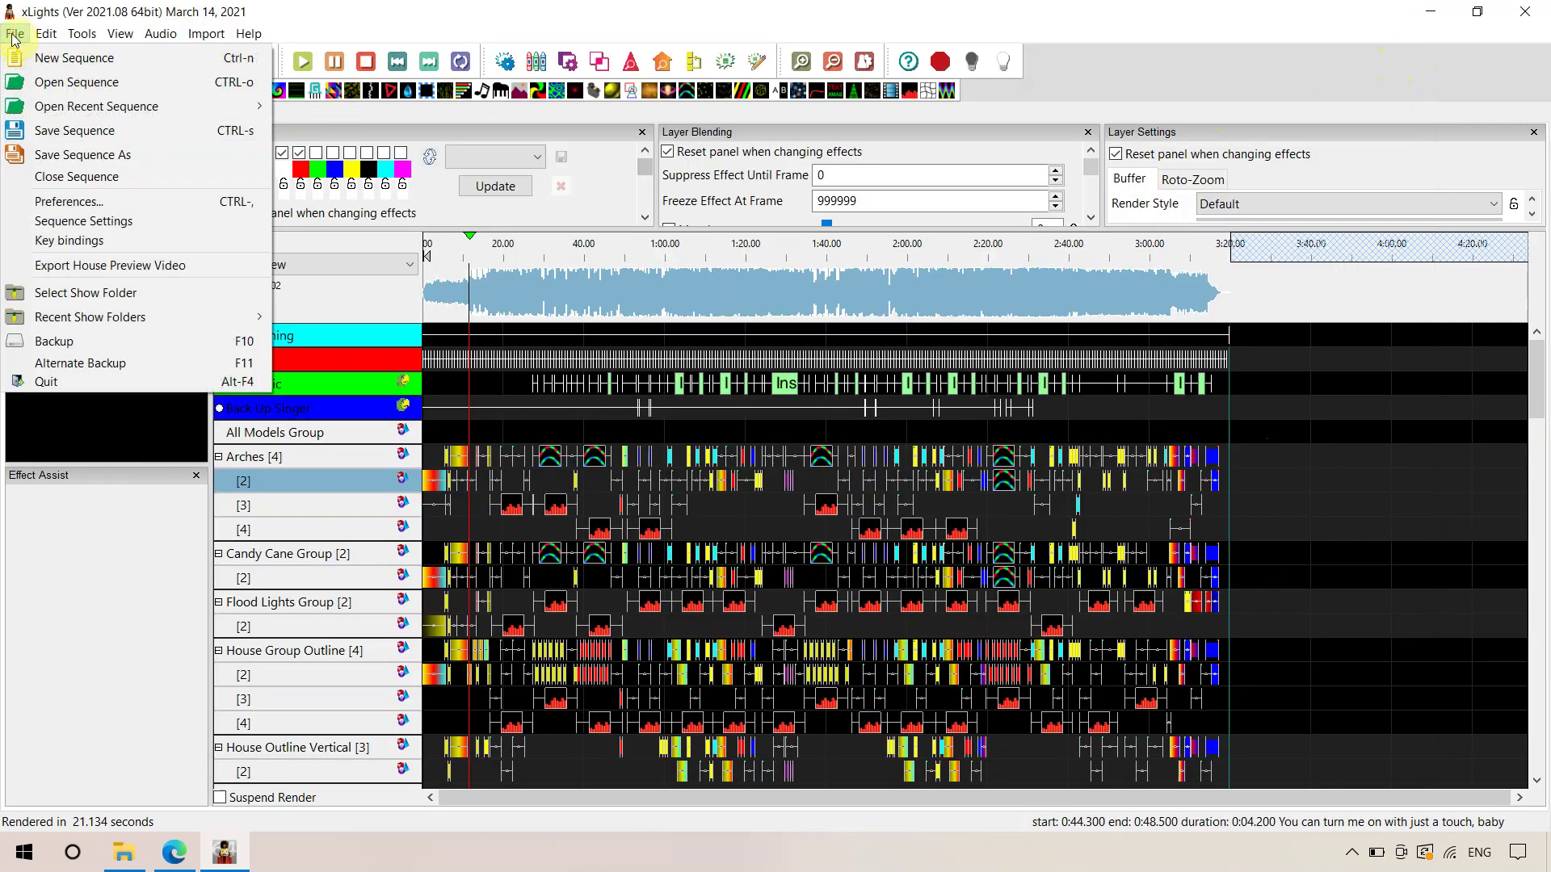
click(50, 156)
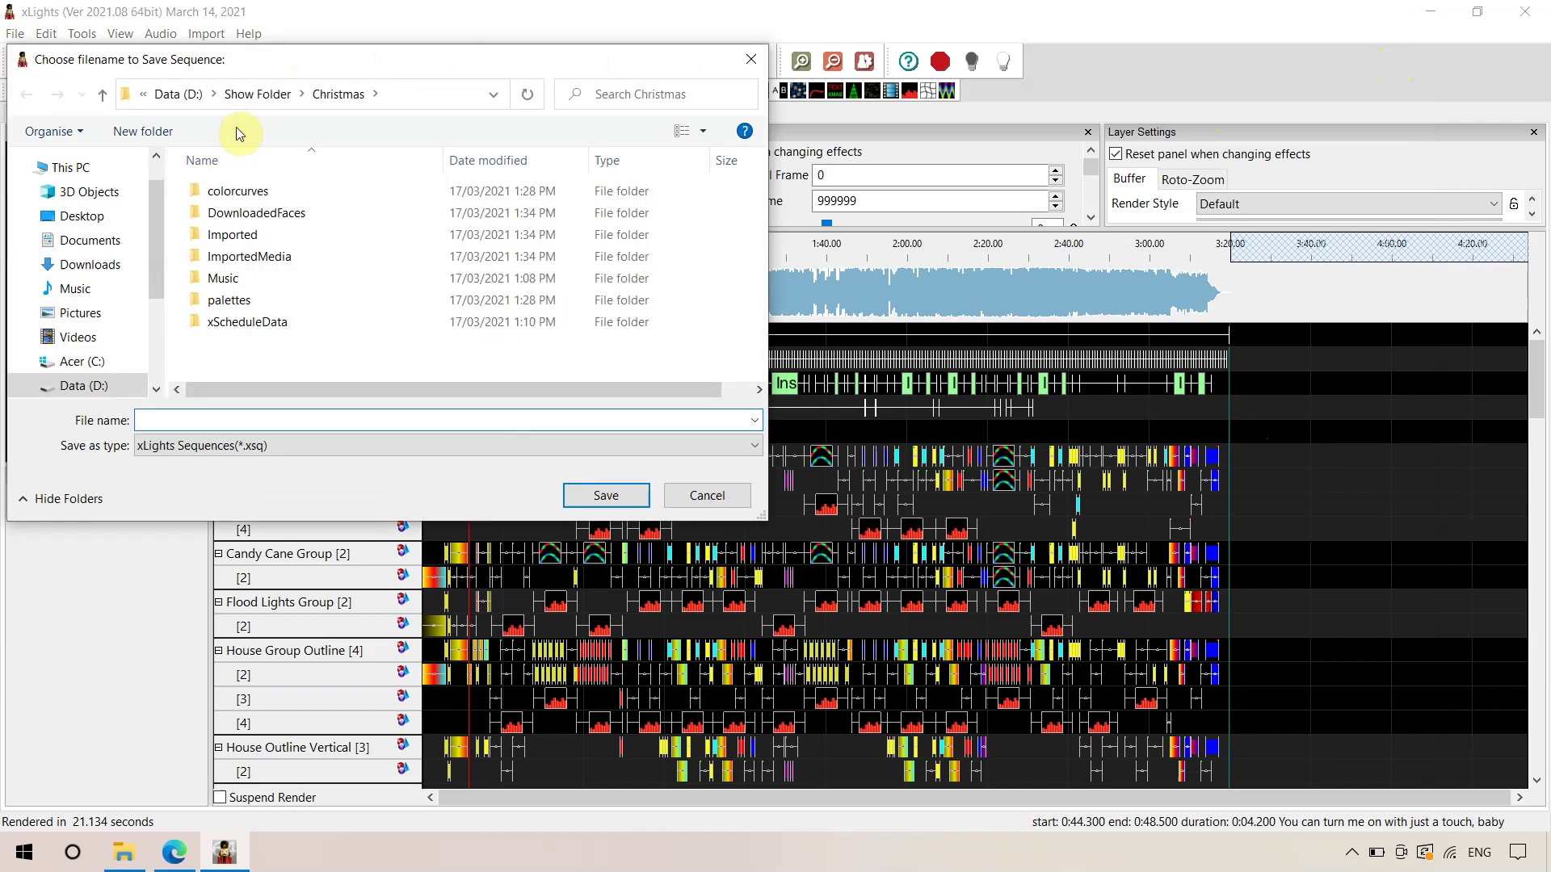
click(210, 416)
text(Blinding Lights)
click(625, 496)
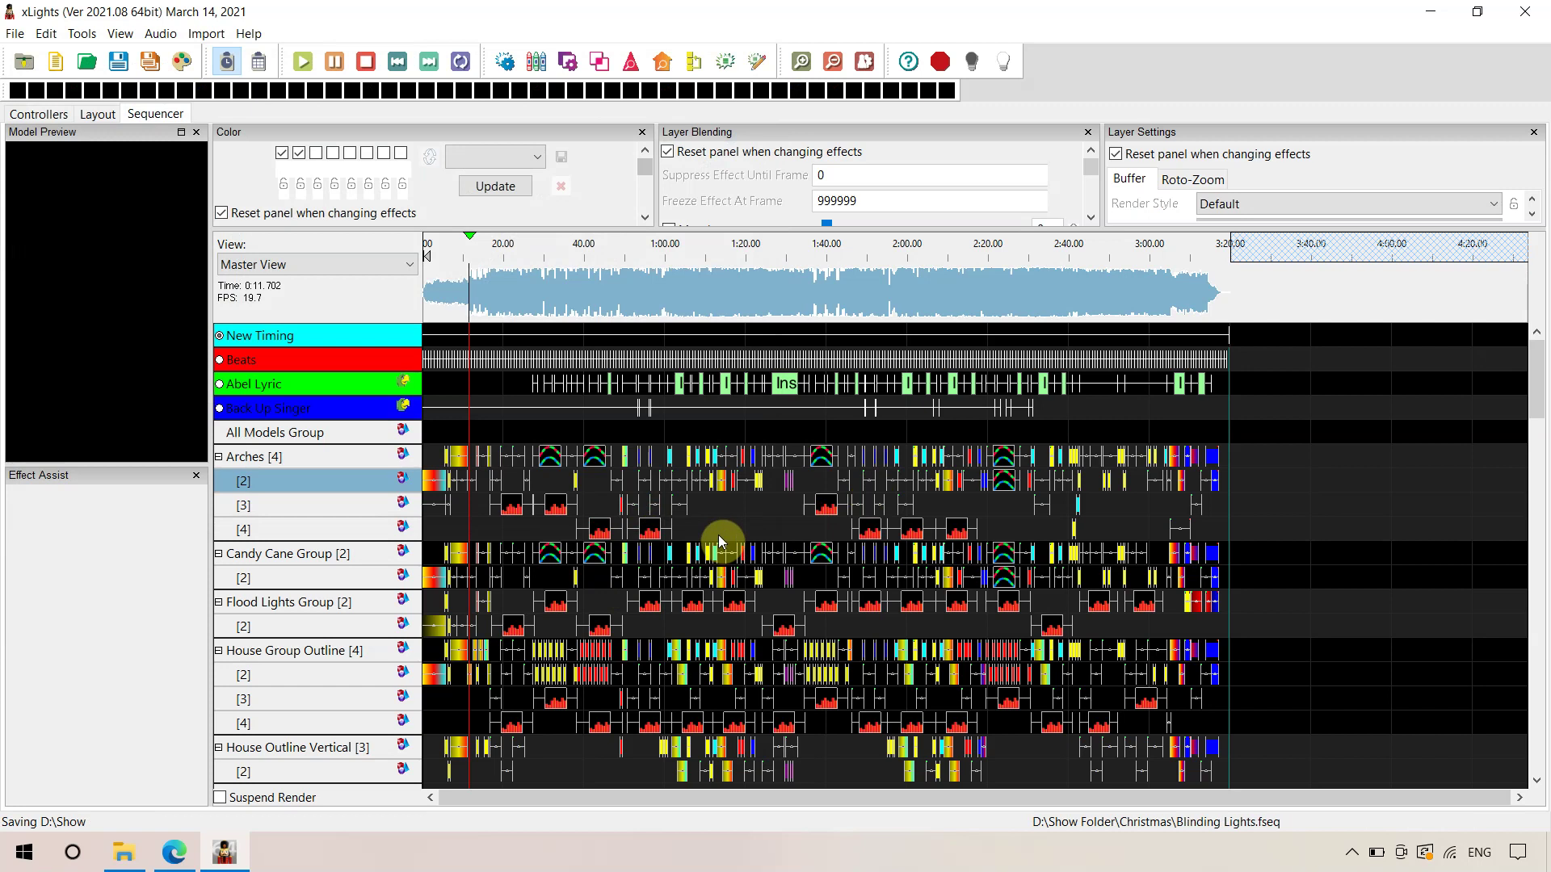
- Delete the full-length Video and Off effects from the first two layers of the Mega Tree model
scroll(719, 535, down, 7)
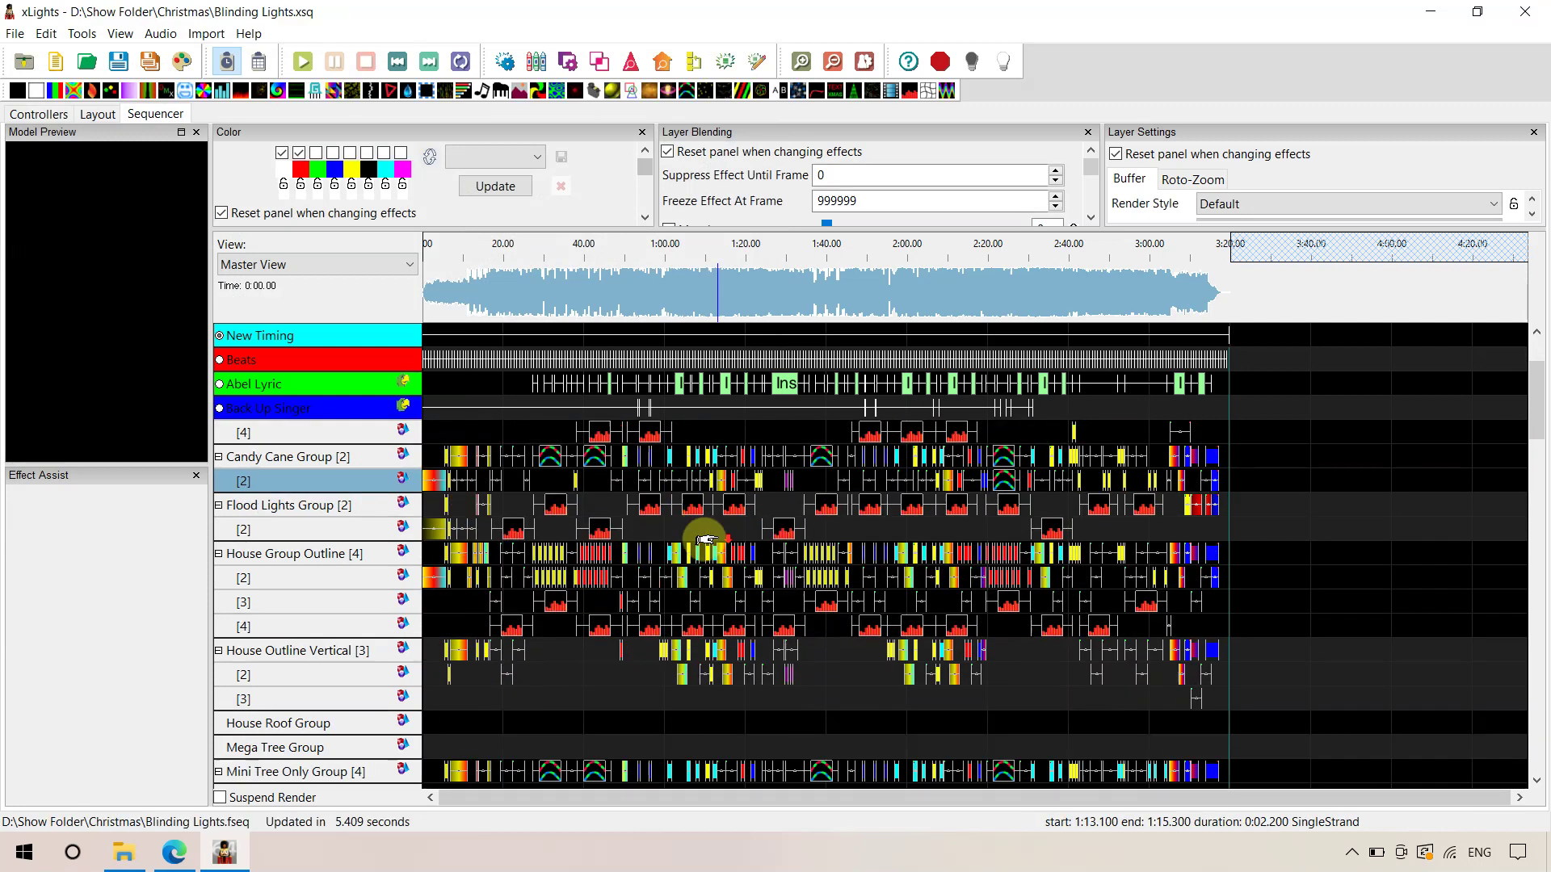
scroll(705, 539, down, 7)
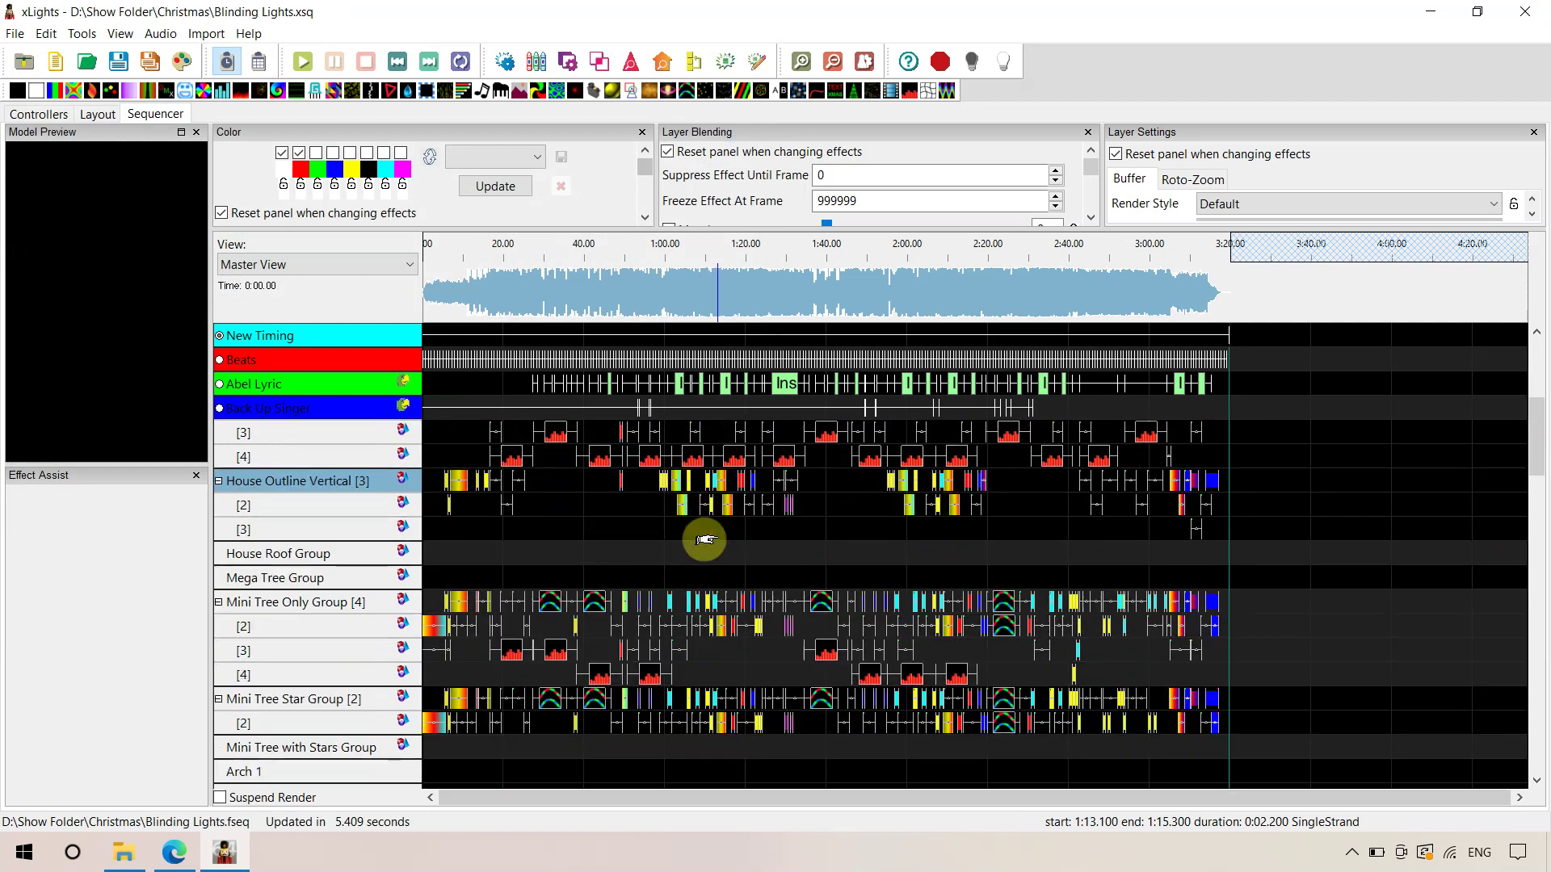
scroll(705, 538, down, 13)
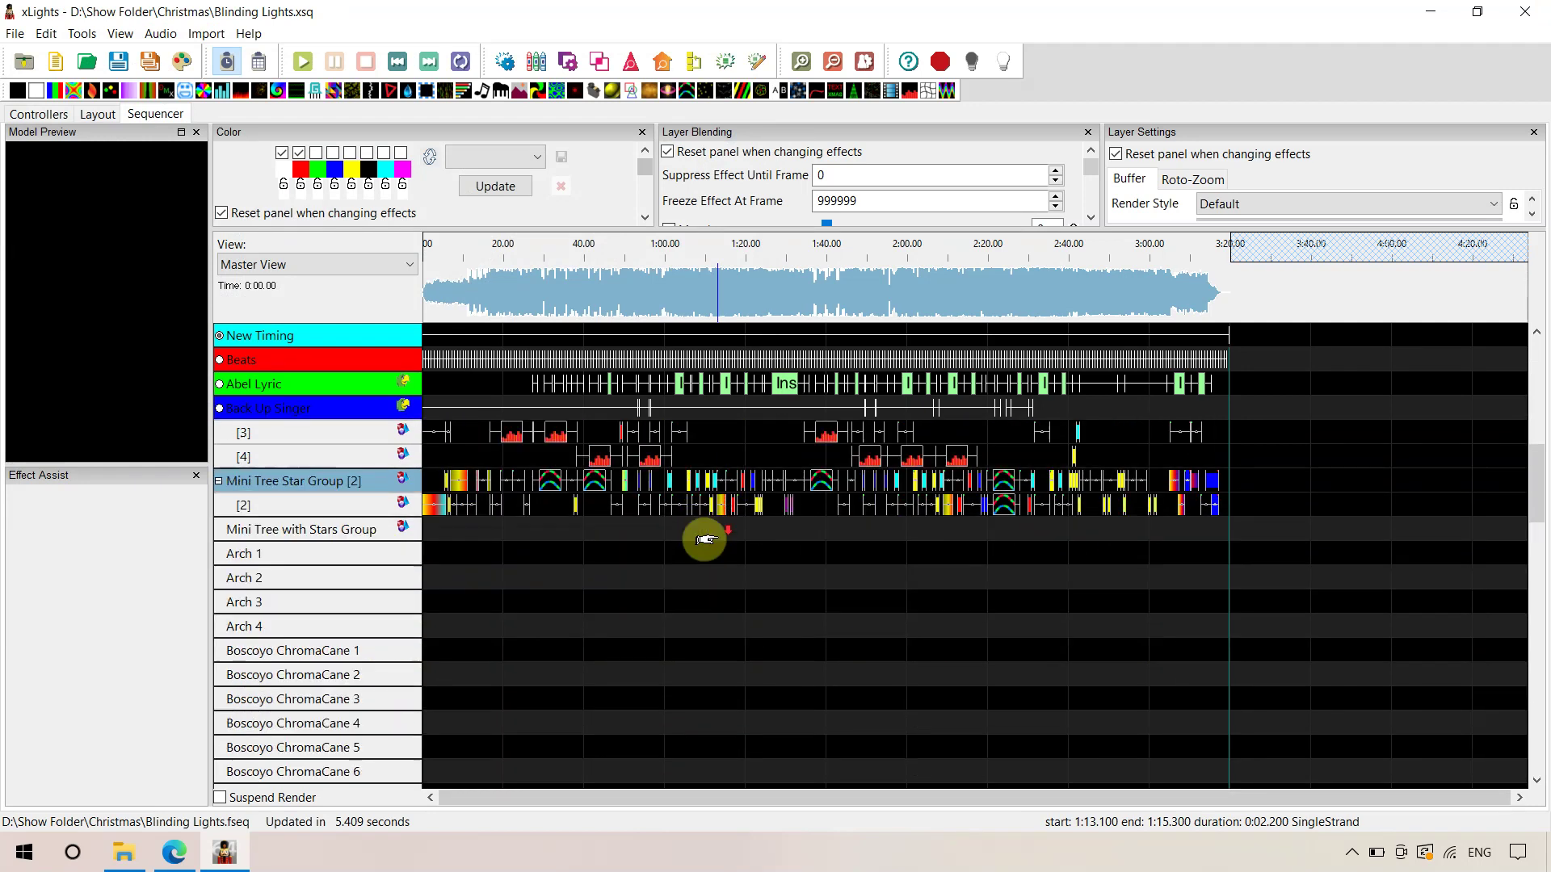
scroll(705, 539, down, 14)
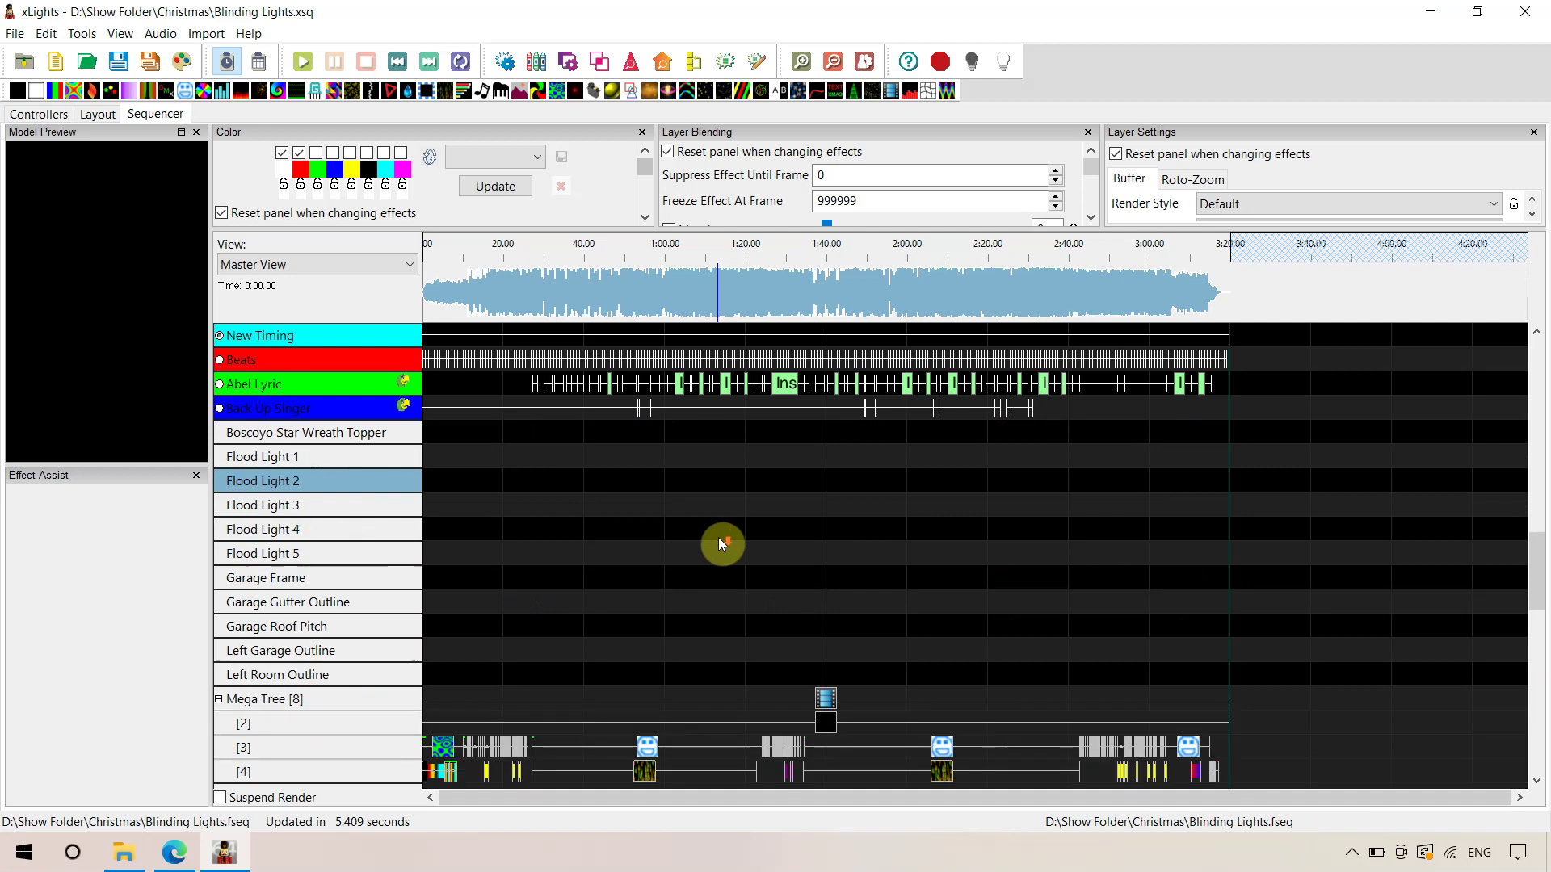
scroll(721, 543, down, 1)
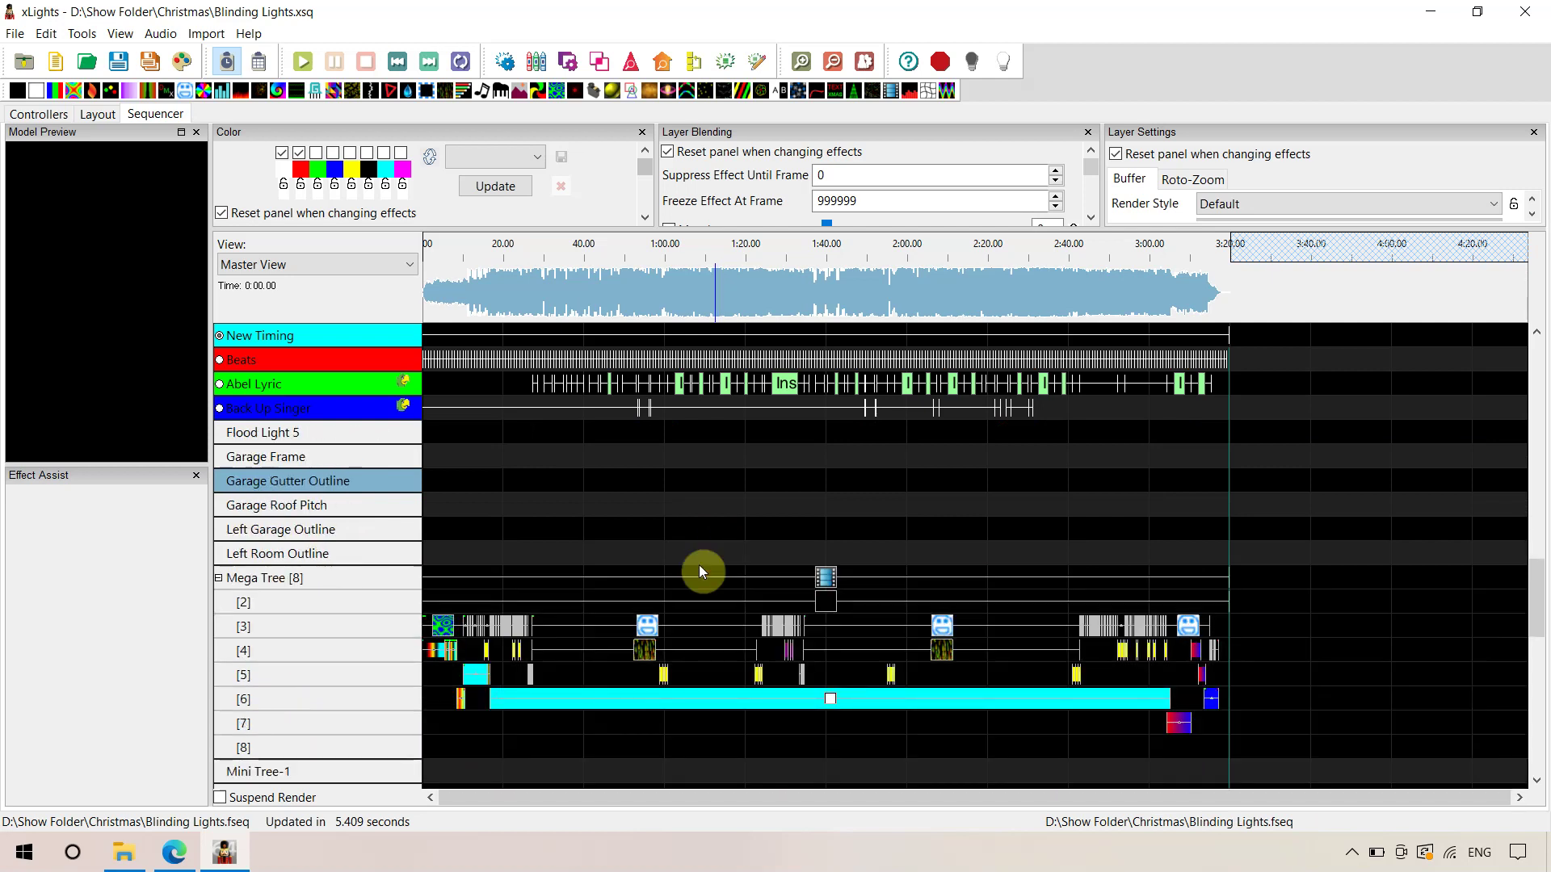
click(828, 581)
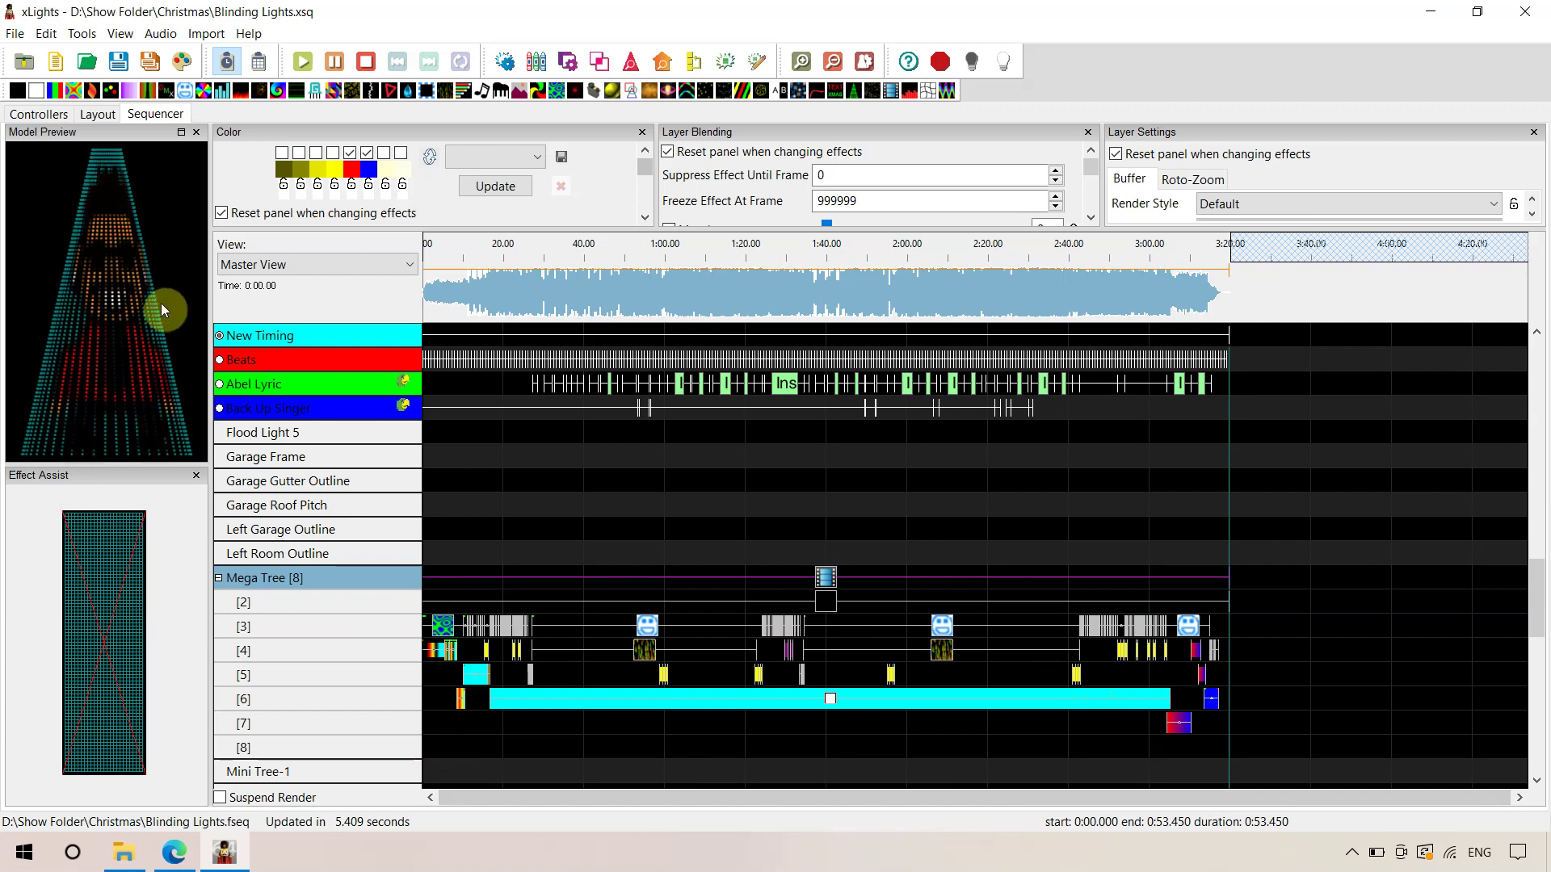
click(831, 579)
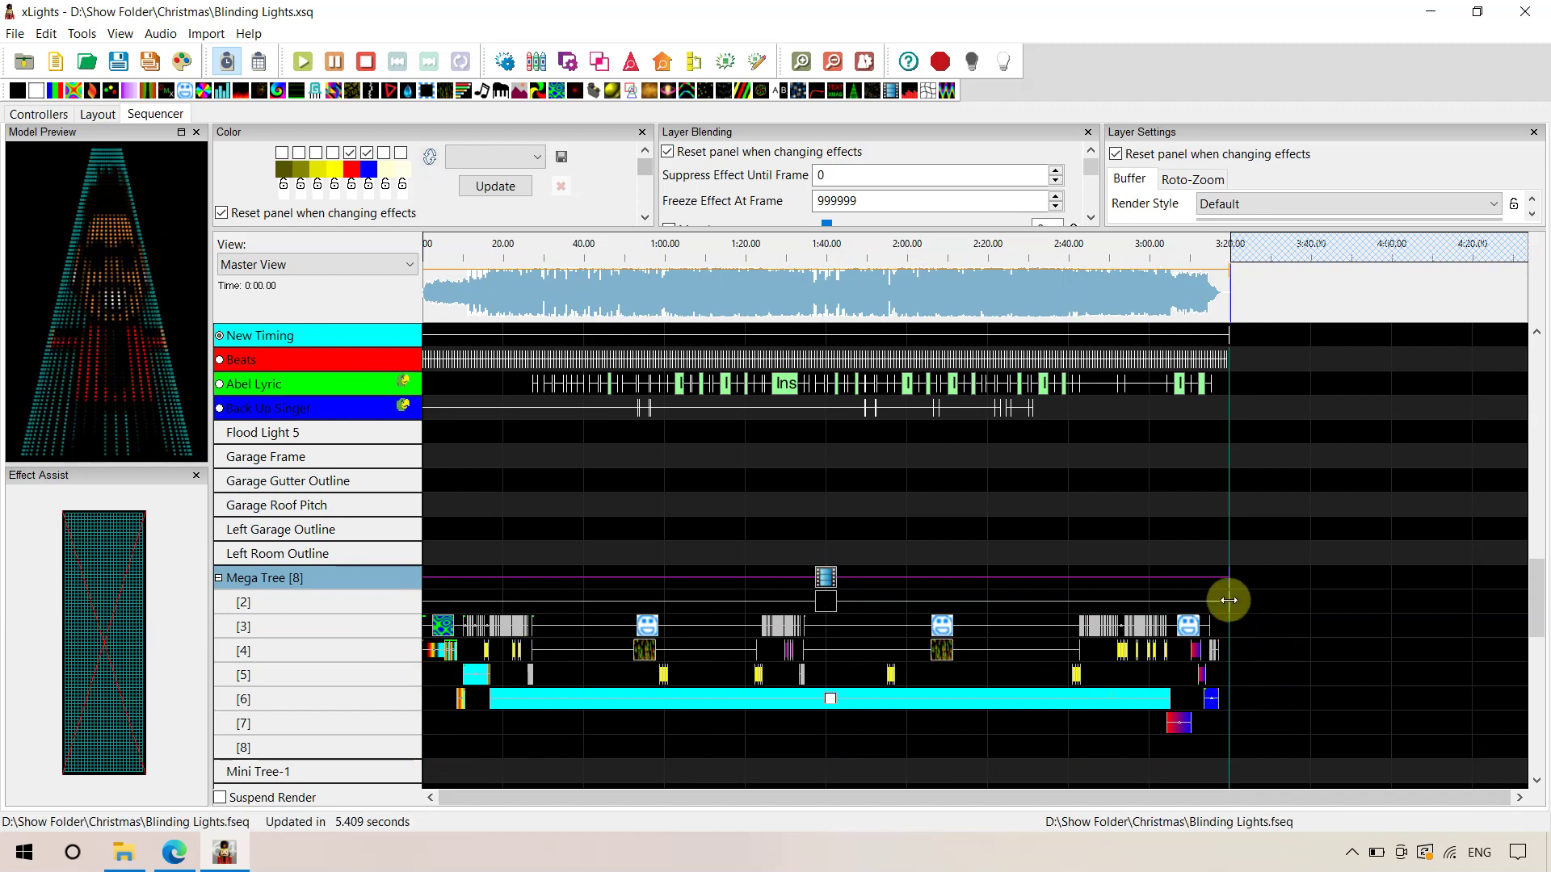
click(829, 578)
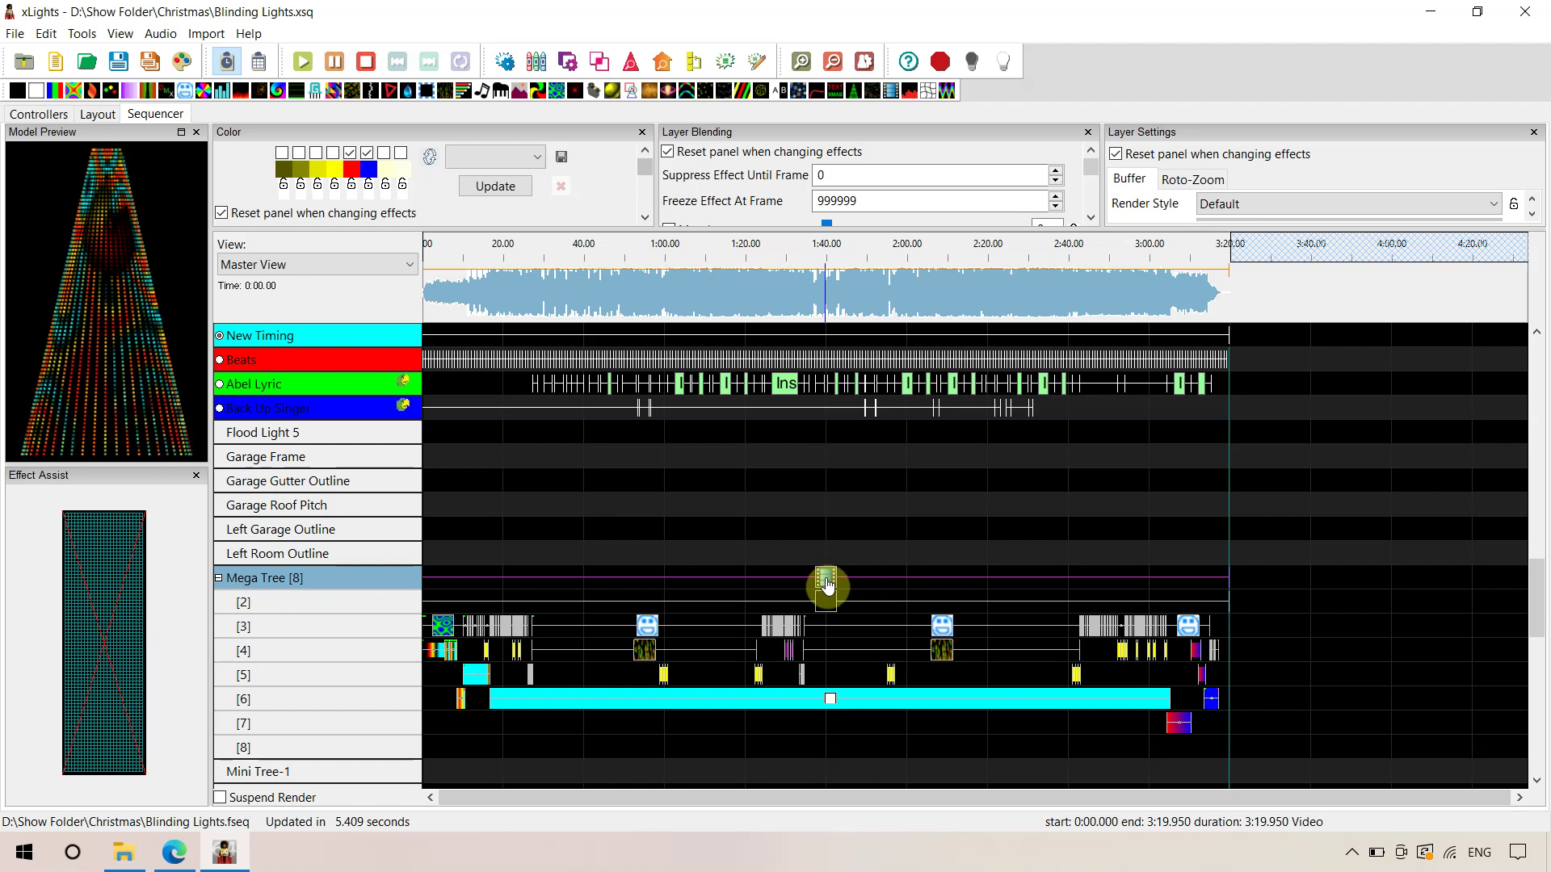
drag(829, 571, 830, 611)
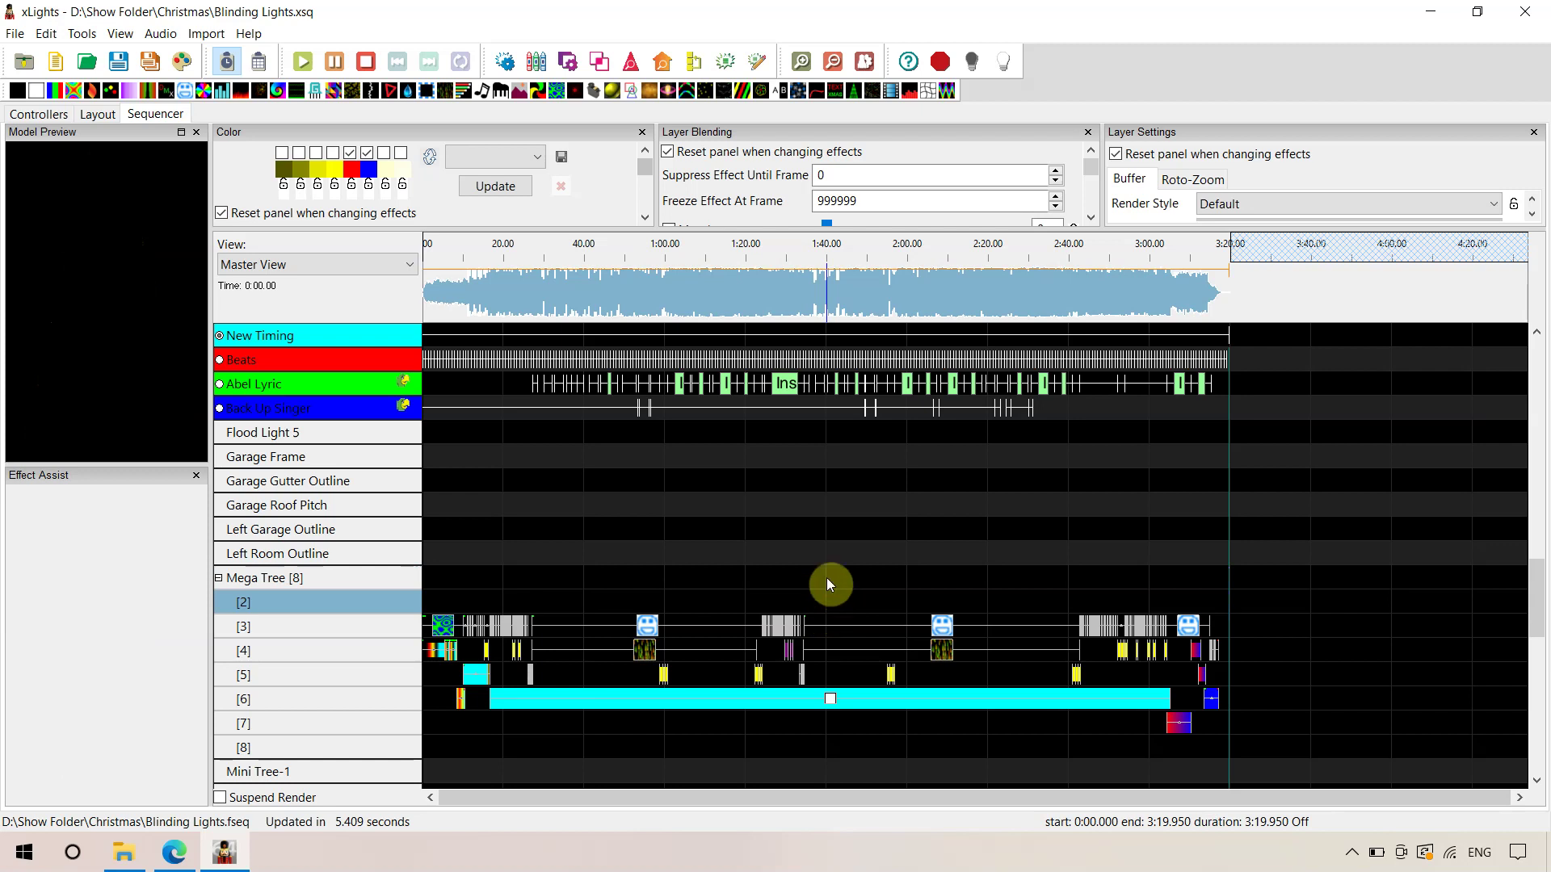
- Preview the long cyan effect on Mega Tree layer 6 and review the imported effects across the model groups and individual models
click(778, 706)
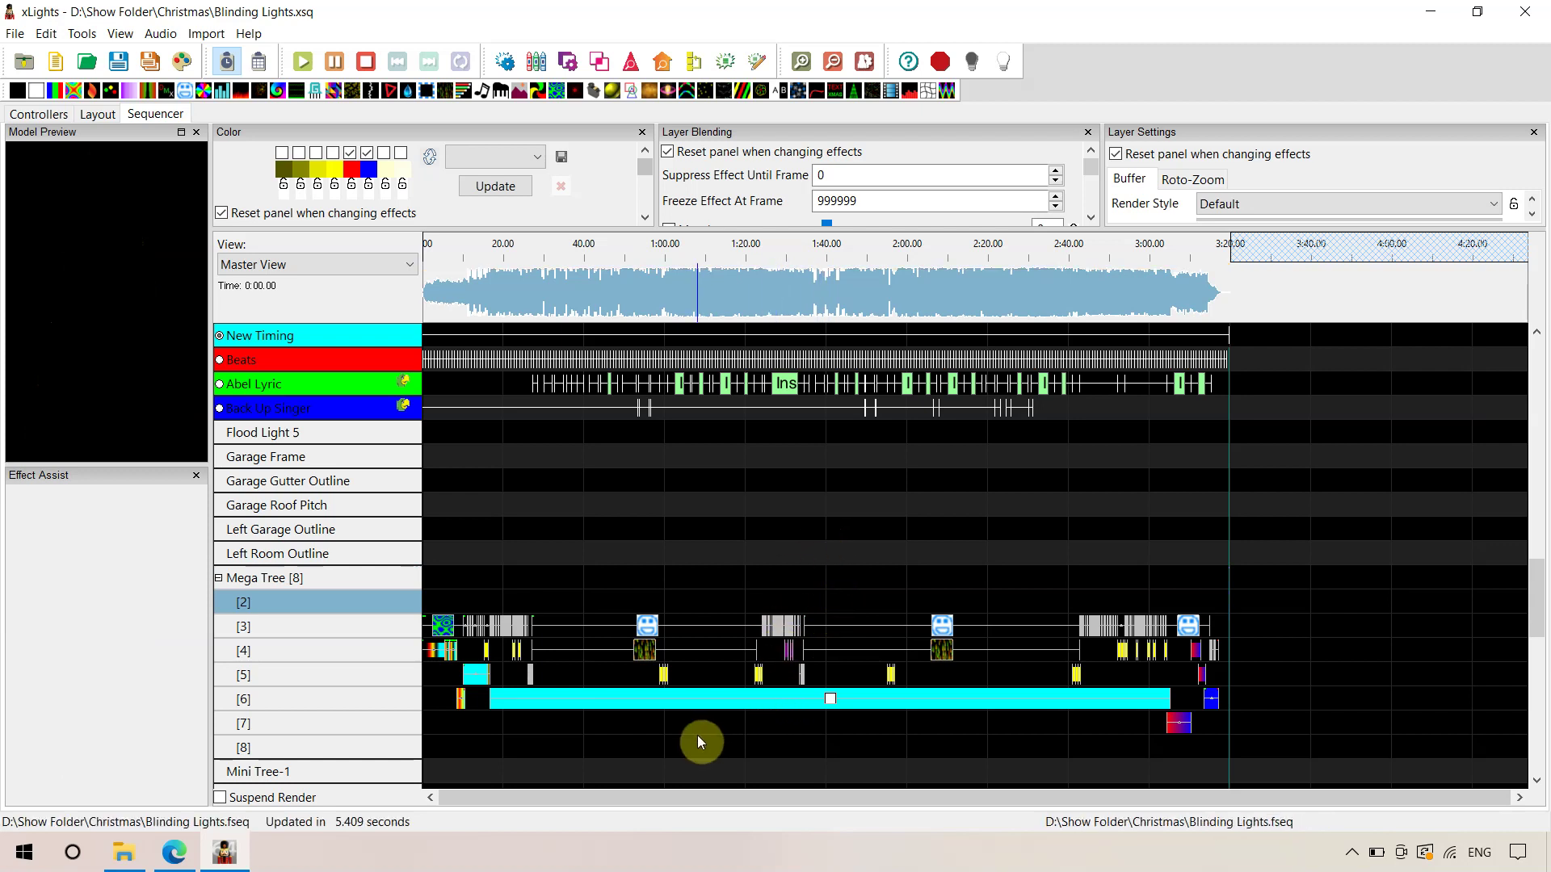
click(828, 700)
click(699, 512)
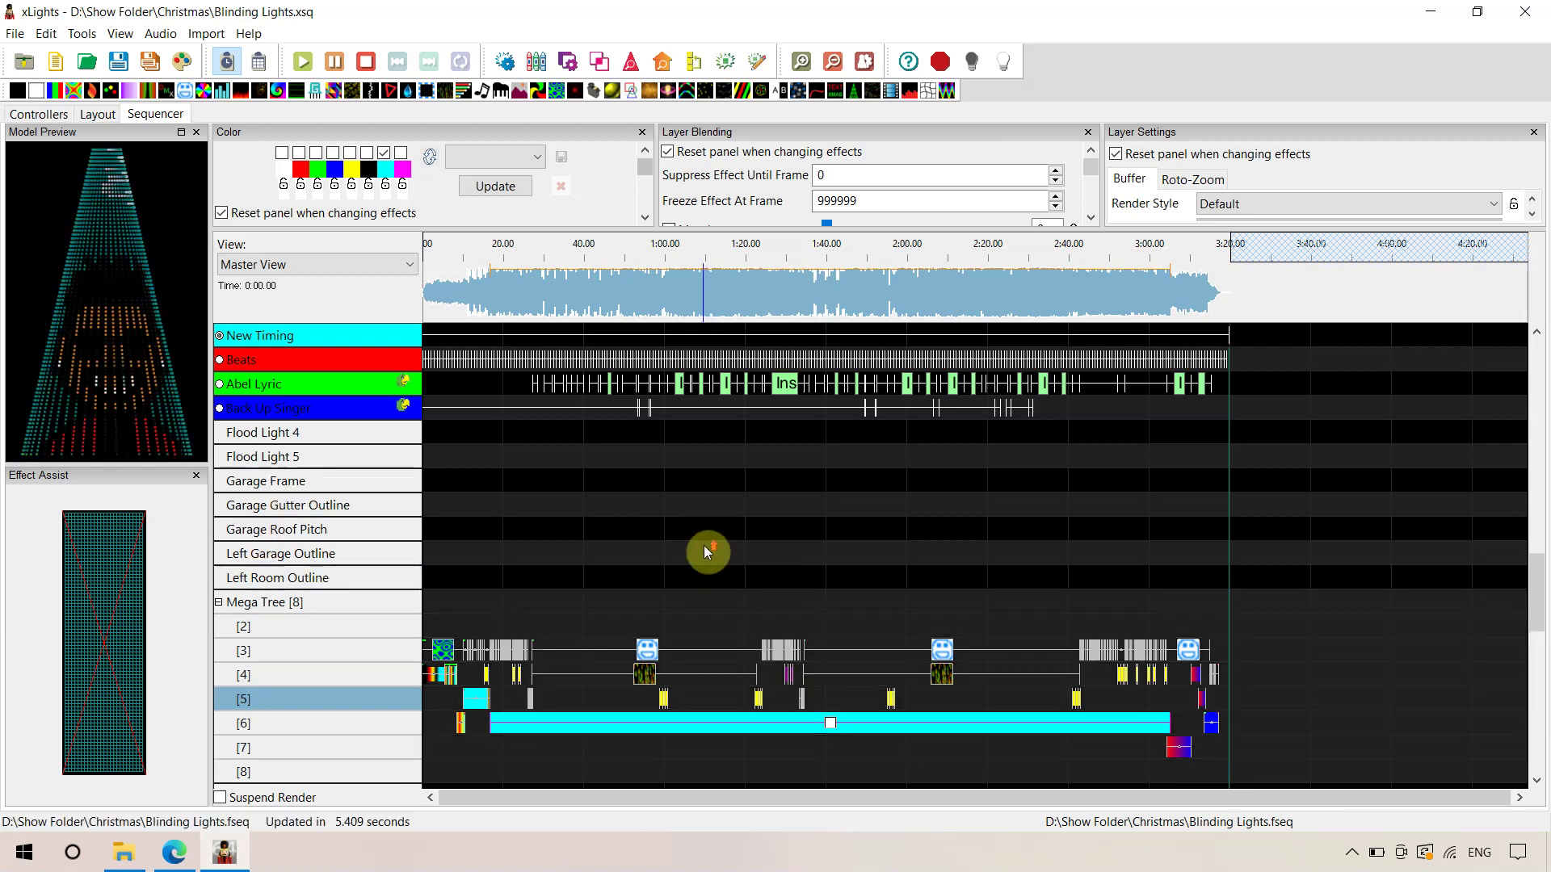
scroll(704, 545, up, 5)
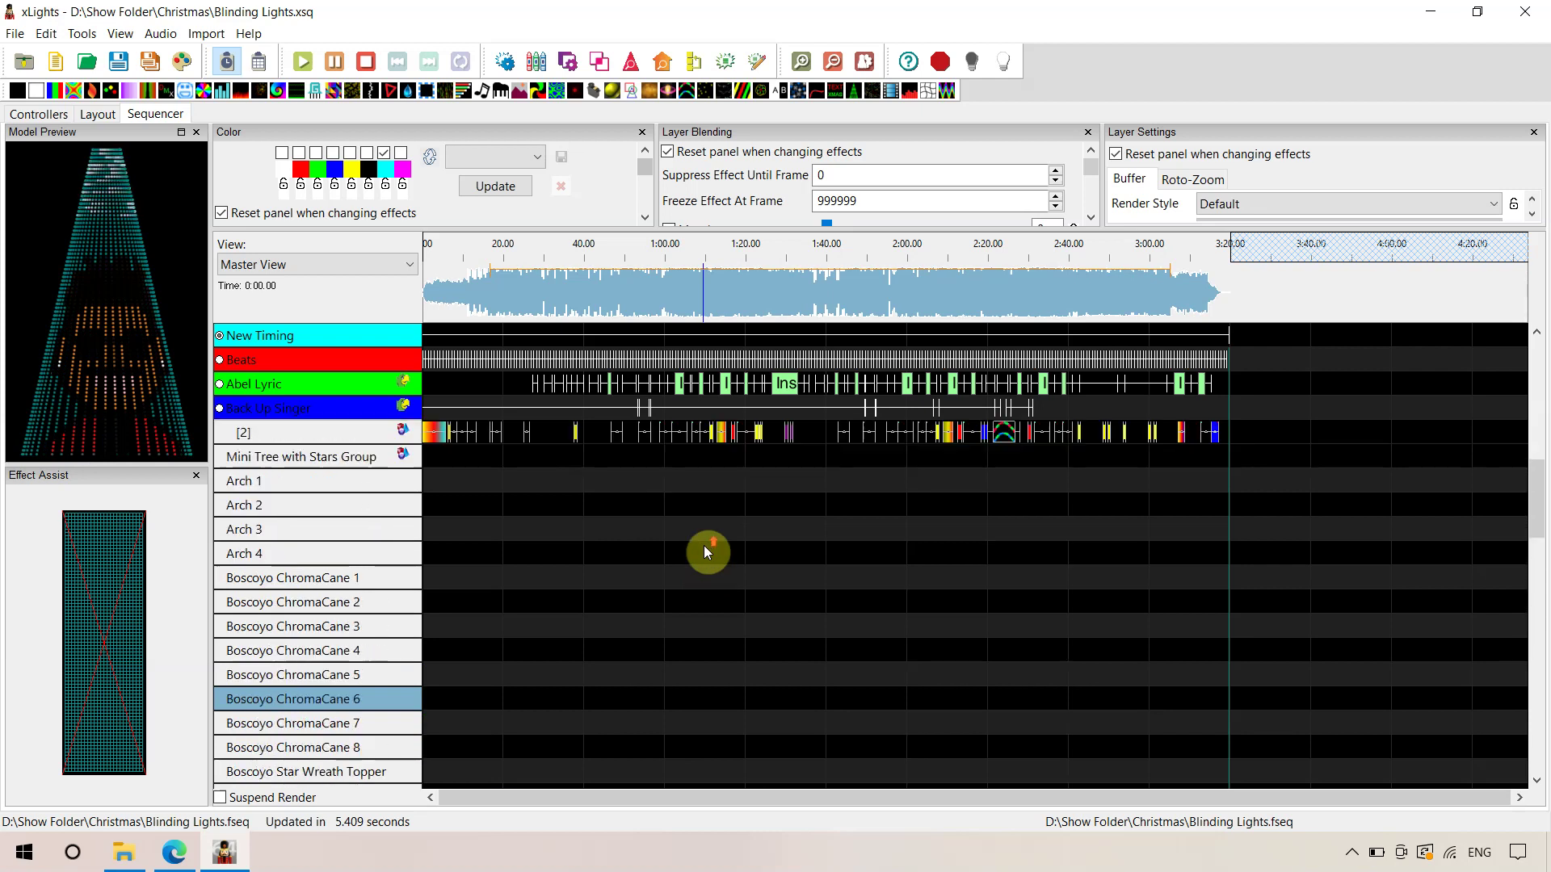
scroll(704, 545, up, 9)
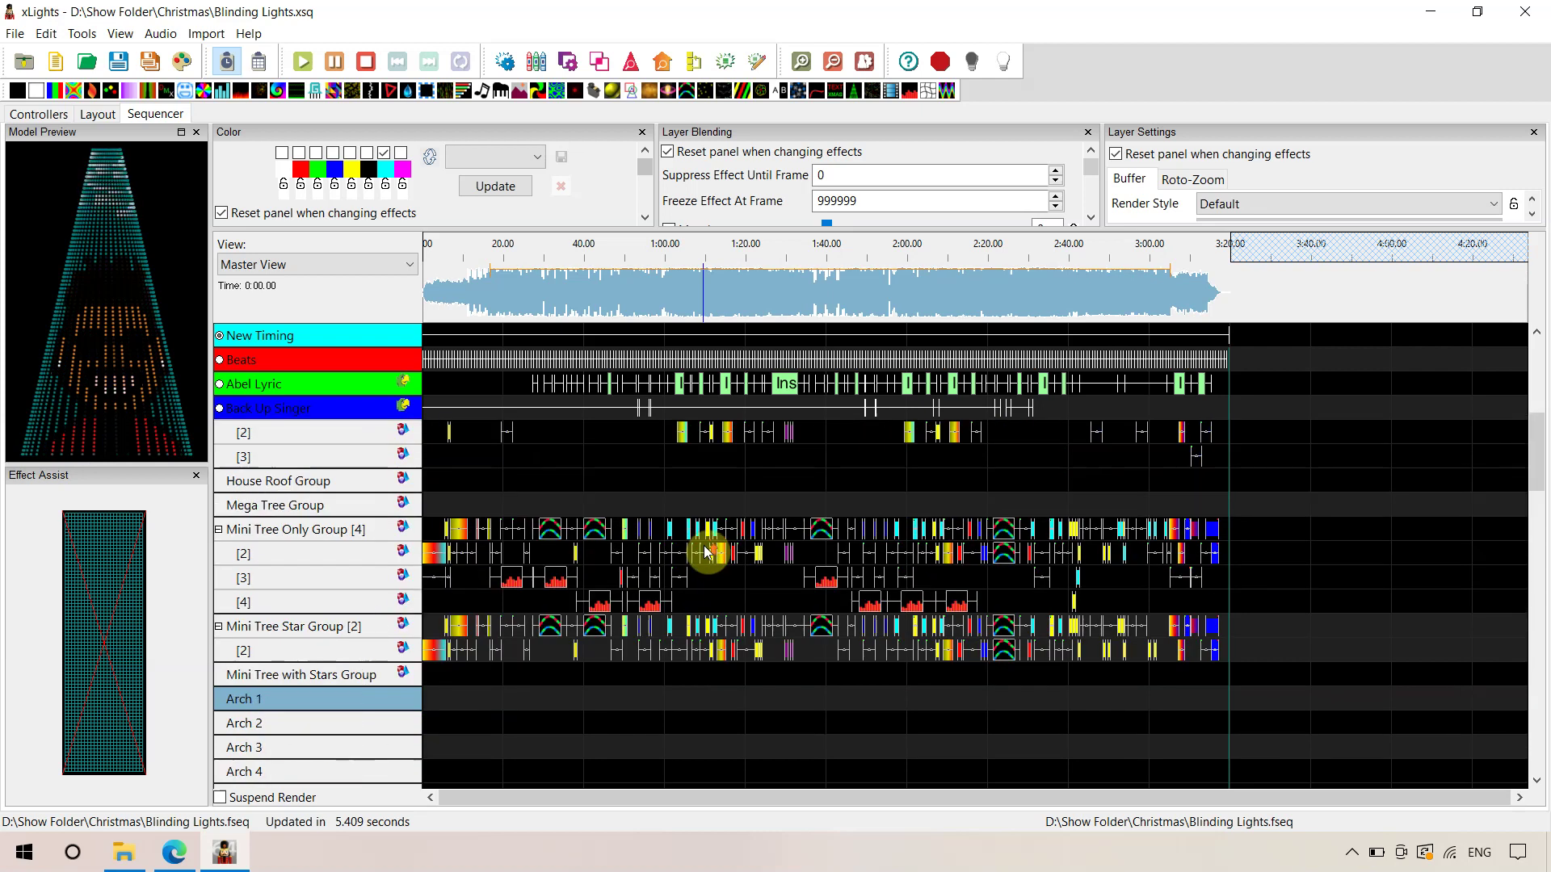
scroll(704, 553, up, 5)
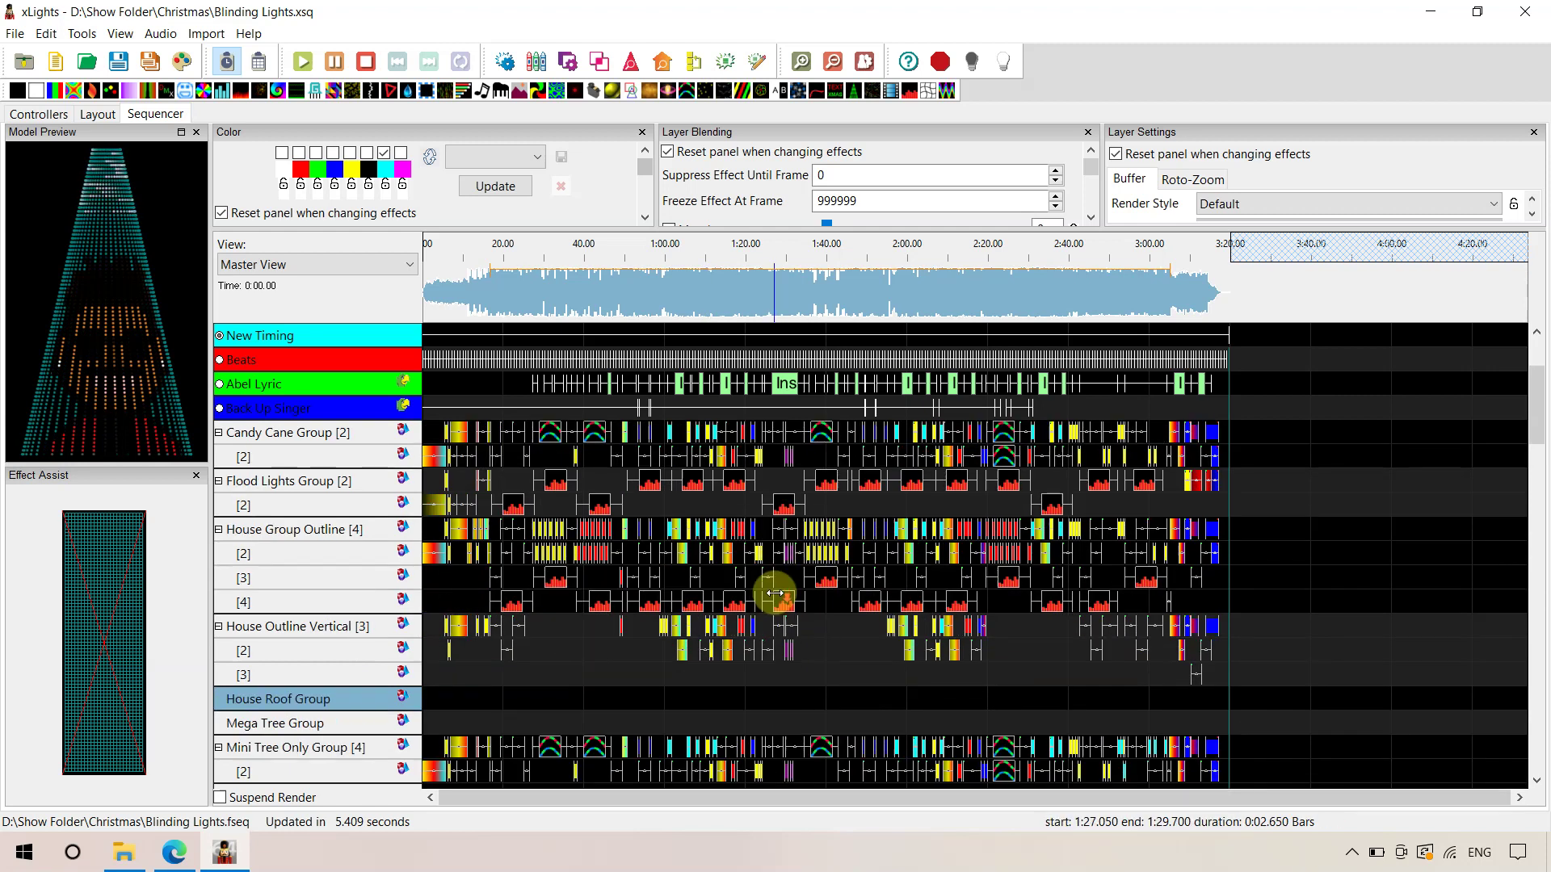
scroll(774, 592, down, 4)
scroll(774, 592, down, 4)
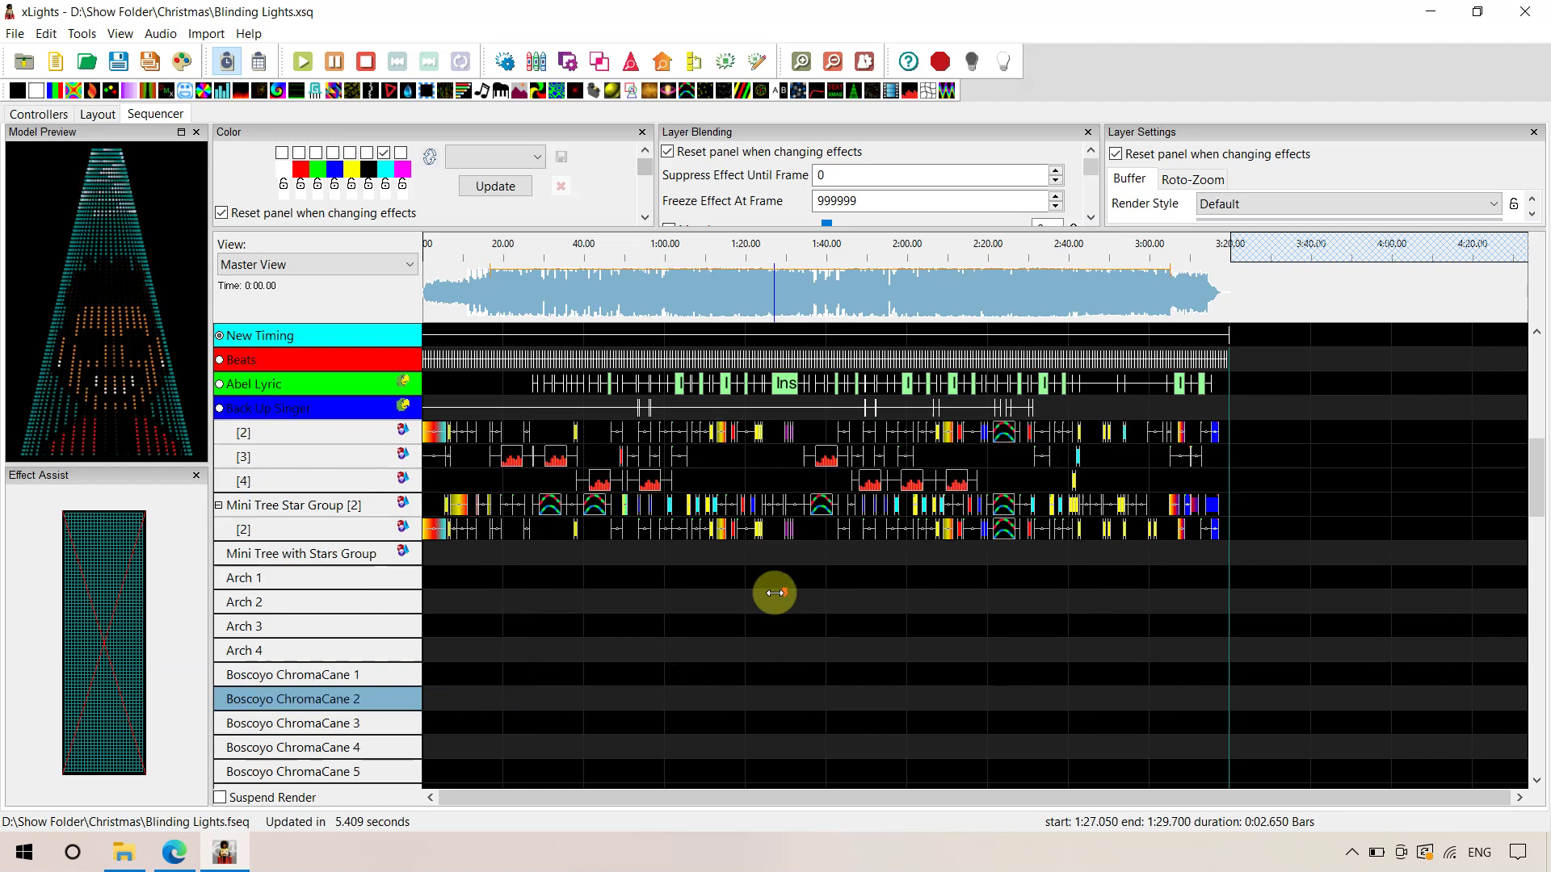
scroll(773, 594, down, 4)
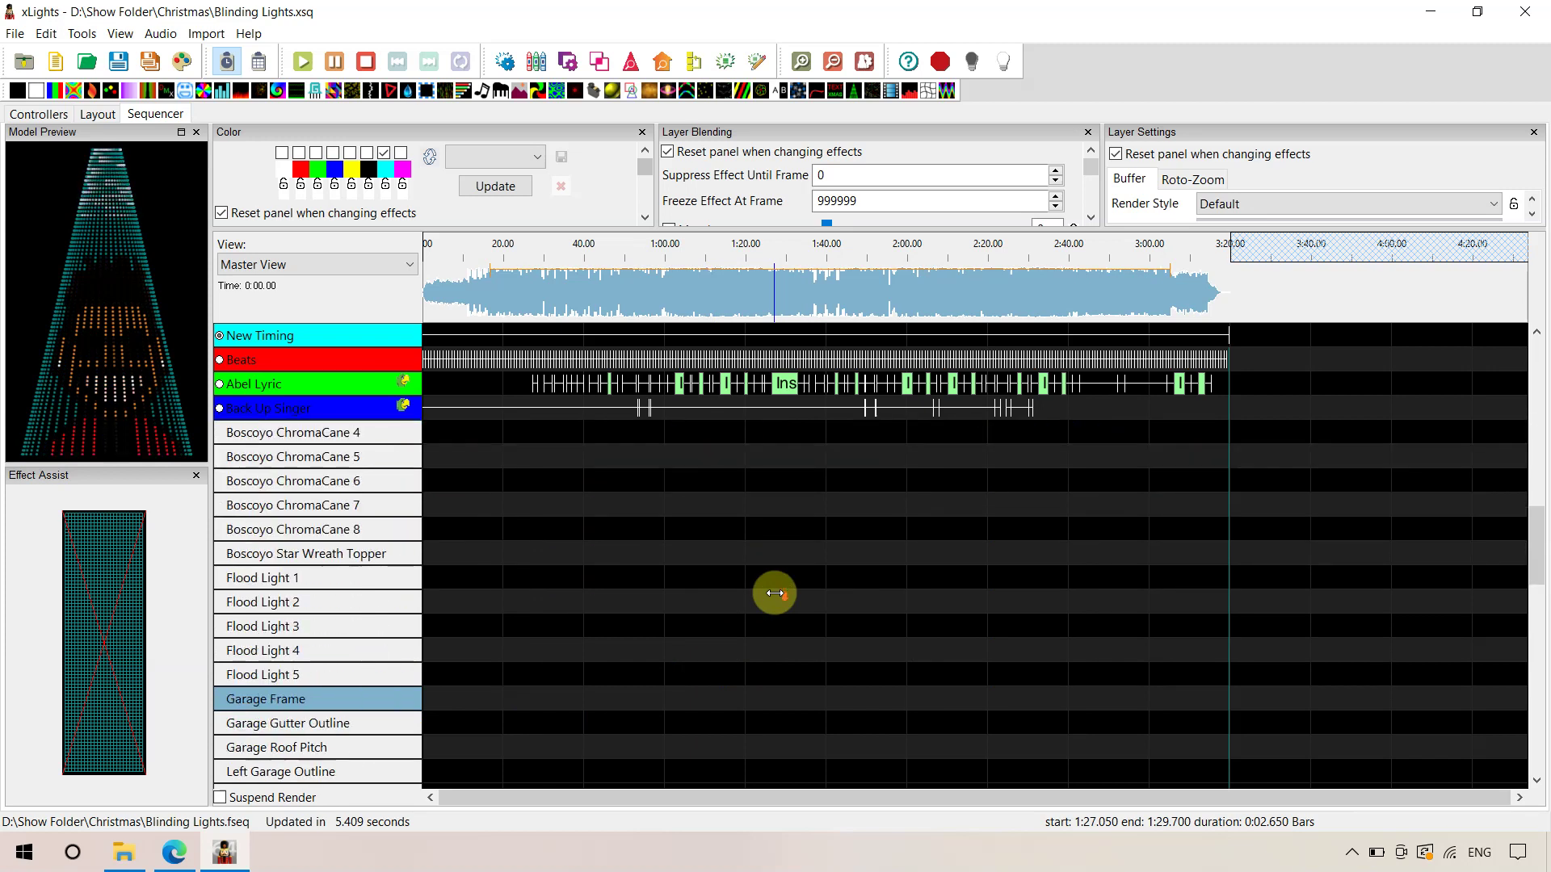
scroll(773, 593, down, 1)
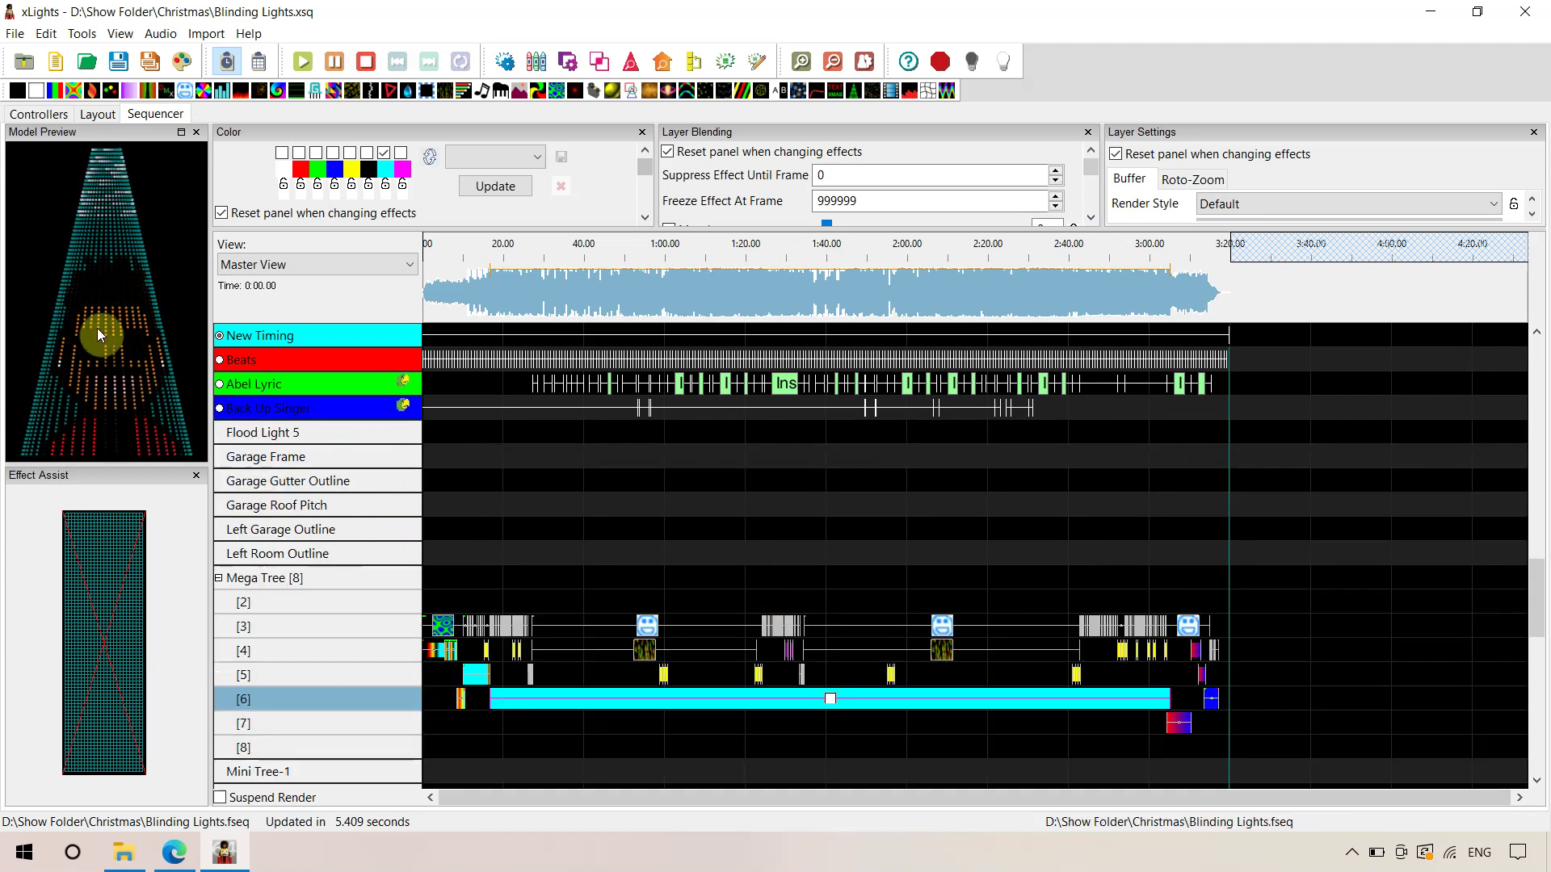